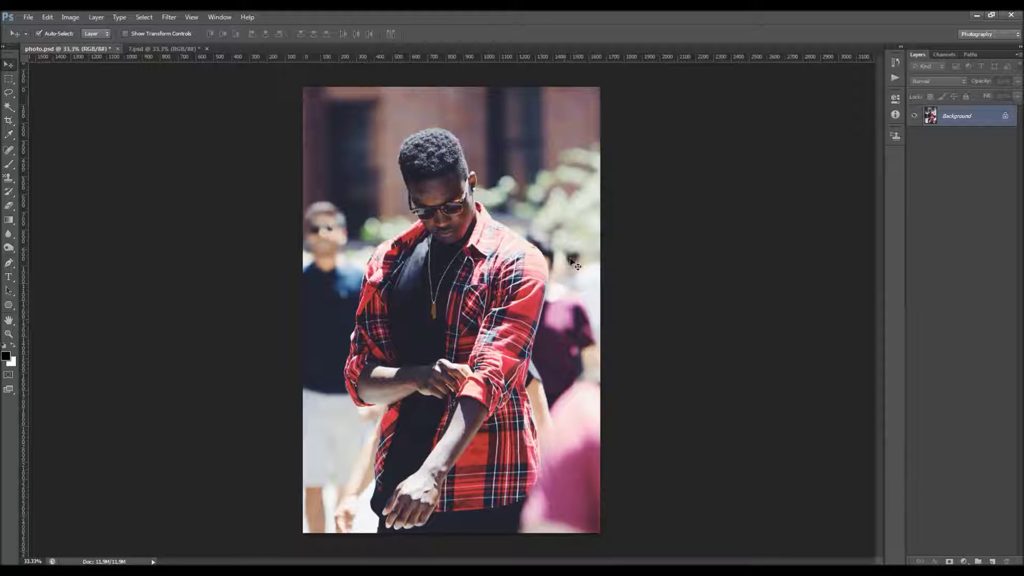
# Look at the 7.psd document and page through the before-and-after images in the desktop's Examples folder in Picture Manager, from 1a to 5c
pyautogui.click(167, 50)
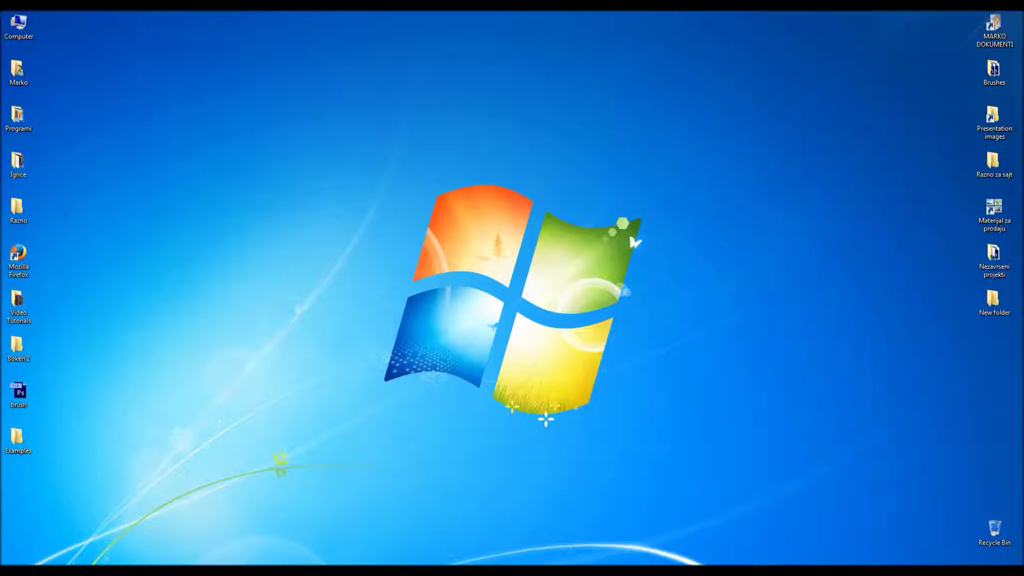
pyautogui.doubleClick(33, 441)
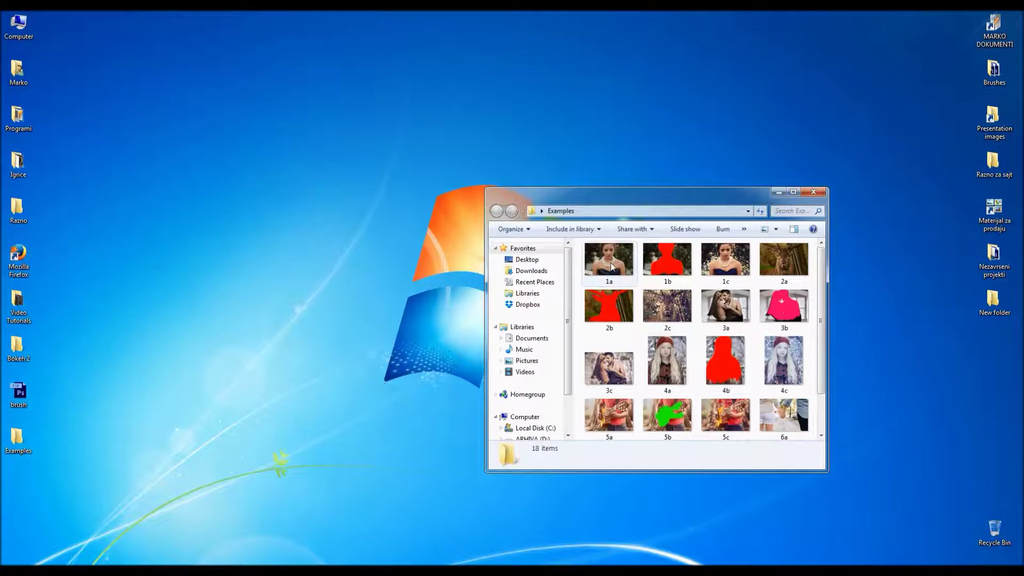
pyautogui.doubleClick(610, 269)
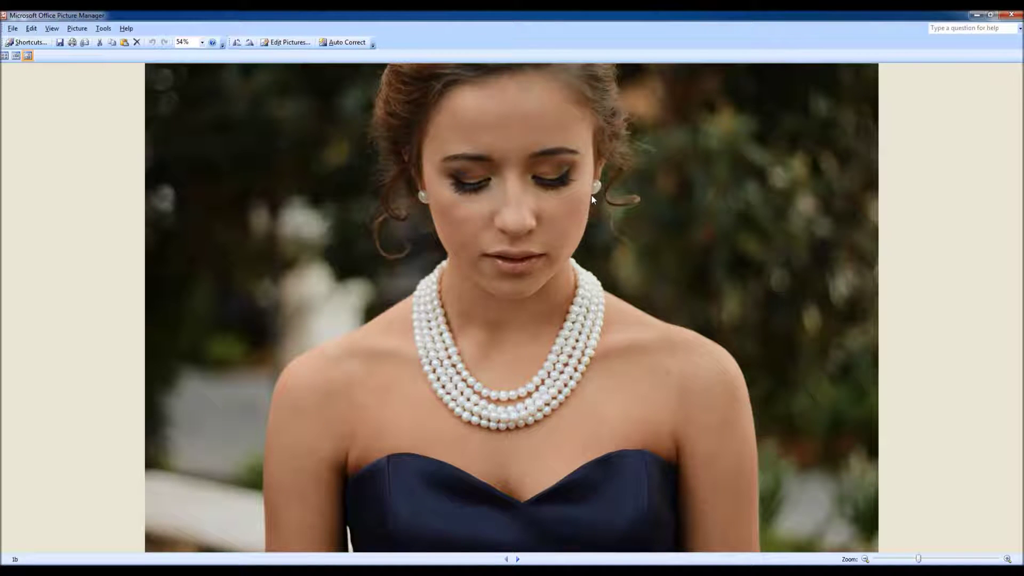
pyautogui.press('Right')
pyautogui.press('Right')
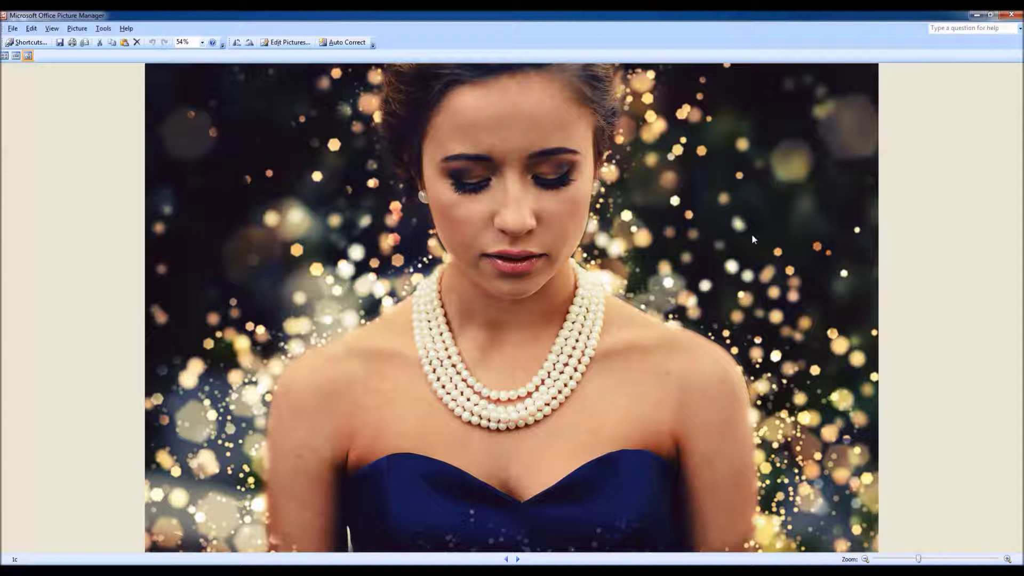
pyautogui.press('Right')
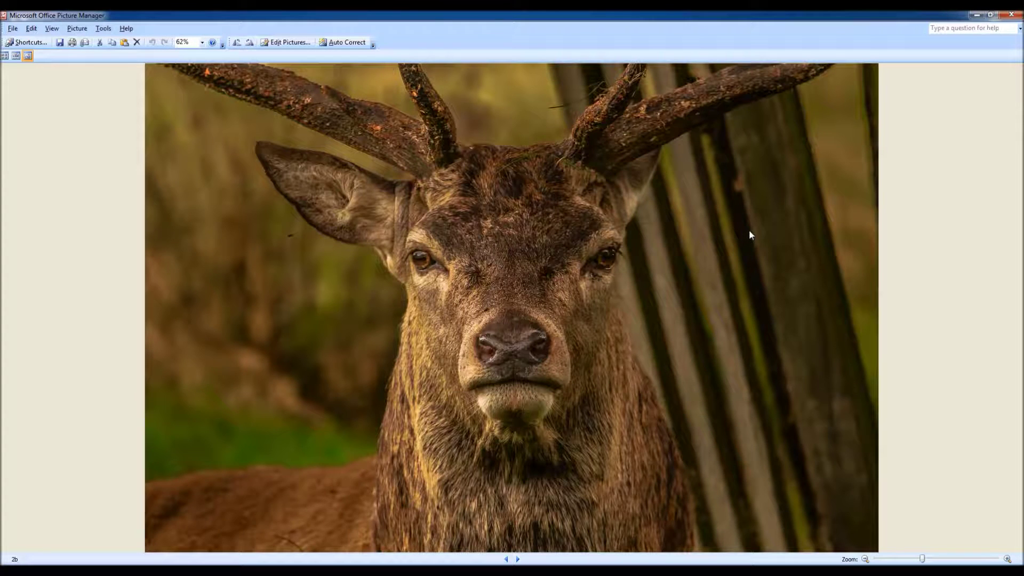
pyautogui.press('Right')
pyautogui.press('Right')
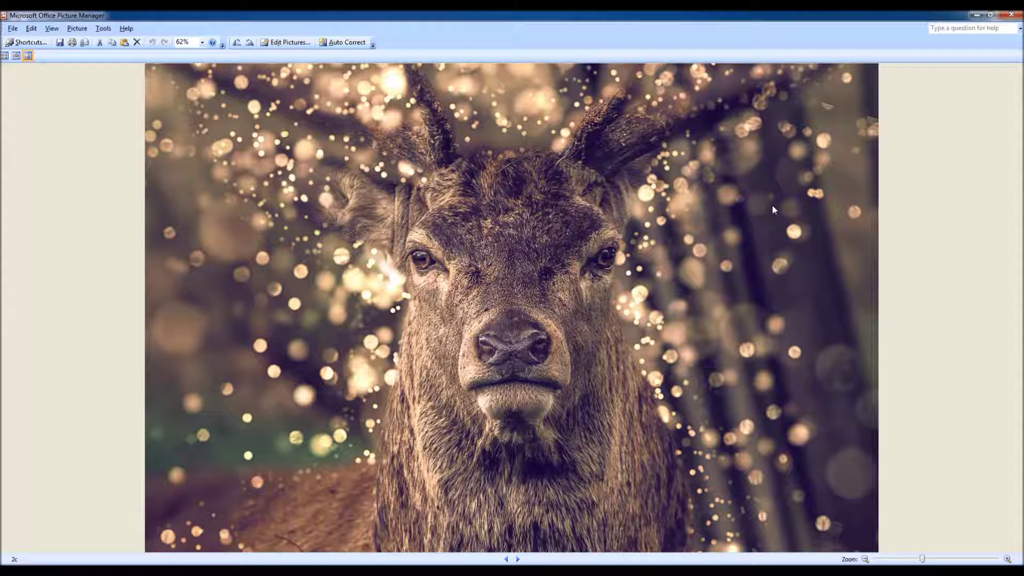
pyautogui.press('Right')
pyautogui.press('Right')
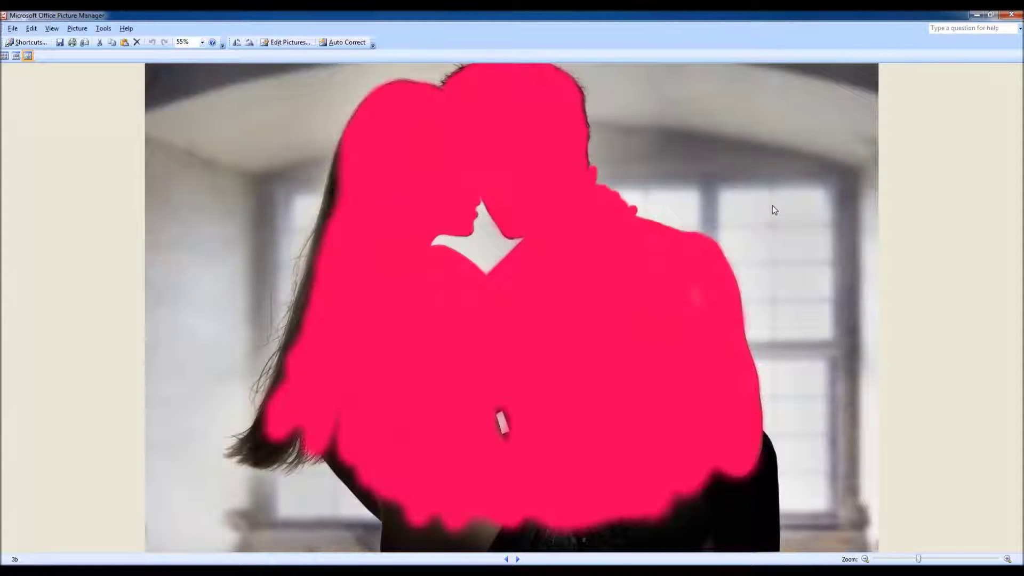
pyautogui.press('Right')
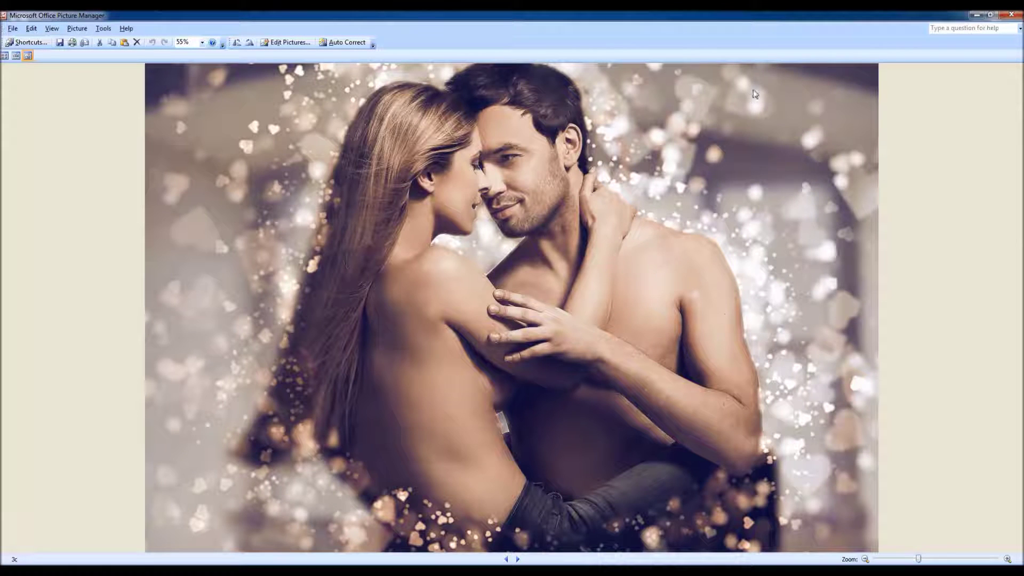
pyautogui.press('Right')
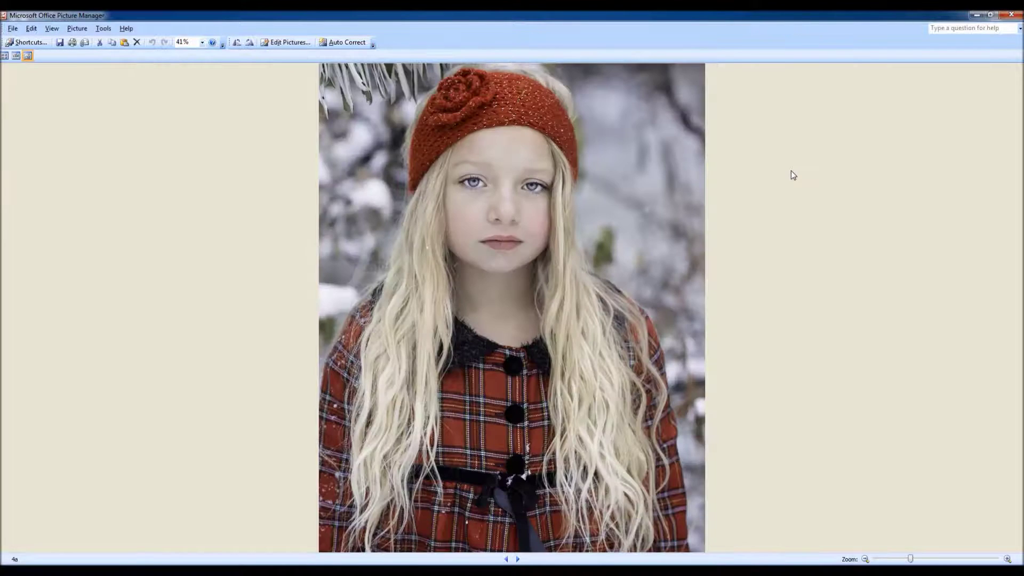
pyautogui.press('Right')
pyautogui.press('Right')
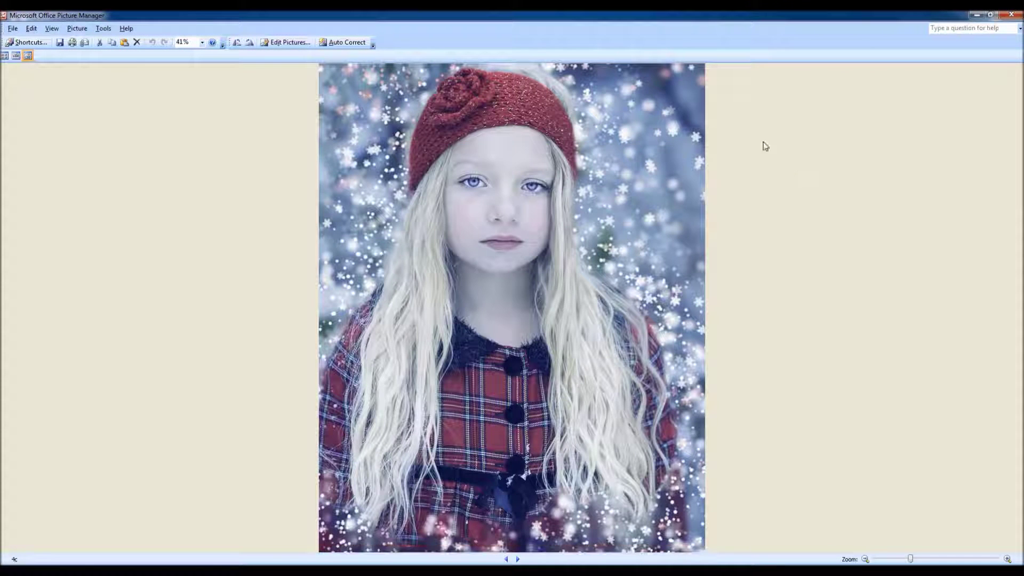
pyautogui.press('Right')
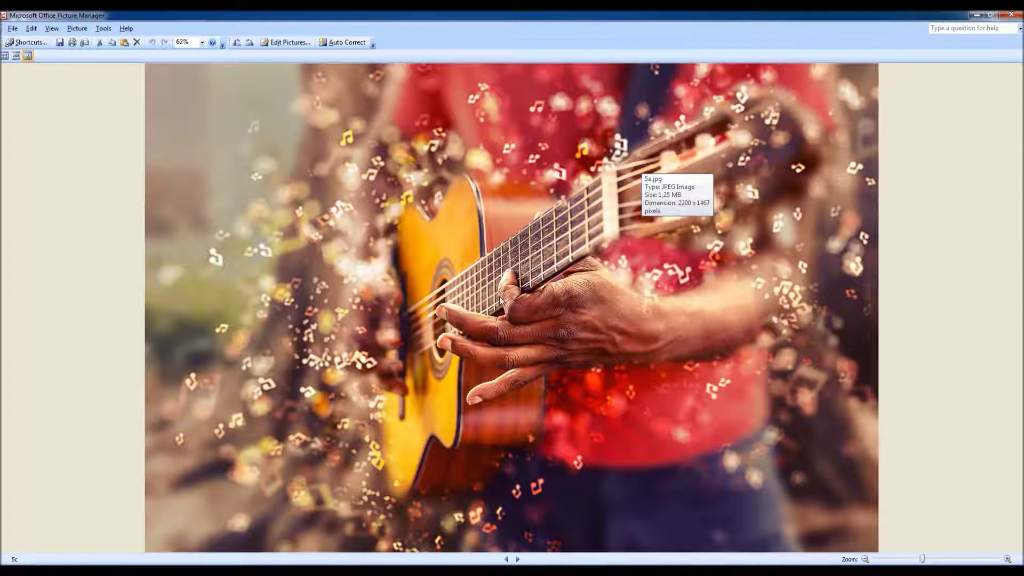
pyautogui.click(1011, 16)
pyautogui.click(824, 193)
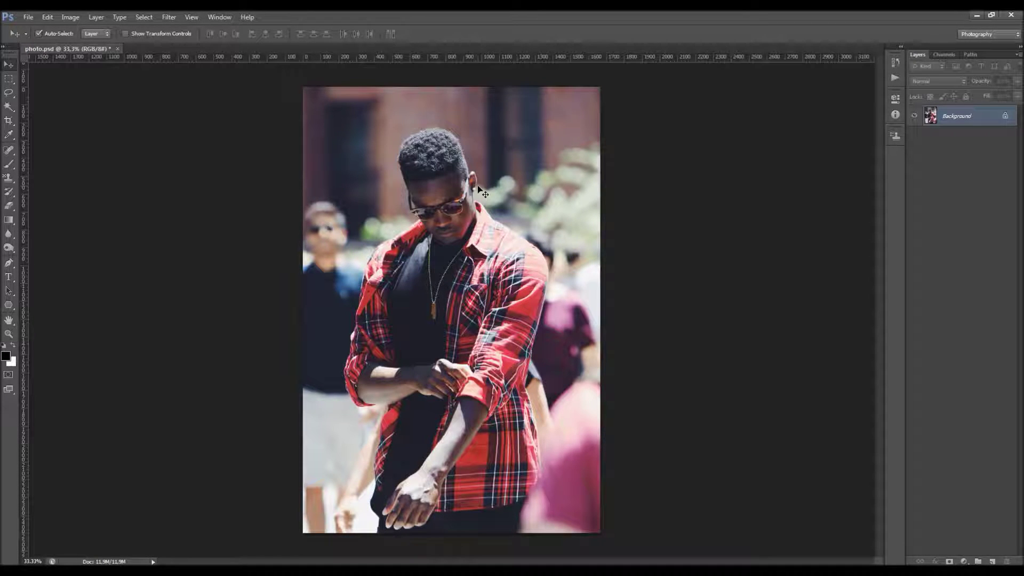
# Unlock the Background as a regular layer and convert that layer back into the Background
pyautogui.keyDown('alt'); pyautogui.doubleClick(973, 117); pyautogui.keyUp('alt')
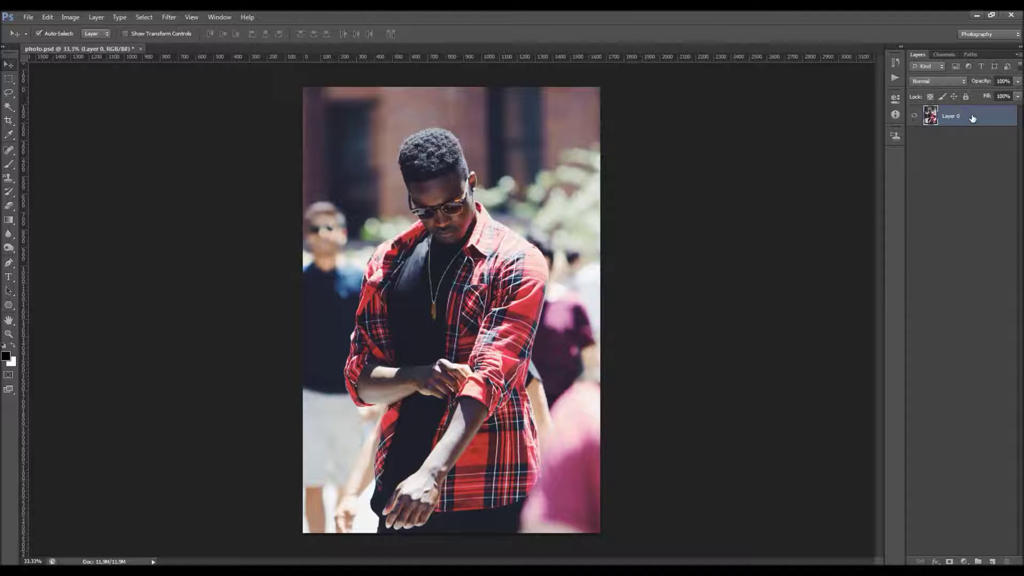
pyautogui.click(96, 17)
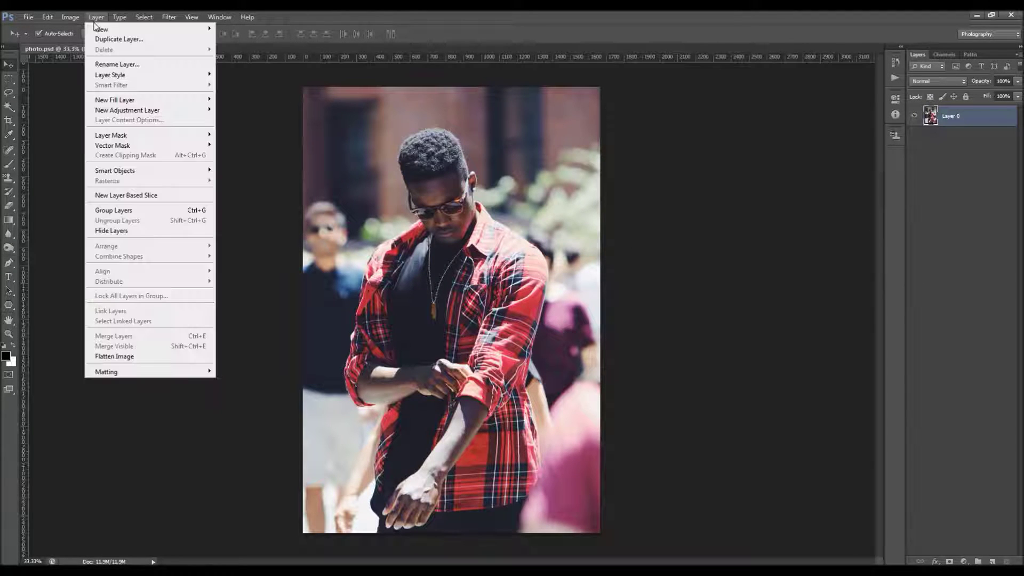
pyautogui.moveTo(160, 29)
pyautogui.click(275, 39)
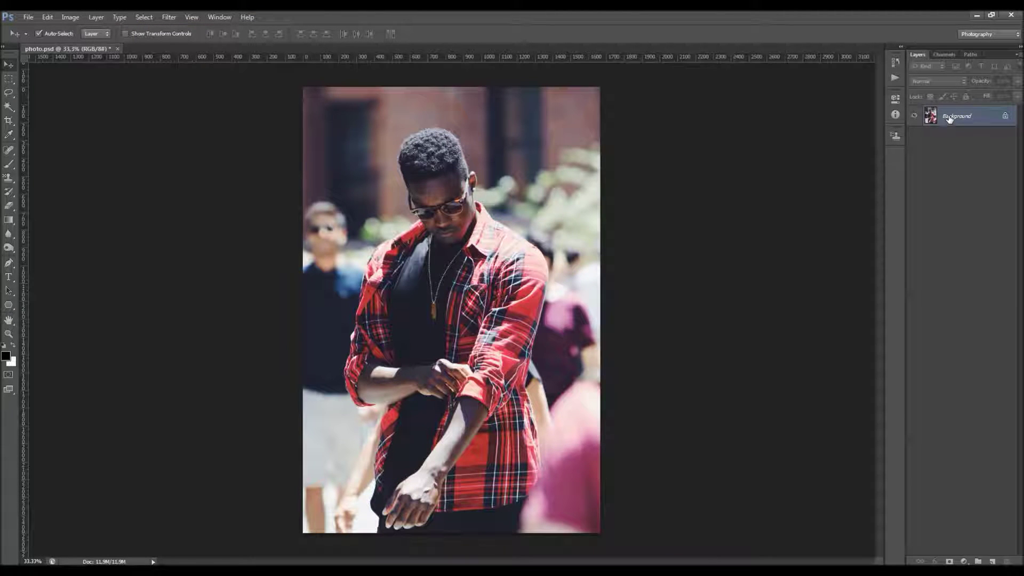
# Check the layer display options for adding "copy" to copied layers and groups
pyautogui.click(1018, 56)
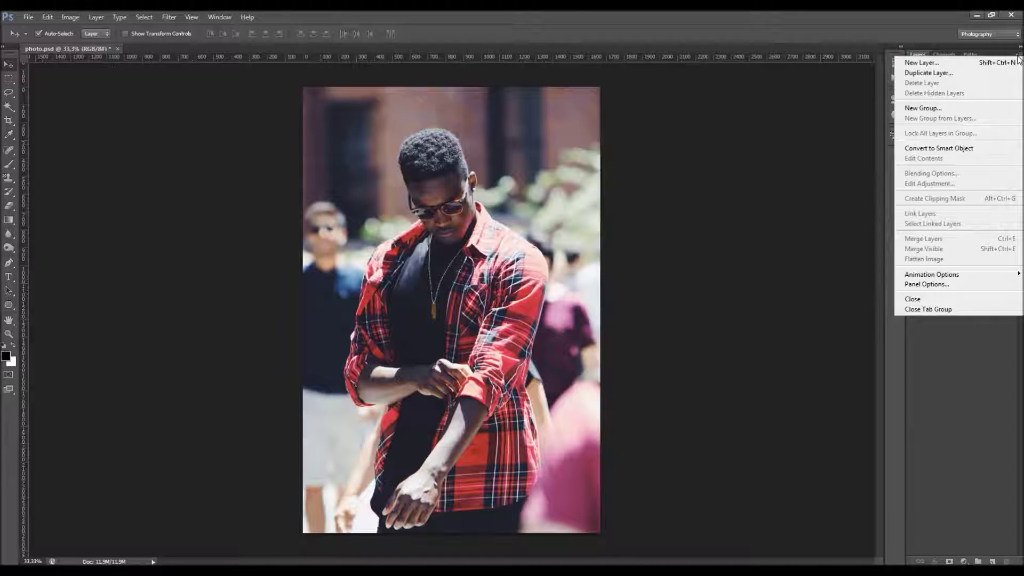
pyautogui.click(940, 284)
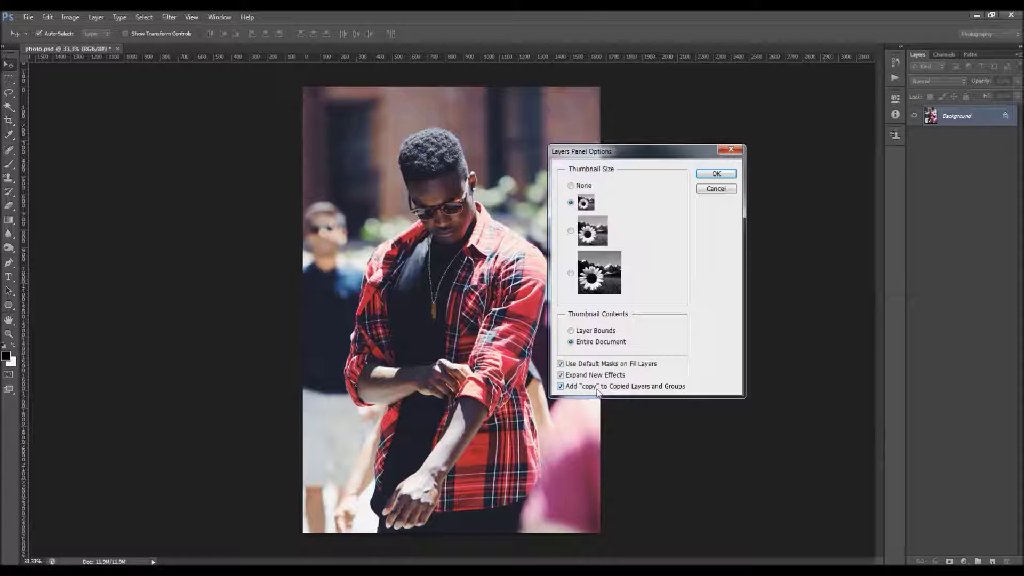
pyautogui.click(732, 150)
# Check the photo's colour mode and bit depth, and its pixel dimensions and resolution
pyautogui.click(66, 18)
pyautogui.moveTo(80, 28)
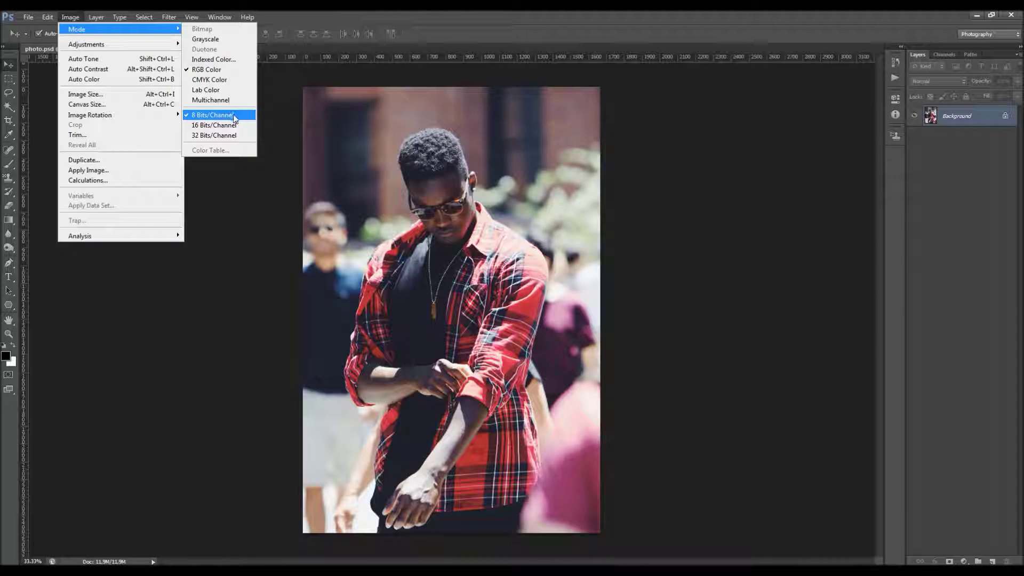
pyautogui.click(130, 94)
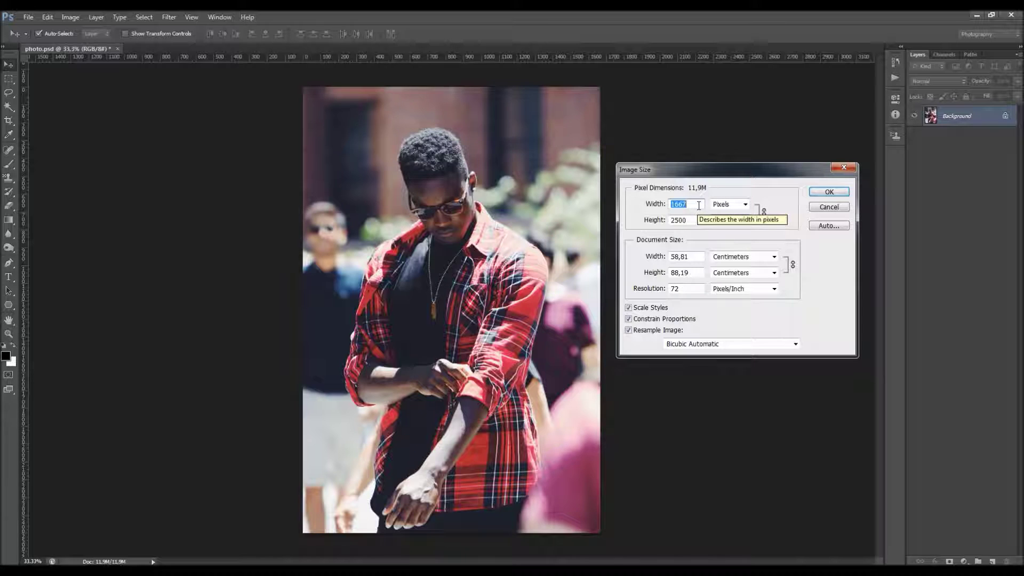
pyautogui.press('Tab')
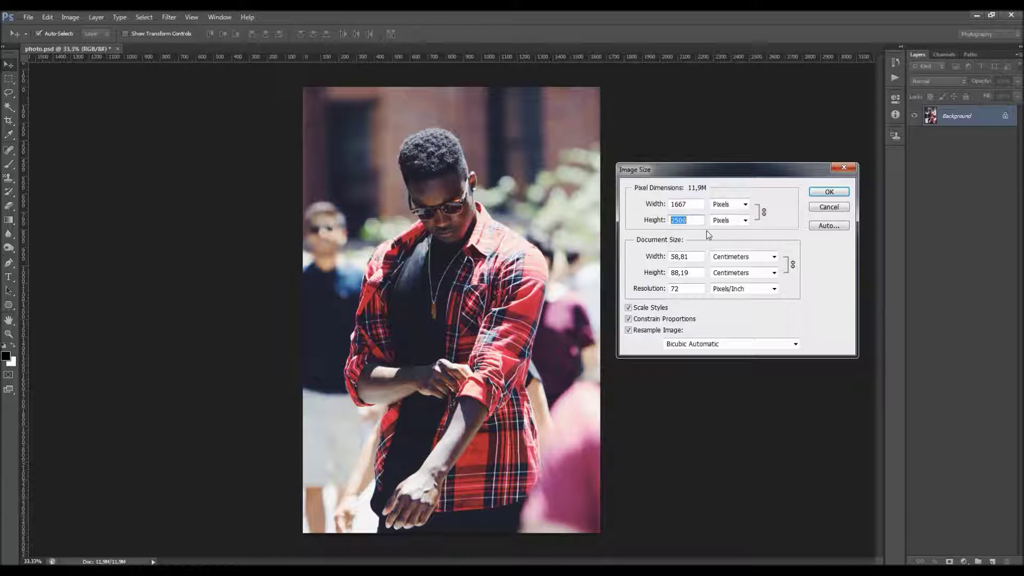
pyautogui.doubleClick(693, 289)
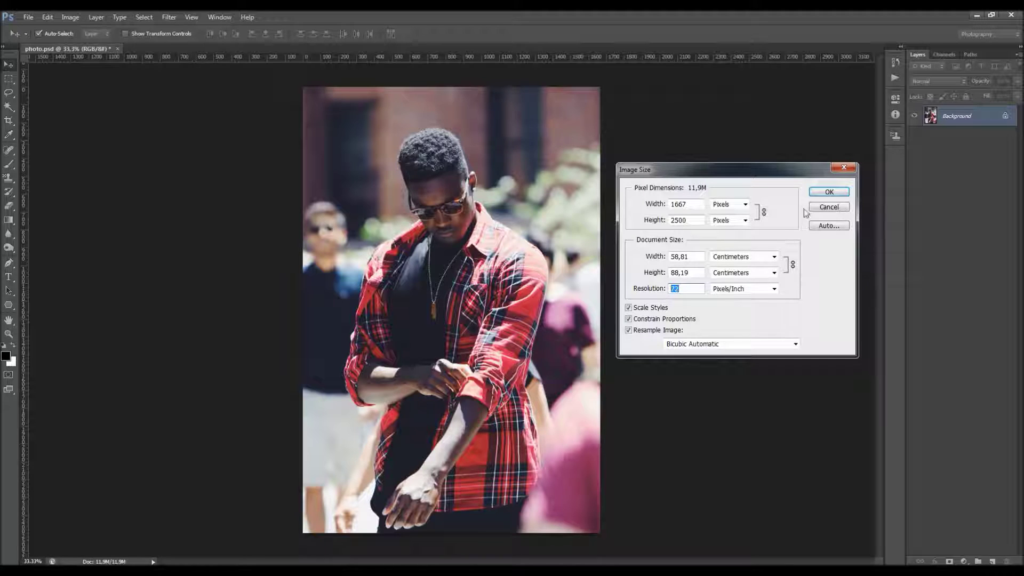
pyautogui.click(830, 191)
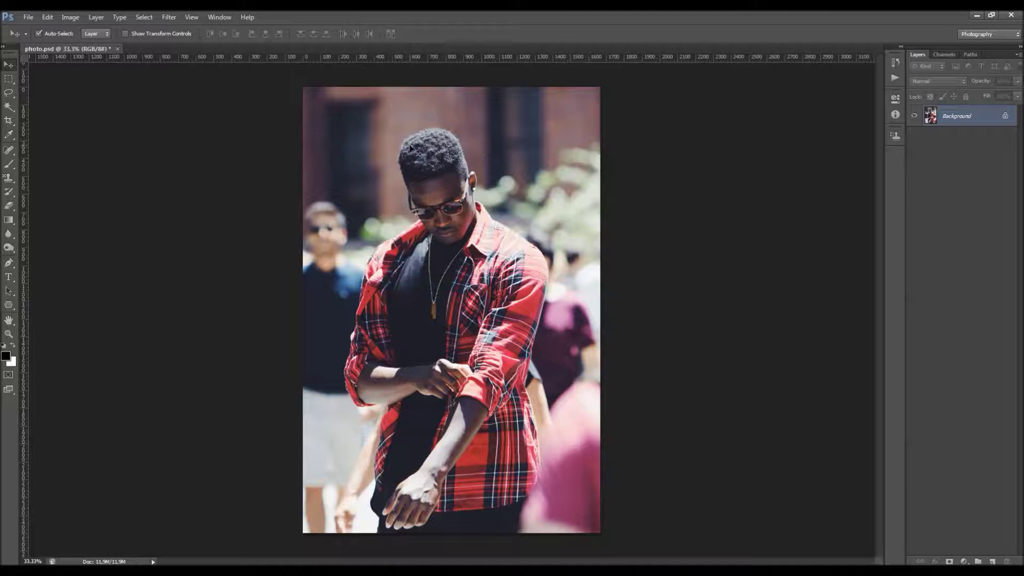
# Load the Bokeh 2 action set and expand it to review its actions
pyautogui.click(223, 18)
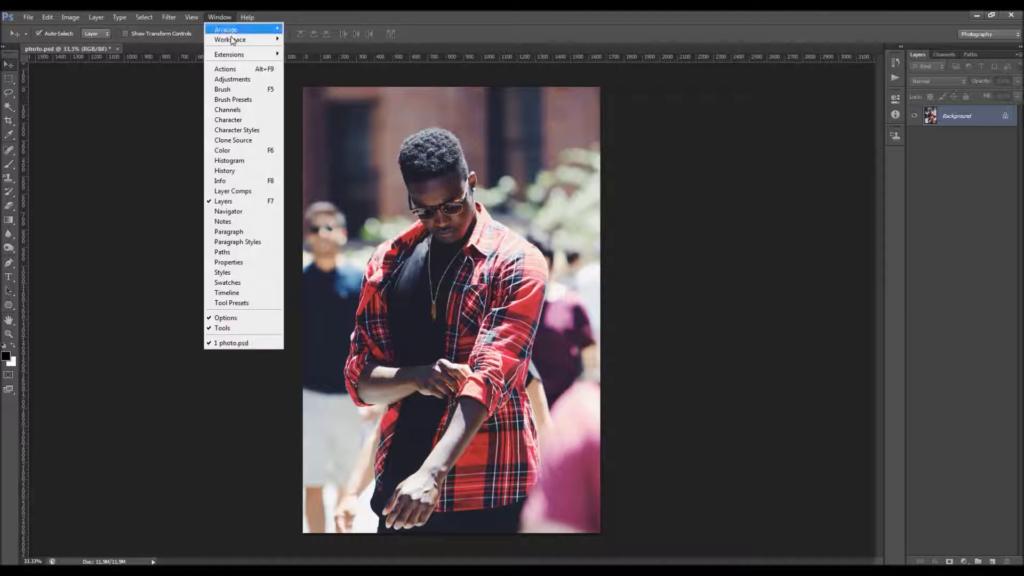
pyautogui.click(243, 68)
pyautogui.scroll(3, 814, 85)
pyautogui.click(801, 66)
pyautogui.click(878, 56)
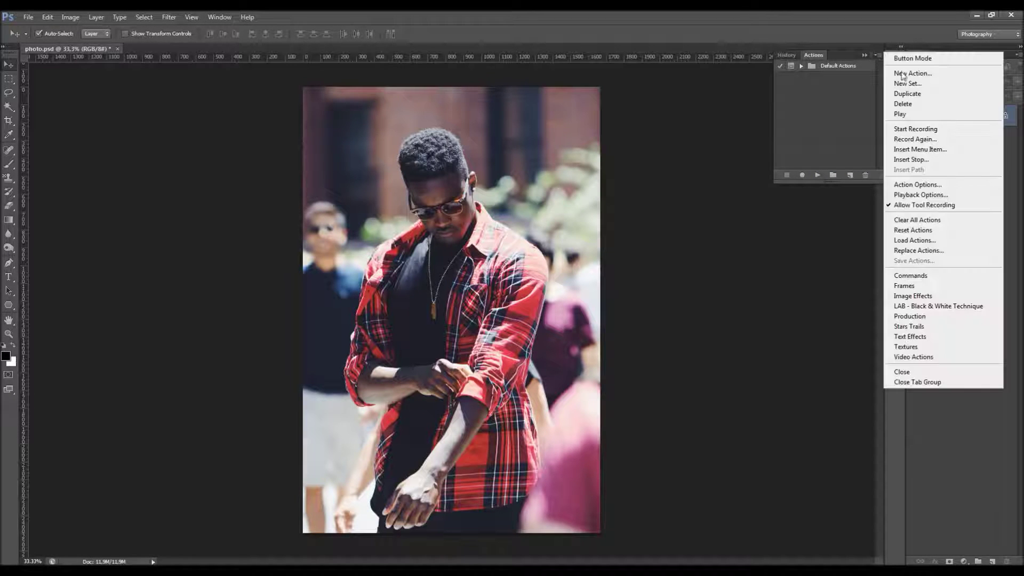
pyautogui.click(917, 235)
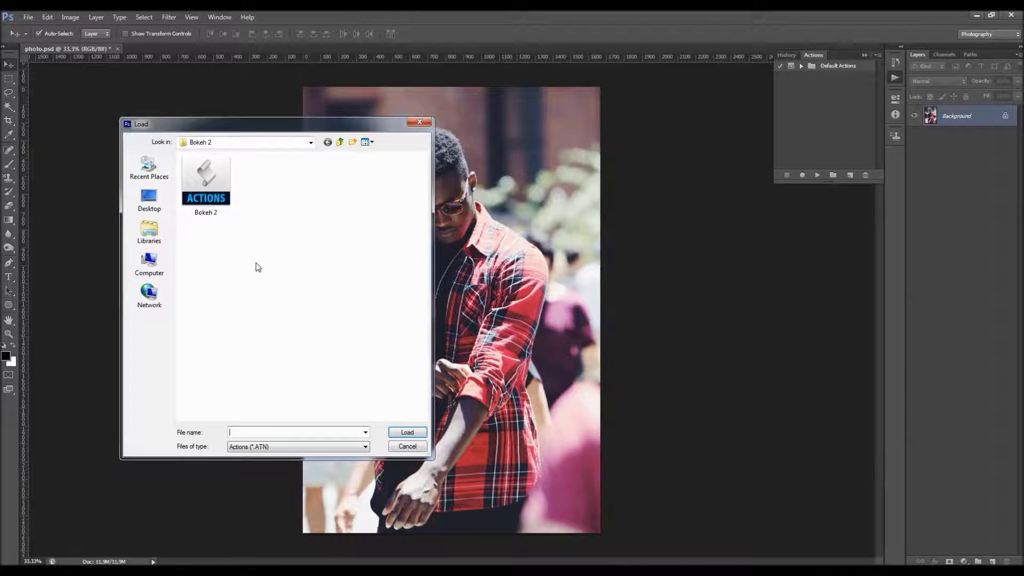
pyautogui.click(228, 206)
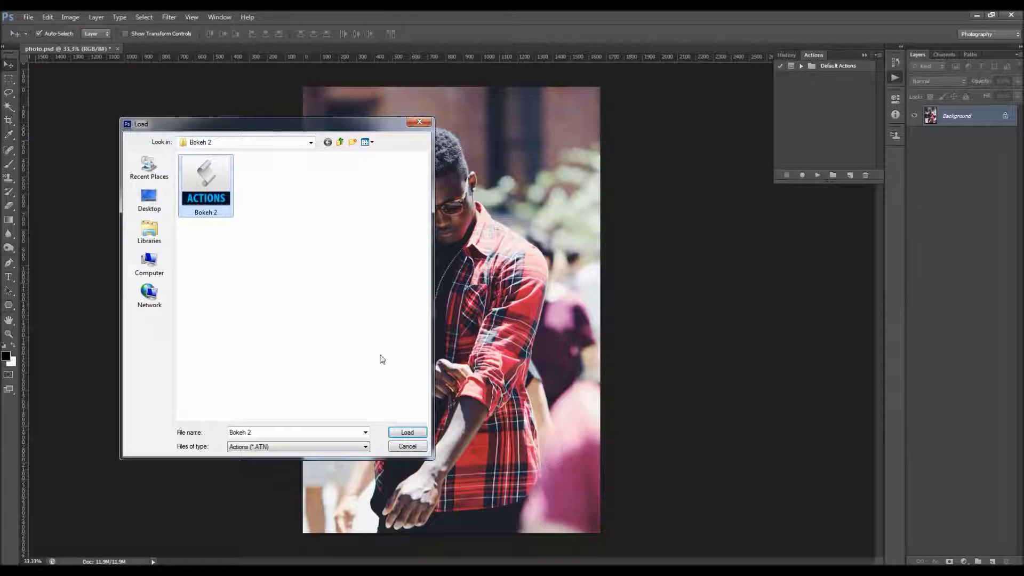
pyautogui.click(407, 432)
pyautogui.click(802, 76)
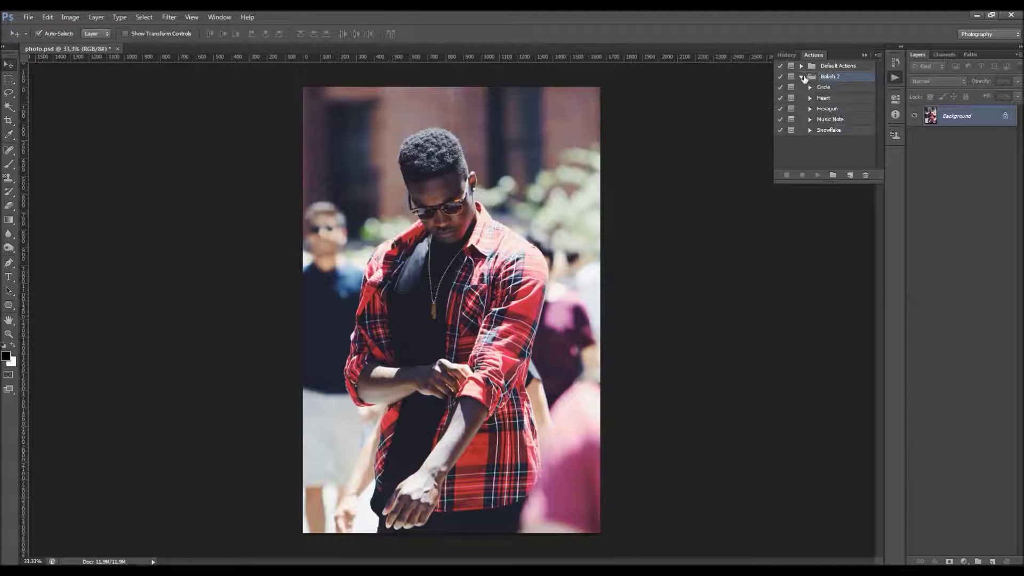
pyautogui.click(834, 120)
pyautogui.click(830, 131)
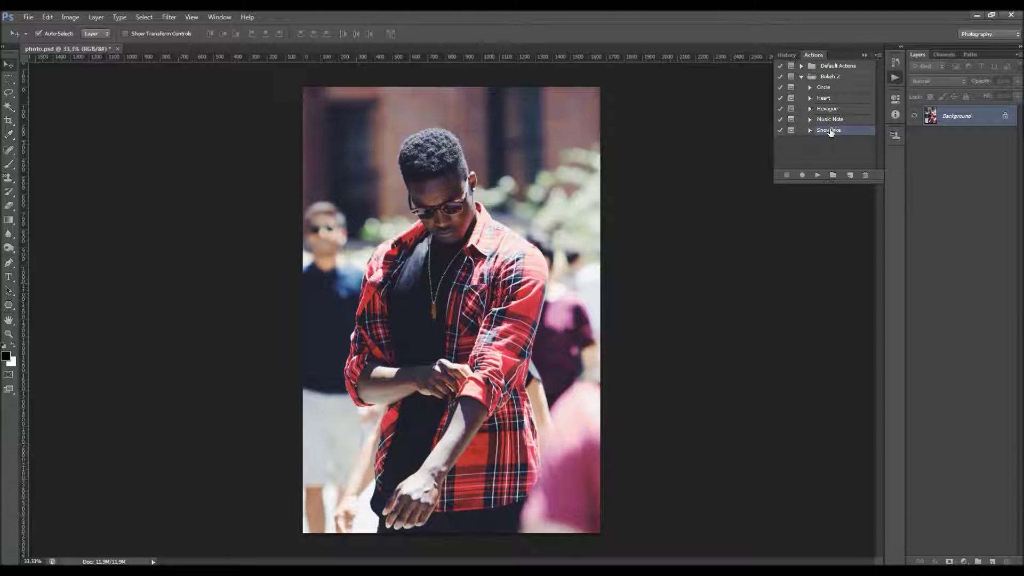
pyautogui.click(841, 77)
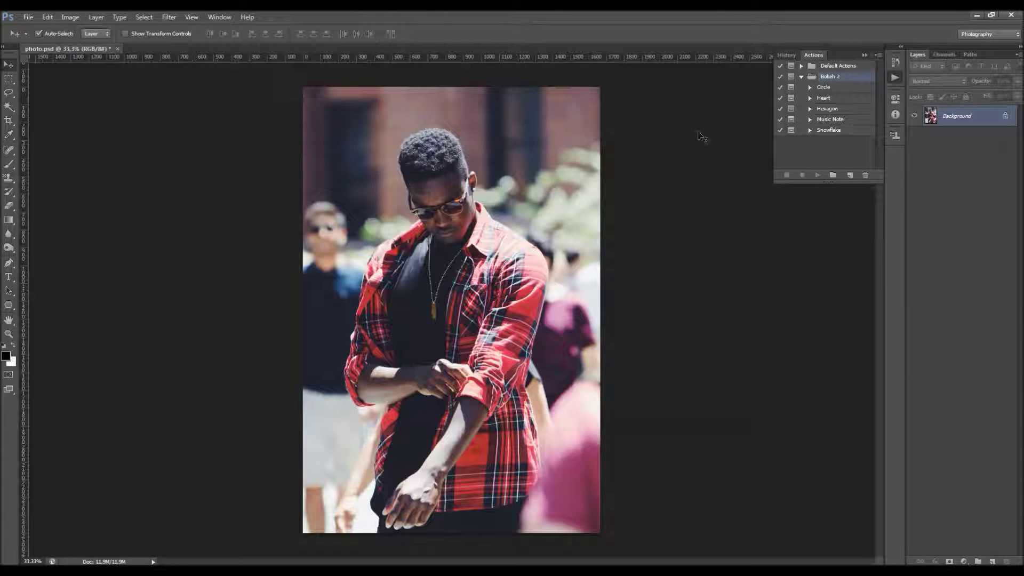
# Create a new layer named "brush" above the Background
pyautogui.click(96, 17)
pyautogui.moveTo(101, 29)
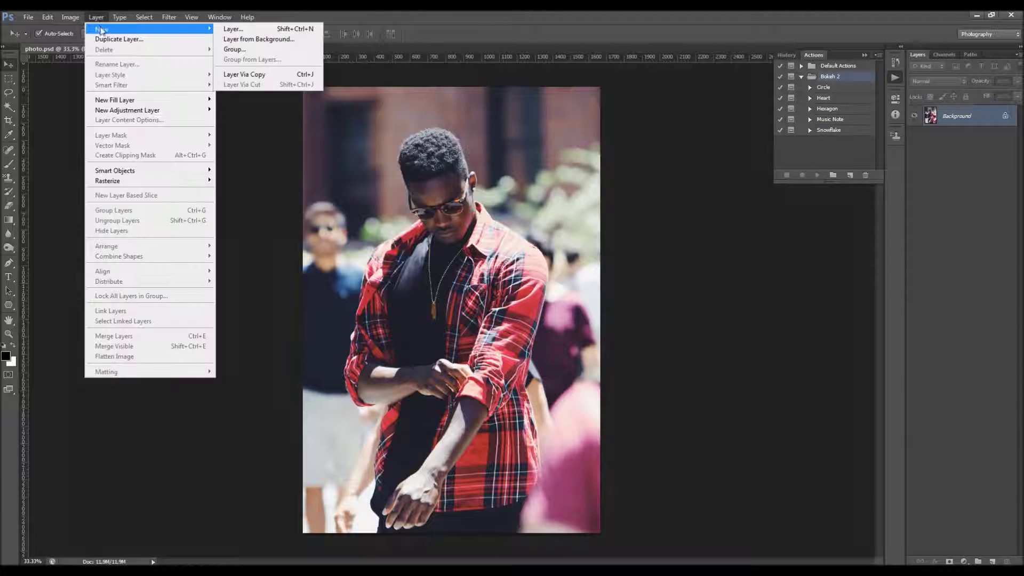
pyautogui.click(256, 31)
pyautogui.write('brush')
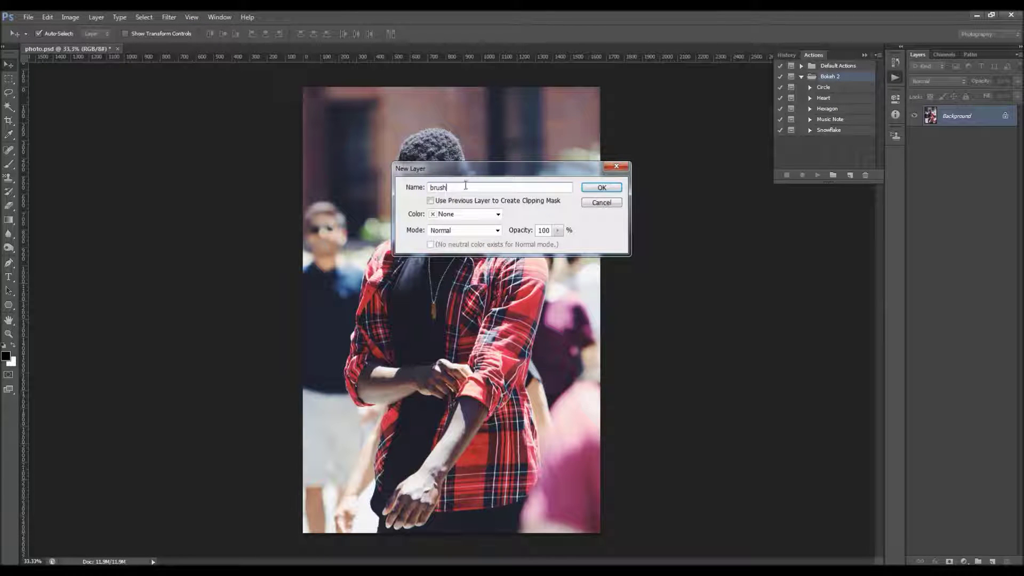
pyautogui.moveTo(441, 190); pyautogui.dragTo(427, 190)
pyautogui.moveTo(430, 187); pyautogui.dragTo(443, 187)
pyautogui.press('Return')
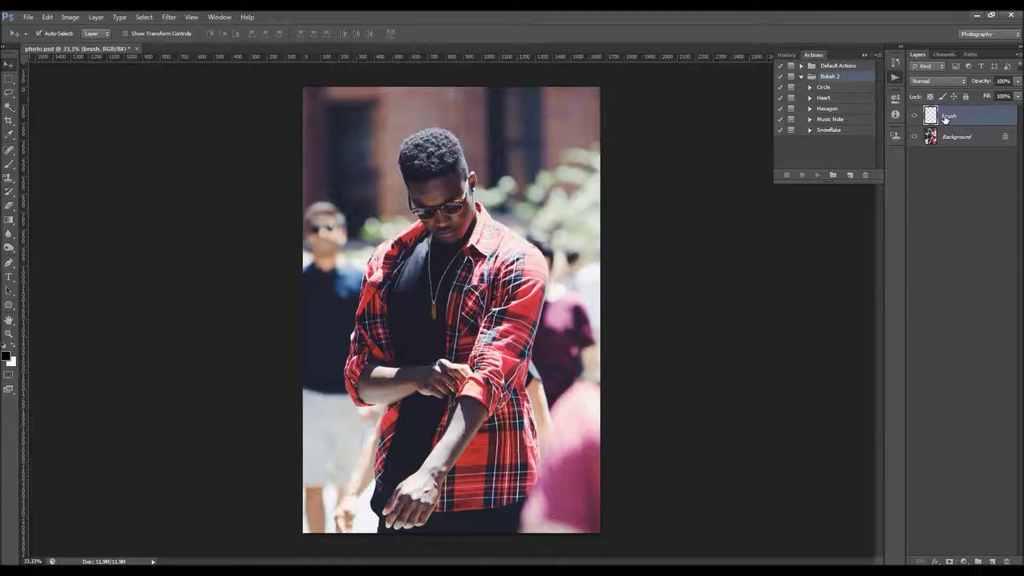
# Choose a soft round brush with 0% hardness and set the foreground colour to bright green
pyautogui.press('b')
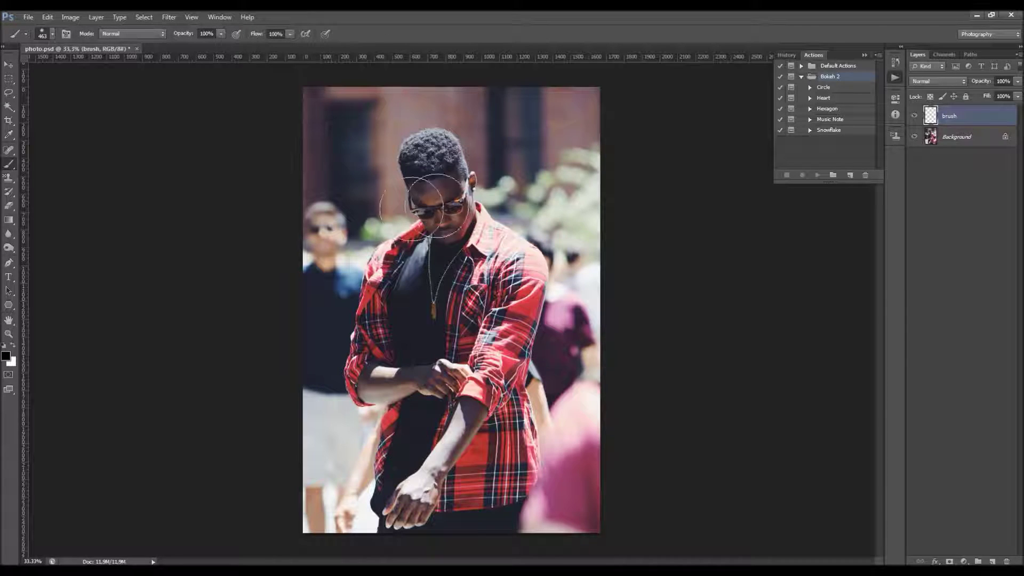
pyautogui.rightClick(433, 262)
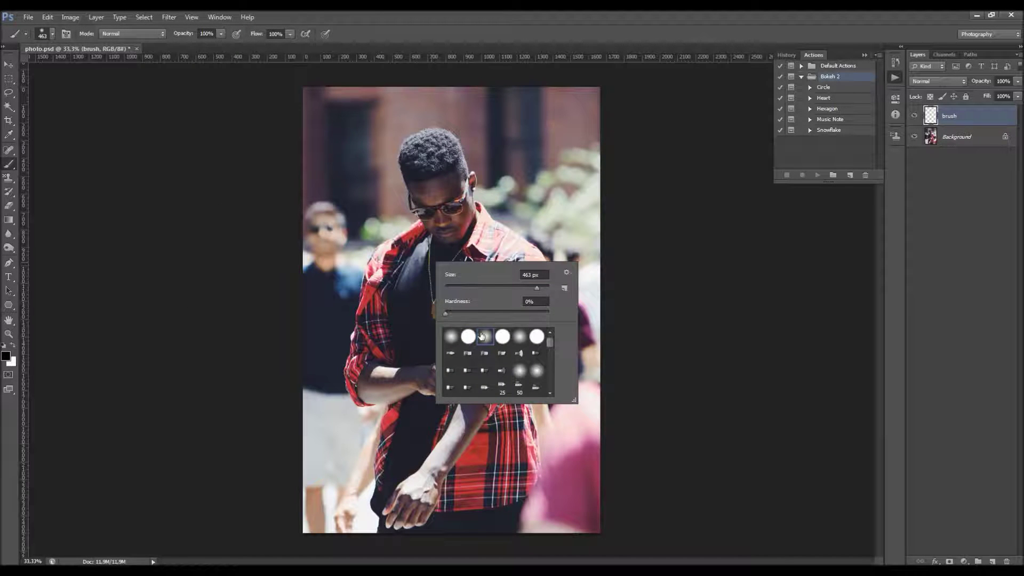
pyautogui.doubleClick(482, 336)
pyautogui.click(6, 356)
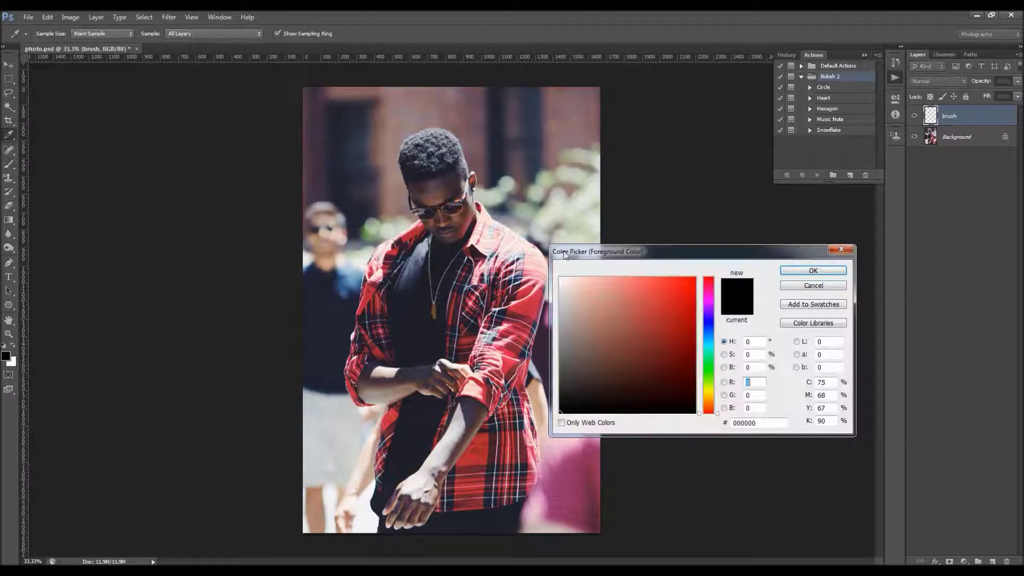
pyautogui.click(702, 365)
pyautogui.click(686, 321)
pyautogui.click(813, 270)
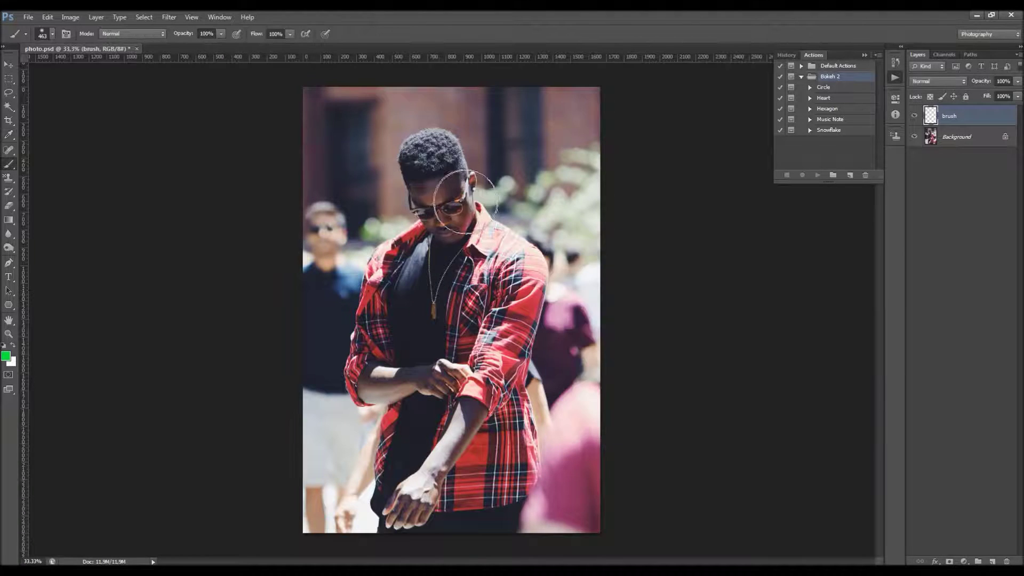
# Try a green stroke across the subject's face with a 150 px brush and undo it
pyautogui.scroll(7, 465, 202)
pyautogui.scroll(1, 469, 280)
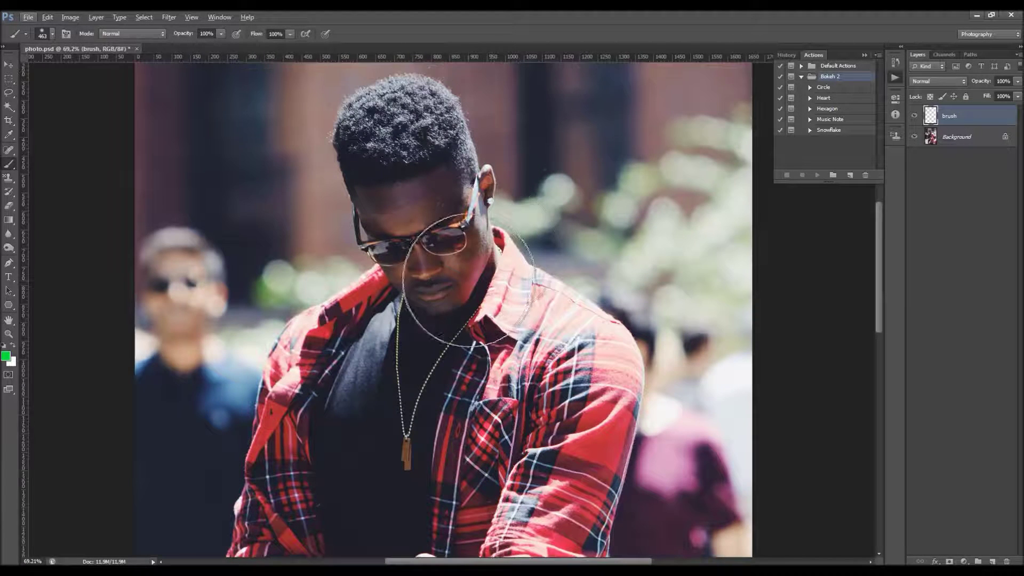
pyautogui.scroll(-1, 468, 280)
pyautogui.press('[')
pyautogui.press('[')
pyautogui.press('[')
pyautogui.press('[')
pyautogui.moveTo(440, 271)
pyautogui.mouseDown()
pyautogui.moveTo(432, 213)
pyautogui.moveTo(441, 274)
pyautogui.moveTo(380, 123)
pyautogui.mouseUp()
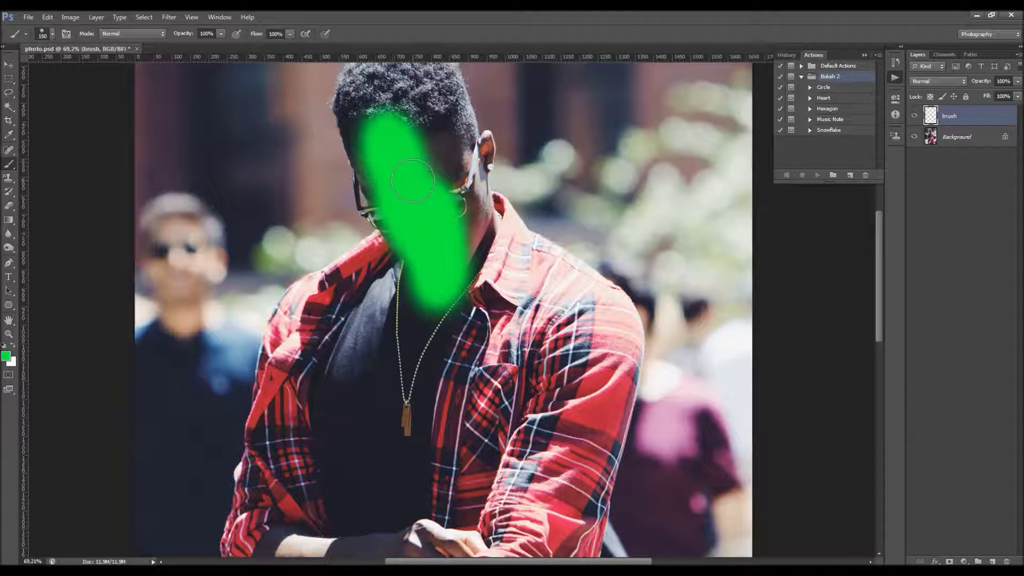
pyautogui.scroll(3, 413, 180)
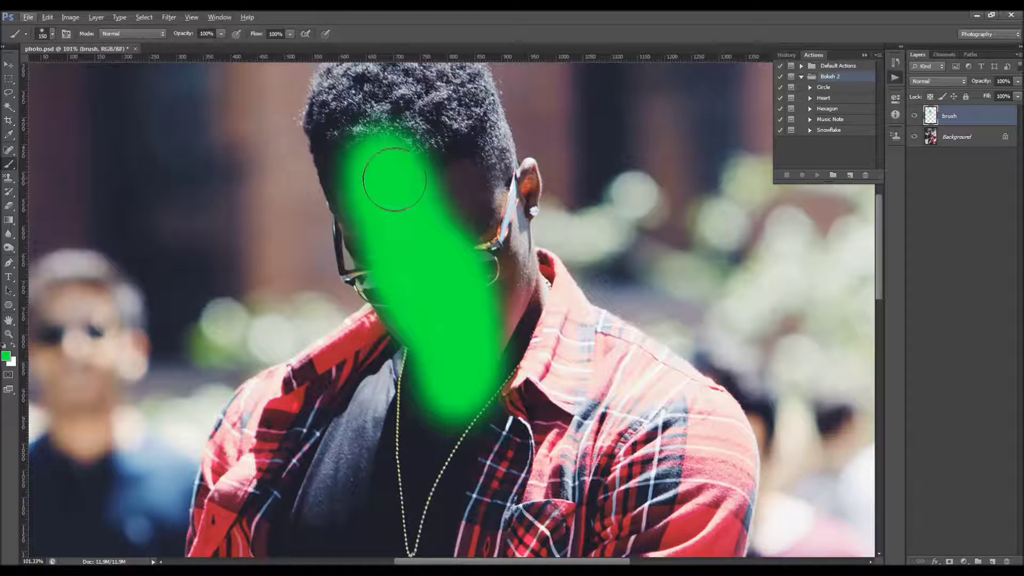
pyautogui.scroll(2, 393, 180)
pyautogui.hotkey('ctrl', 'z')
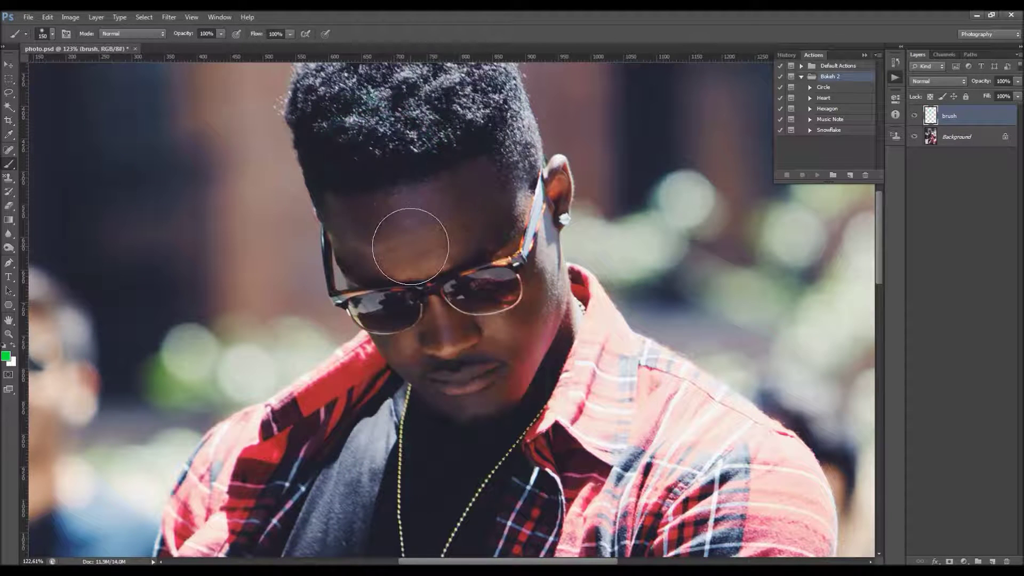
# Paint green along the outer edge of the face from cheek to temple with a 30 px soft brush
pyautogui.press('[')
pyautogui.press('[')
pyautogui.press('[')
pyautogui.press('[')
pyautogui.press('[')
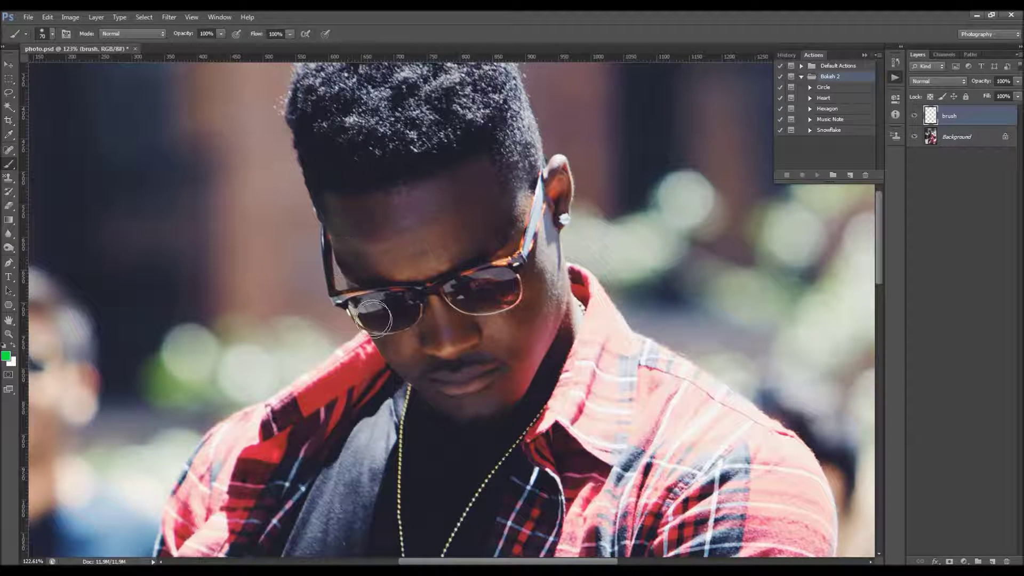
pyautogui.press('[')
pyautogui.press('[')
pyautogui.press('[')
pyautogui.press('[')
pyautogui.press('[')
pyautogui.press('[')
pyautogui.rightClick(386, 330)
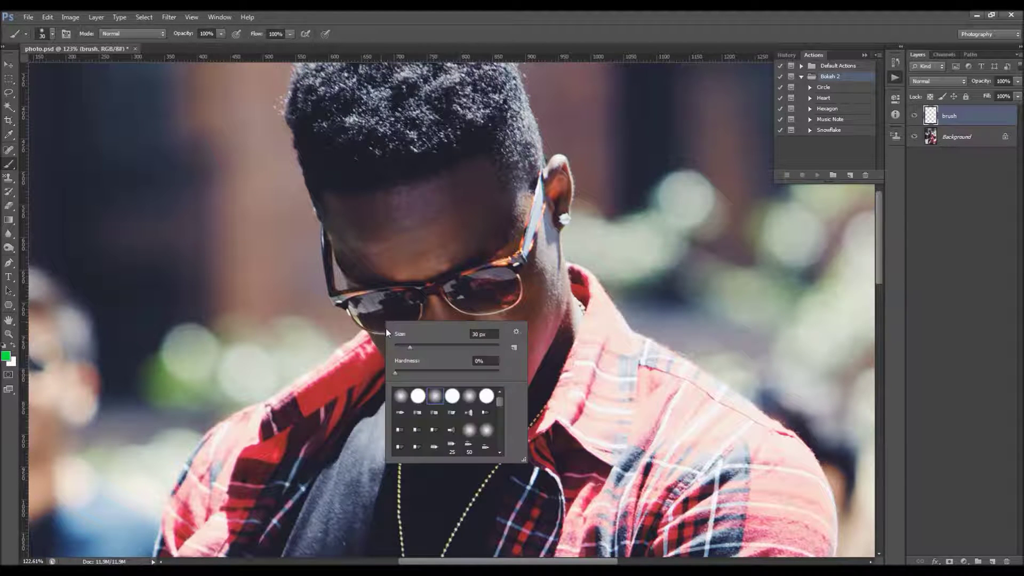
pyautogui.click(386, 328)
pyautogui.moveTo(385, 342)
pyautogui.mouseDown()
pyautogui.moveTo(354, 303)
pyautogui.moveTo(334, 218)
pyautogui.mouseUp()
# Try green dabs over the side of the hair with a 147 px brush and undo the last one
pyautogui.rightClick(352, 224)
pyautogui.click(343, 157)
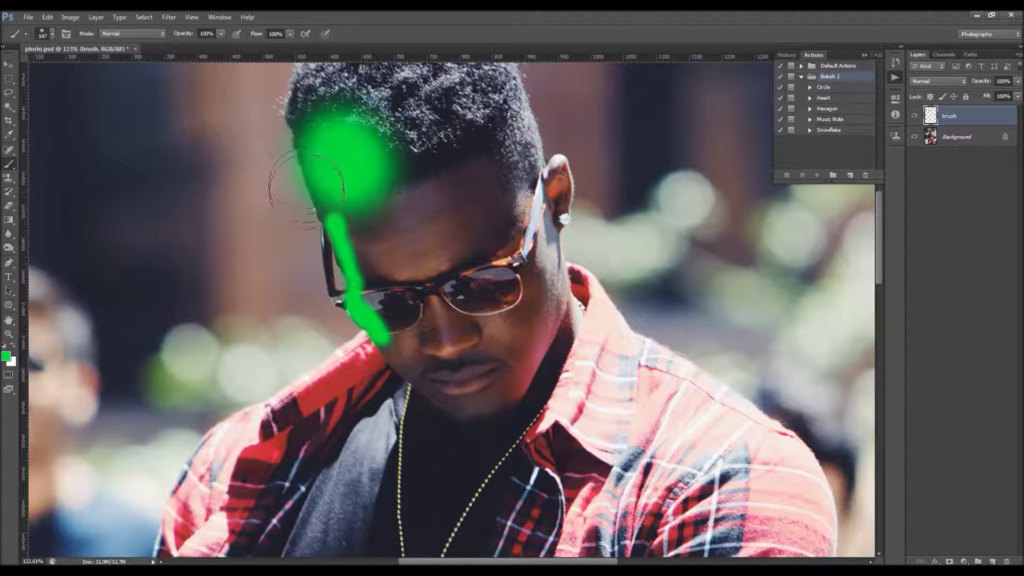
pyautogui.click(374, 172)
pyautogui.hotkey('ctrl', 'z')
# Reduce the brush size and continue the green edge stroke from the temple up the side of the hair
pyautogui.rightClick(382, 203)
pyautogui.moveTo(431, 228); pyautogui.dragTo(418, 228)
pyautogui.moveTo(338, 220); pyautogui.dragTo(304, 124)
# Enlarge the brush to 145 px and fill the subject's face, neck and upper chest with green
pyautogui.rightClick(391, 295)
pyautogui.moveTo(428, 319); pyautogui.dragTo(464, 318)
pyautogui.moveTo(423, 217)
pyautogui.mouseDown()
pyautogui.moveTo(384, 203)
pyautogui.moveTo(373, 256)
pyautogui.moveTo(408, 291)
pyautogui.moveTo(405, 320)
pyautogui.moveTo(491, 480)
pyautogui.mouseUp()
pyautogui.scroll(-5, 490, 331)
pyautogui.click(472, 414)
pyautogui.moveTo(467, 365); pyautogui.dragTo(464, 350)
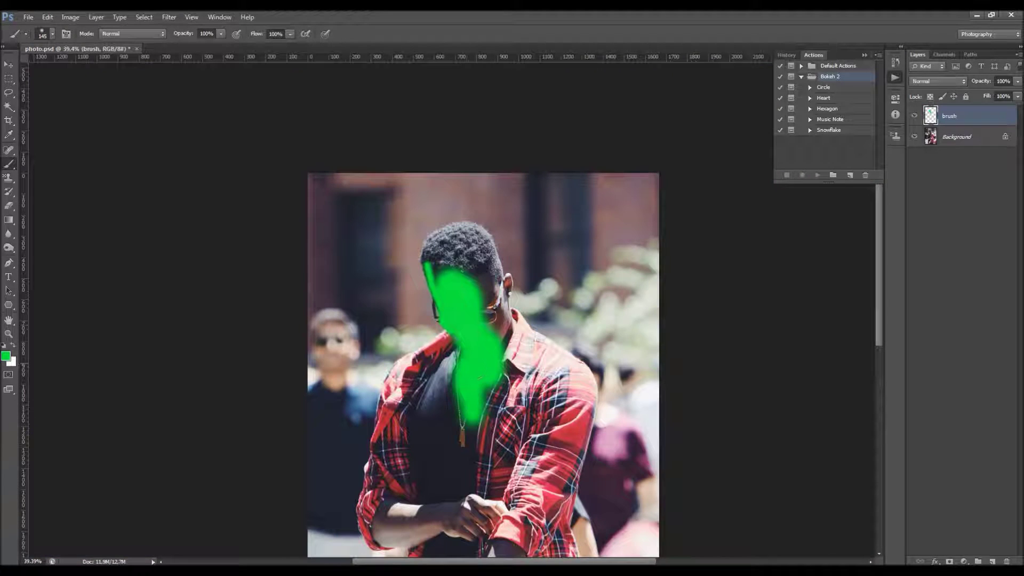
pyautogui.moveTo(453, 294)
pyautogui.mouseDown()
pyautogui.moveTo(458, 259)
pyautogui.moveTo(495, 380)
pyautogui.moveTo(491, 432)
pyautogui.mouseUp()
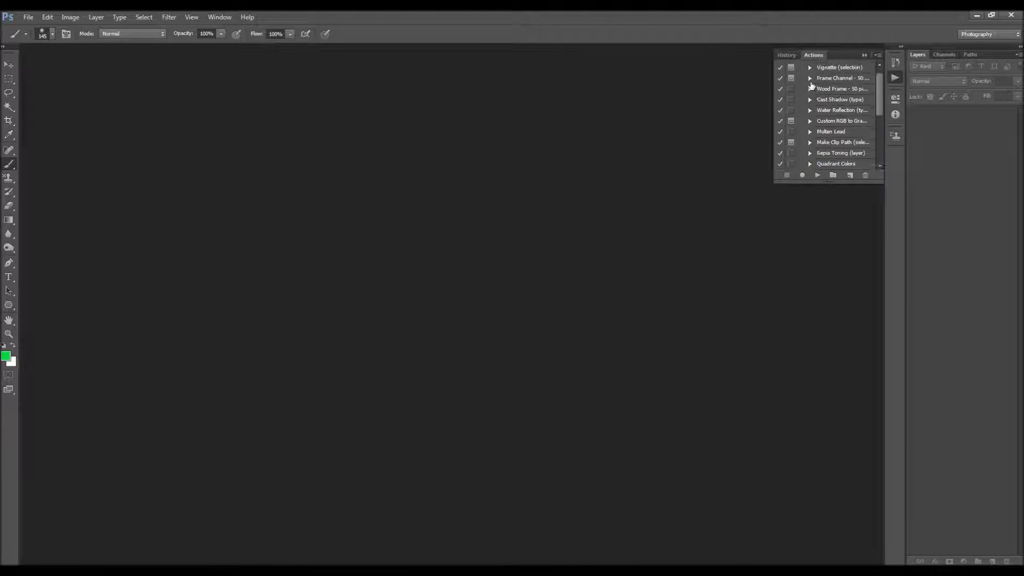
# Collapse the Default Actions set and open the brush PSD file from the Desktop
pyautogui.click(802, 66)
pyautogui.click(802, 66)
pyautogui.click(28, 17)
pyautogui.click(40, 40)
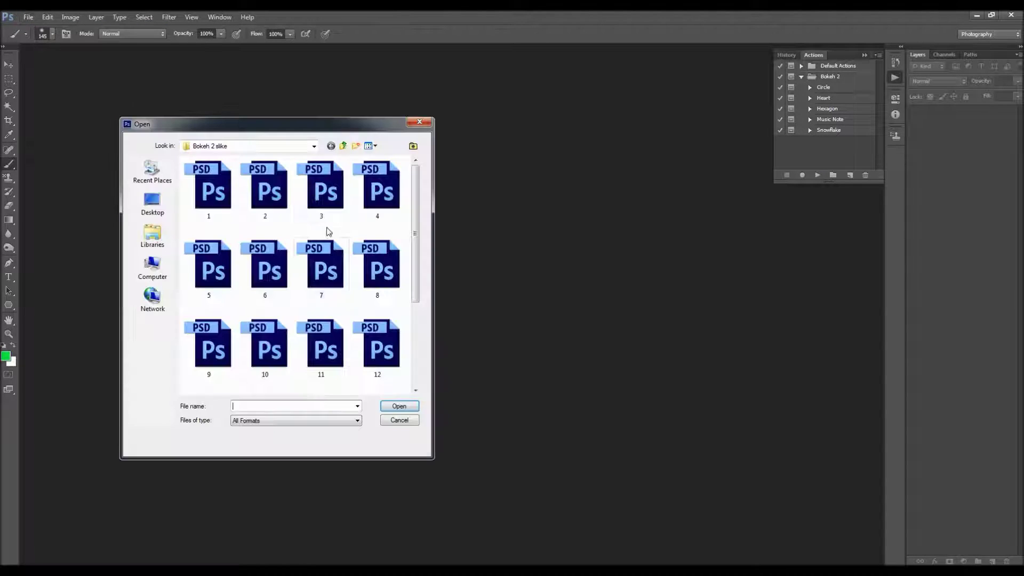
pyautogui.click(152, 201)
pyautogui.doubleClick(261, 222)
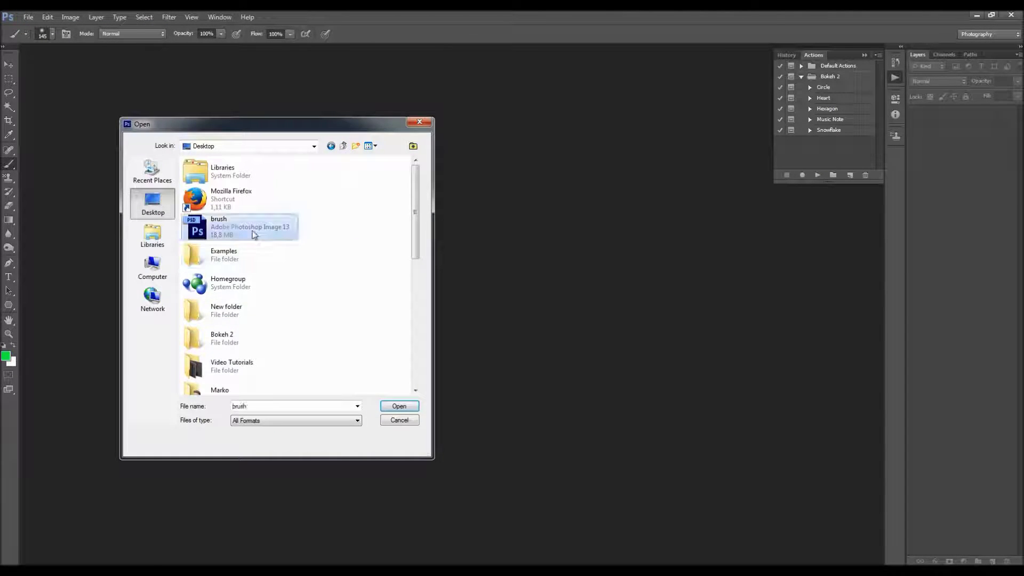
# Select the Circle action in the Bokeh 2 set, switch to the Move tool, and play the action
pyautogui.scroll(2, 469, 192)
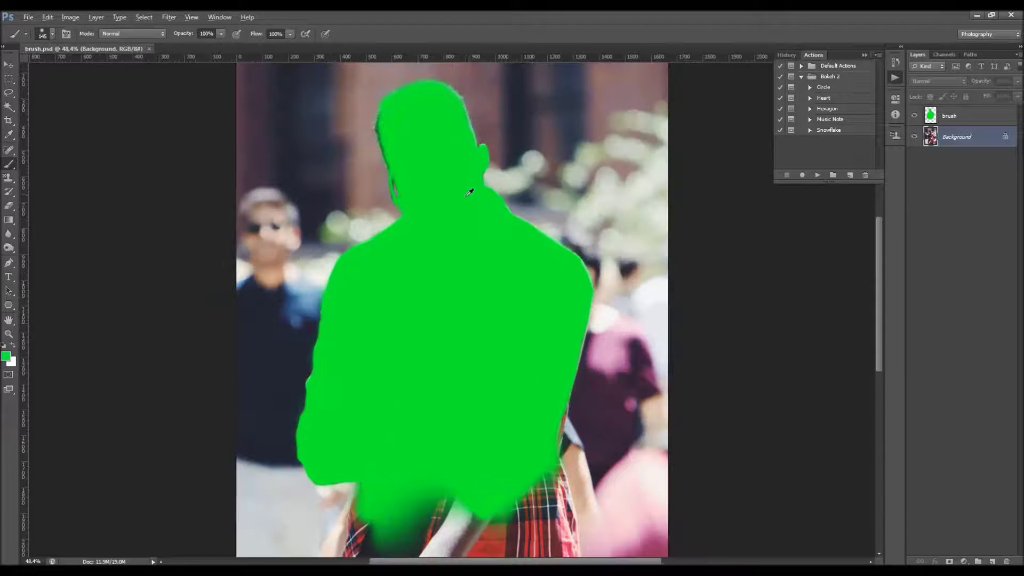
pyautogui.scroll(-2, 427, 176)
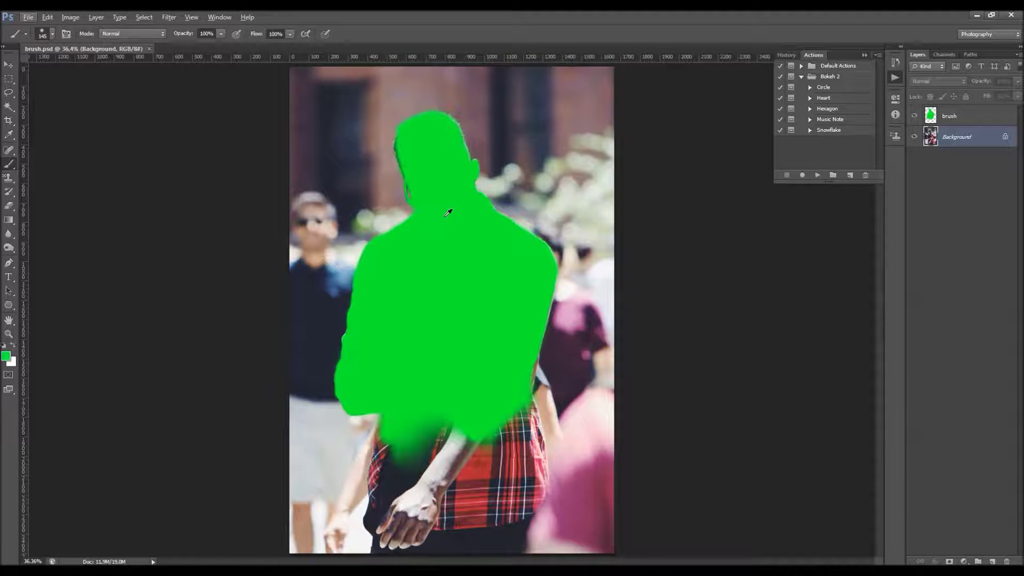
pyautogui.scroll(2, 448, 210)
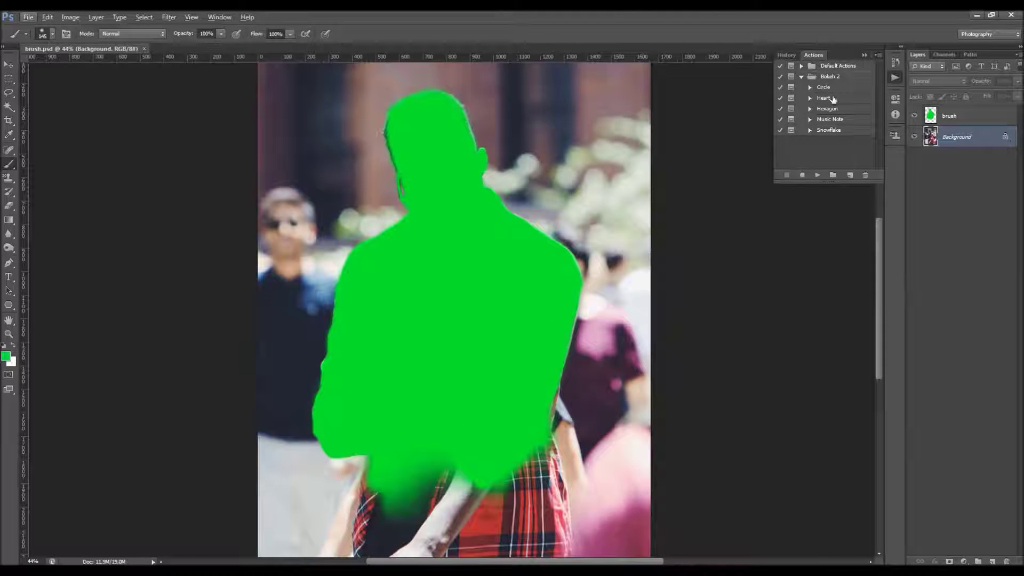
pyautogui.click(828, 109)
pyautogui.click(828, 130)
pyautogui.click(840, 88)
pyautogui.press('v')
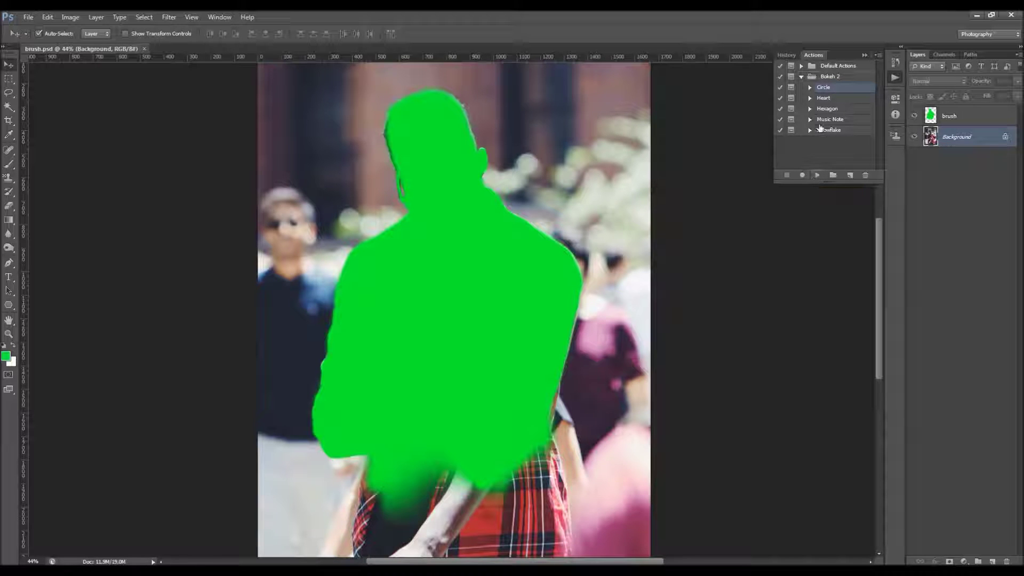
pyautogui.click(817, 175)
pyautogui.moveTo(545, 208)
pyautogui.mouseDown()
pyautogui.moveTo(520, 213)
pyautogui.moveTo(529, 220)
pyautogui.mouseUp()
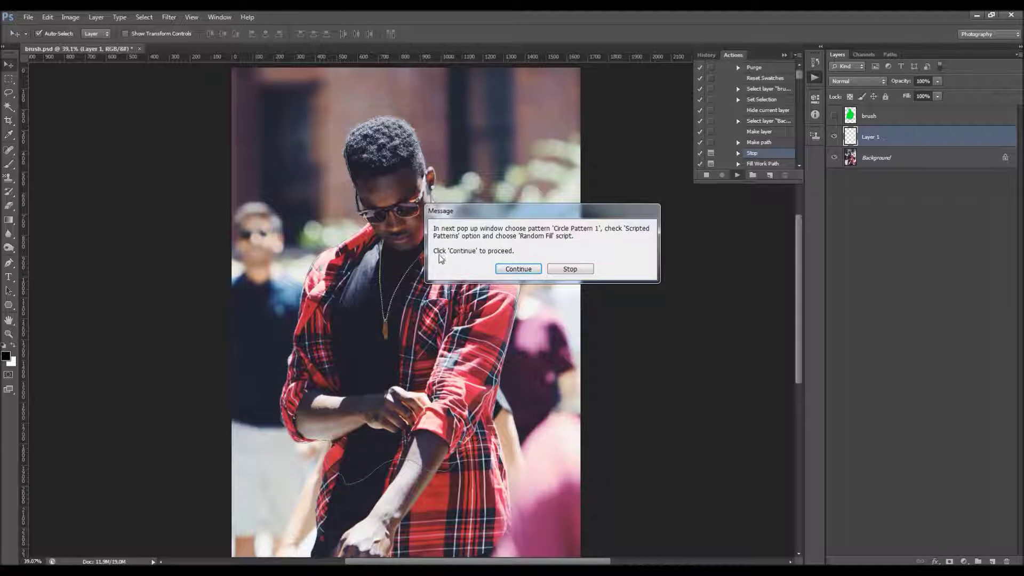
# Continue to the Fill Path settings, keep Pattern as the fill content, and choose Circle Pattern 1 as the custom pattern
pyautogui.click(518, 269)
pyautogui.moveTo(527, 142); pyautogui.dragTo(553, 143)
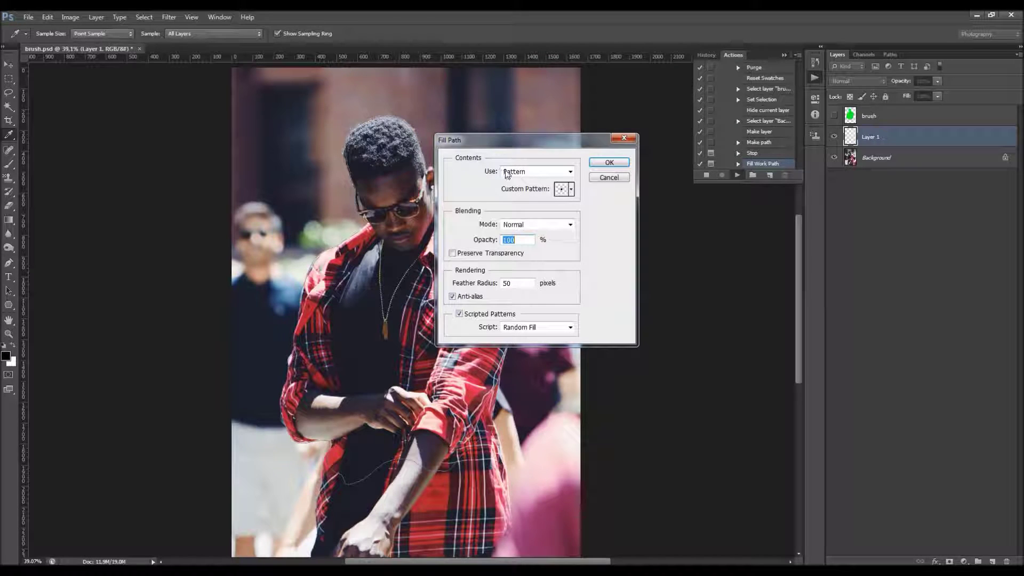
pyautogui.click(538, 172)
pyautogui.click(540, 173)
pyautogui.click(571, 190)
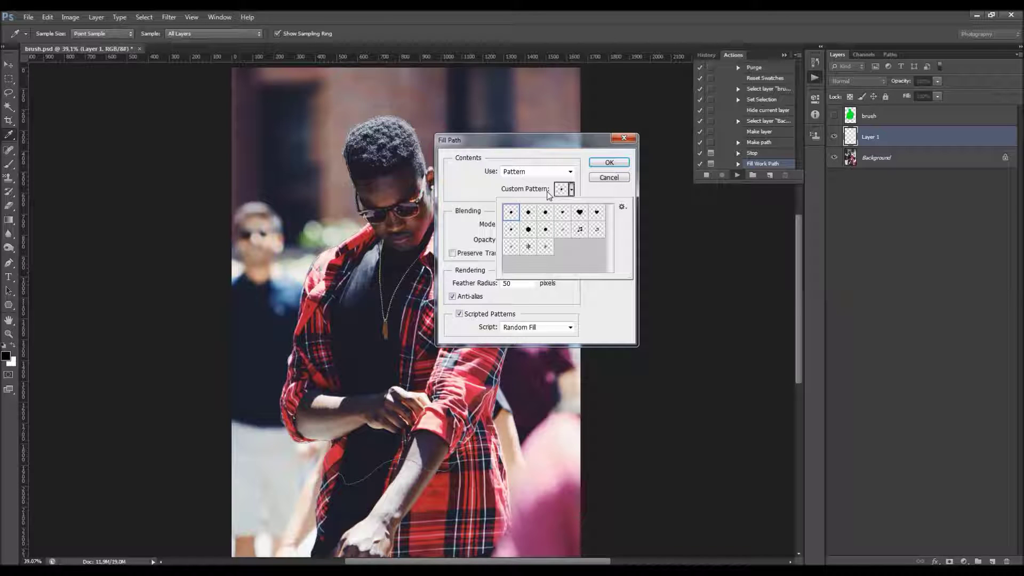
pyautogui.click(578, 214)
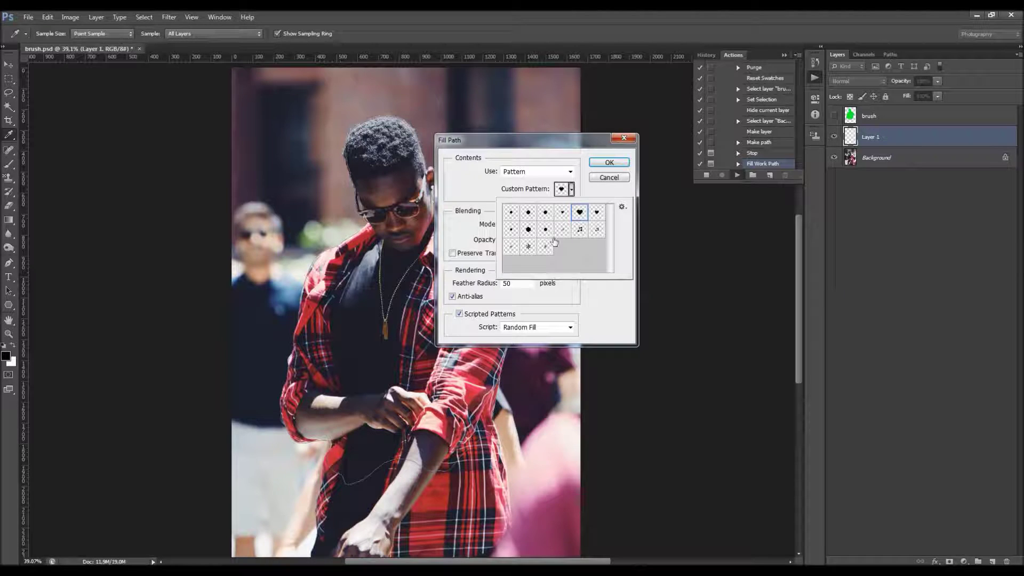
pyautogui.click(511, 213)
# Check the name of the first circle pattern without renaming it and keep it as the custom pattern
pyautogui.rightClick(512, 213)
pyautogui.click(537, 230)
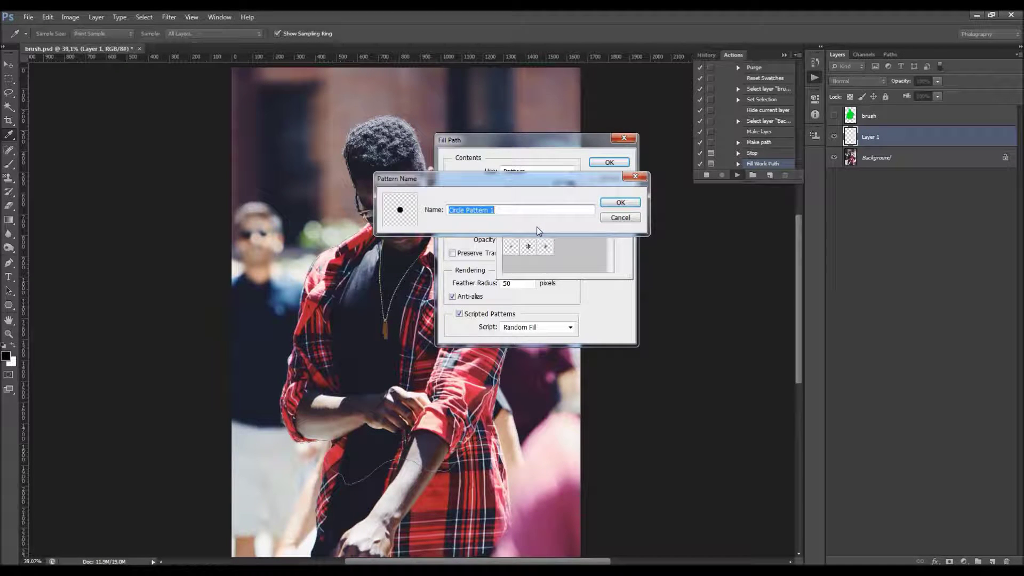
pyautogui.click(490, 211)
pyautogui.click(603, 218)
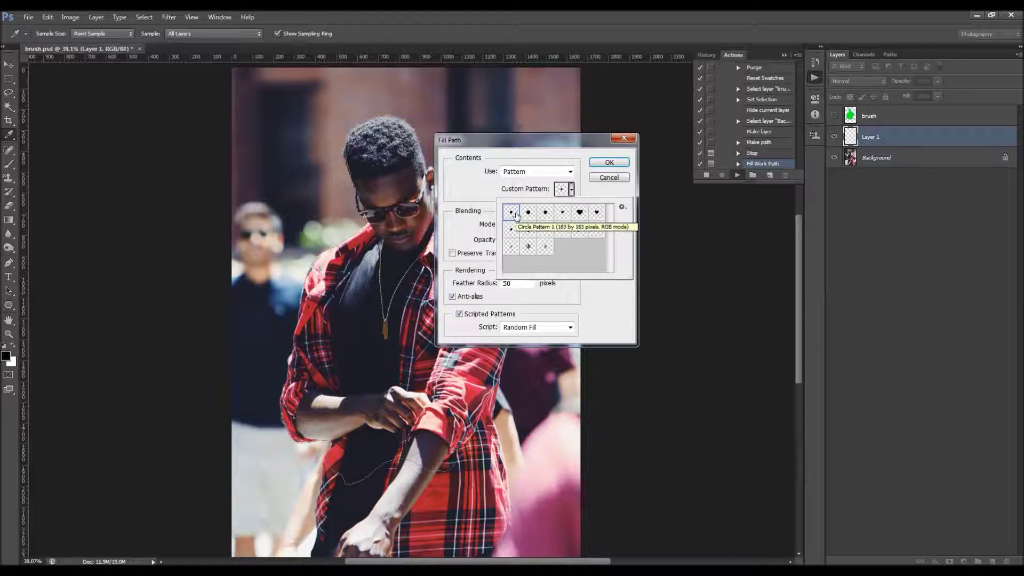
pyautogui.moveTo(525, 226); pyautogui.dragTo(511, 246)
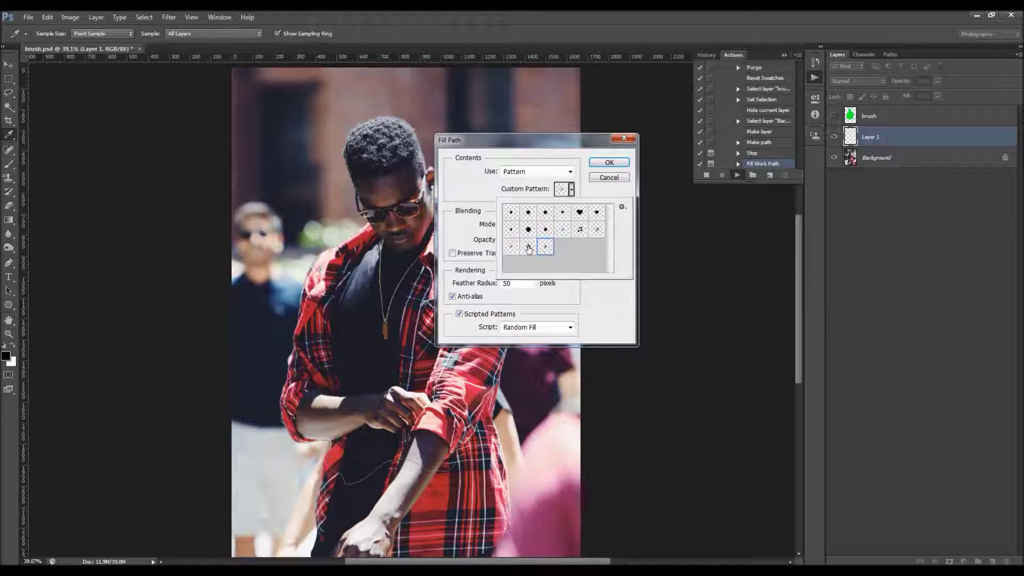
pyautogui.click(511, 213)
pyautogui.click(494, 198)
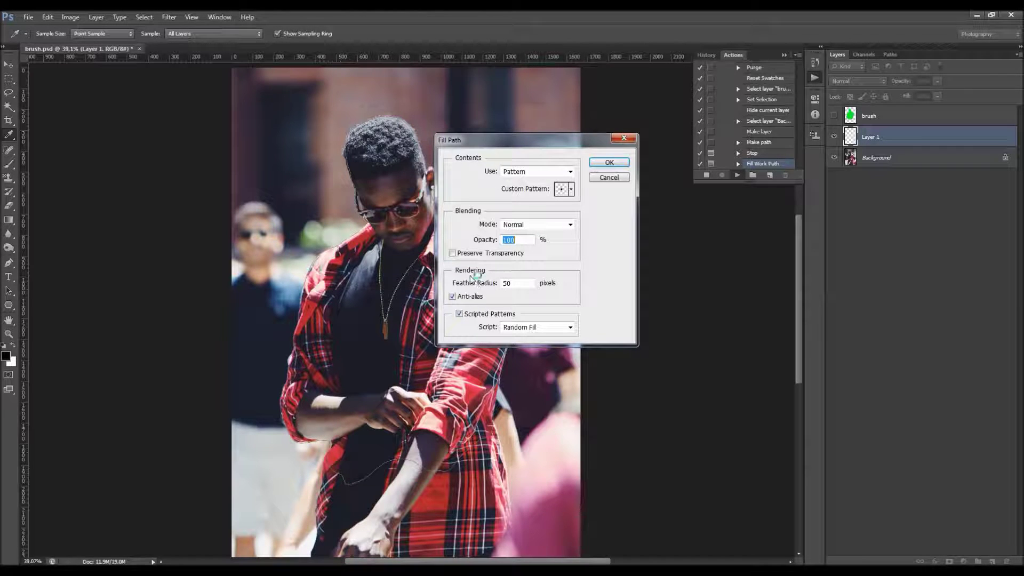
# Fill the path with a 50-pixel feather radius and Scripted Patterns enabled, using the Random Fill script
pyautogui.doubleClick(516, 281)
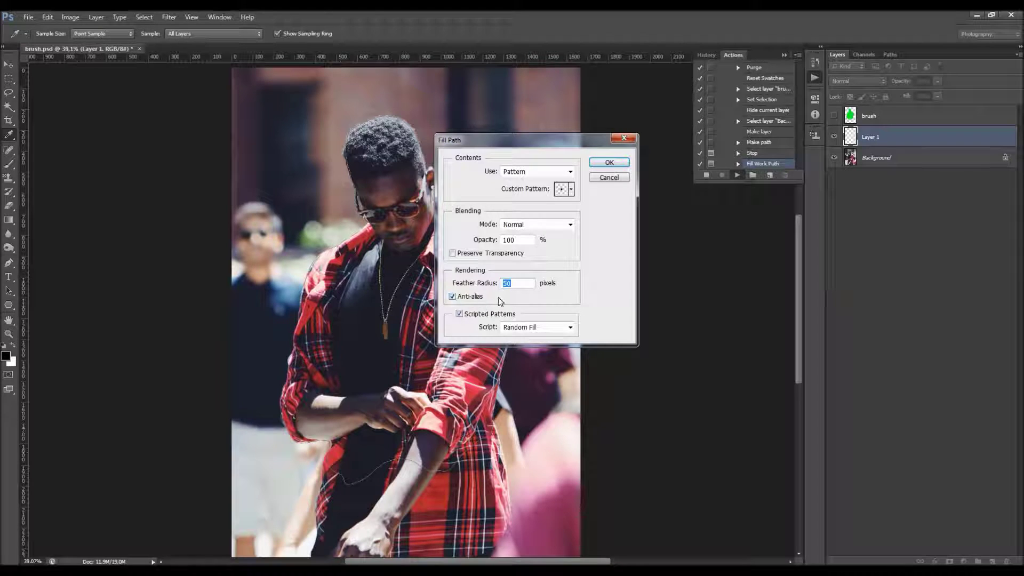
pyautogui.click(460, 314)
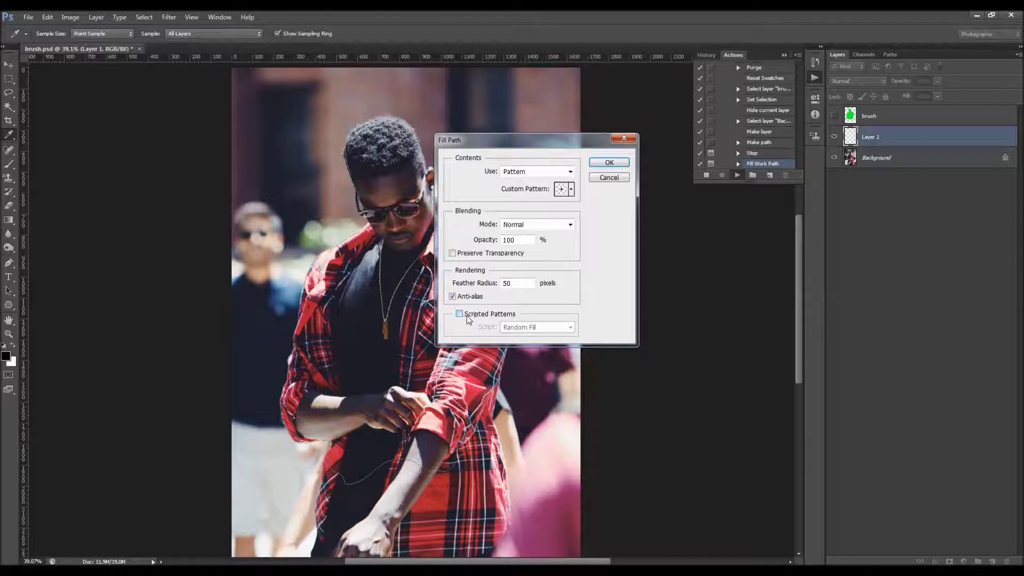
pyautogui.click(460, 314)
pyautogui.click(523, 327)
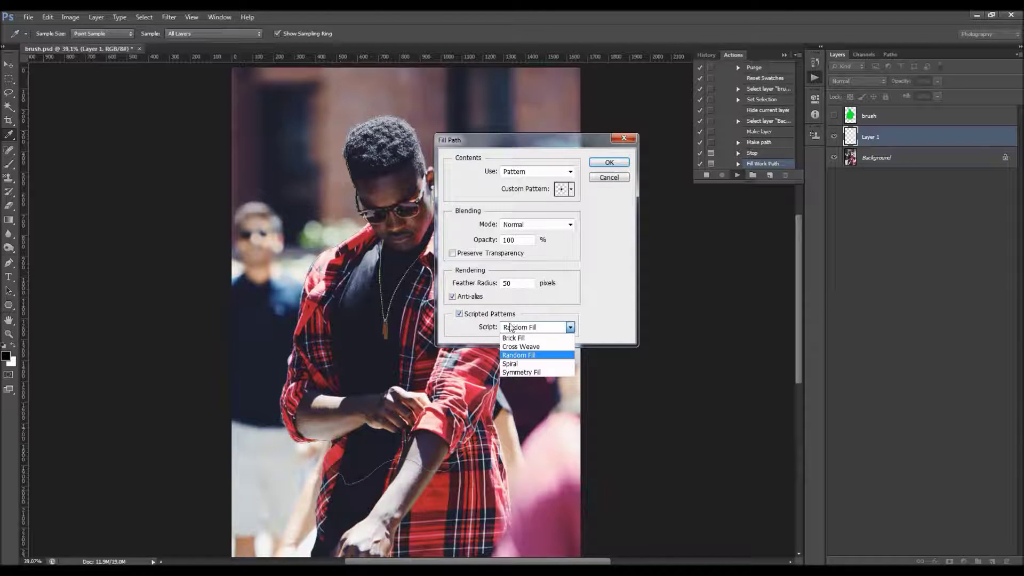
pyautogui.click(518, 355)
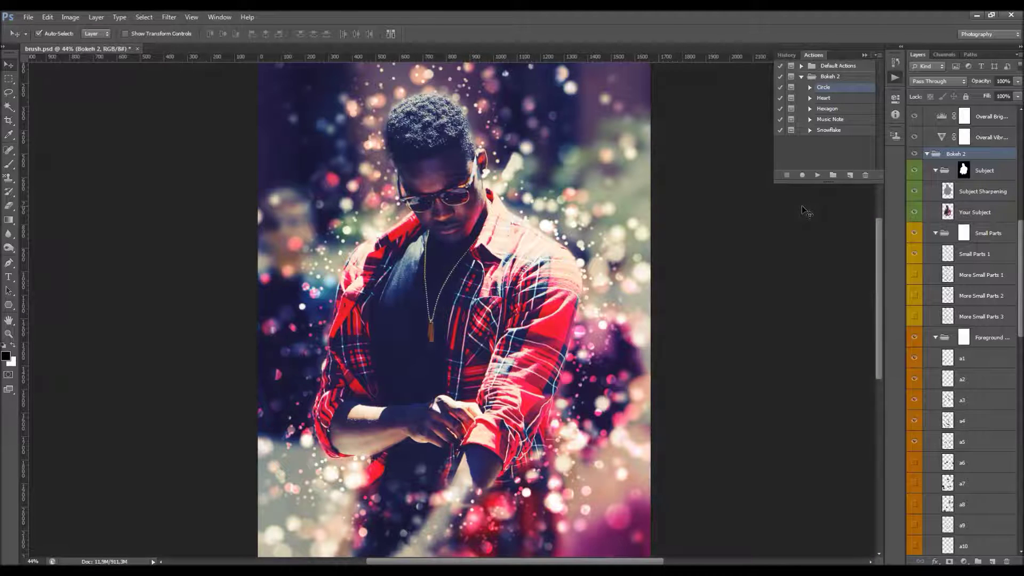
# Collapse the actions list and examine the layer groups and adjustment layers of the finished bokeh effect
pyautogui.click(865, 55)
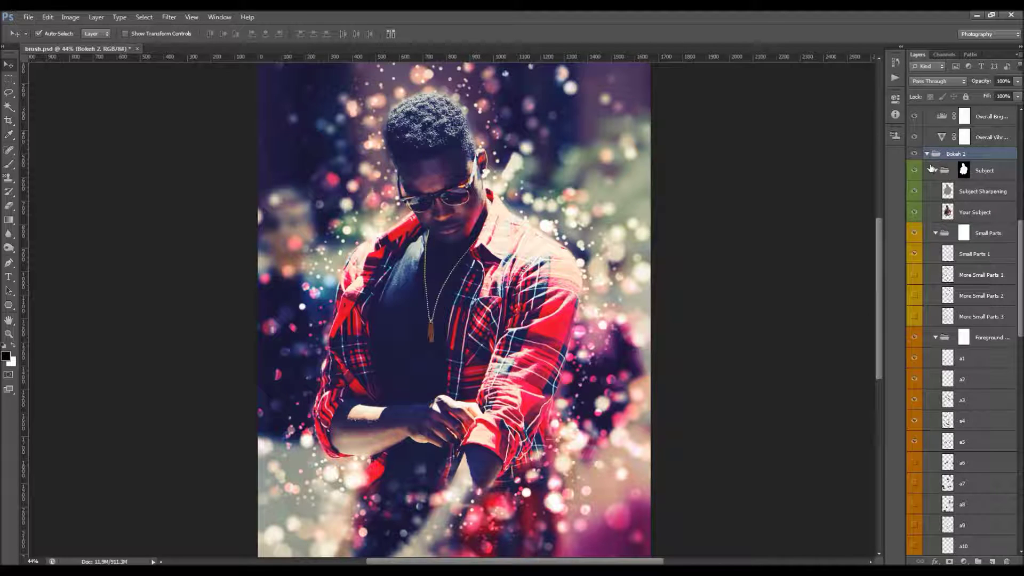
pyautogui.scroll(5, 998, 155)
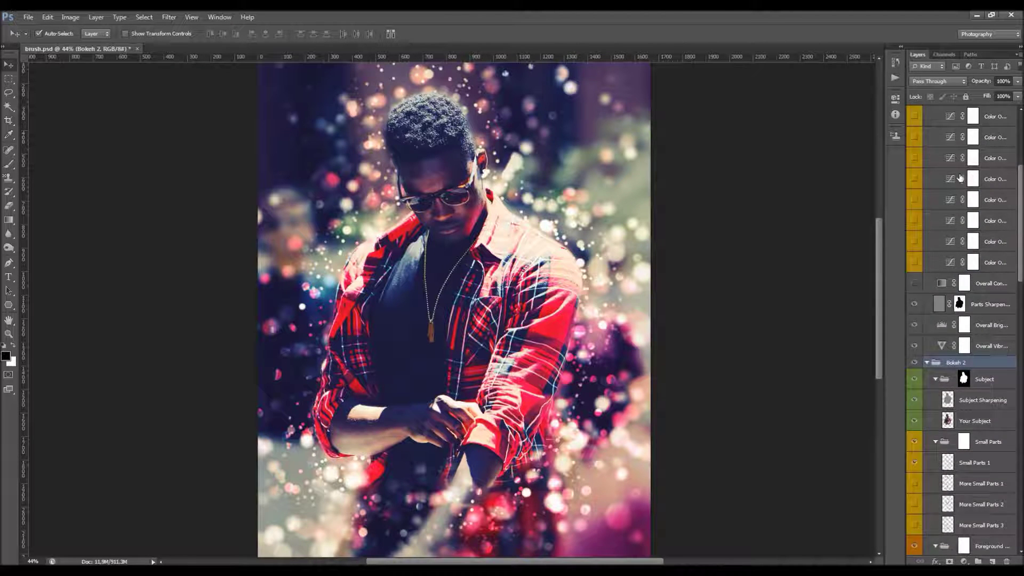
pyautogui.scroll(-10, 997, 155)
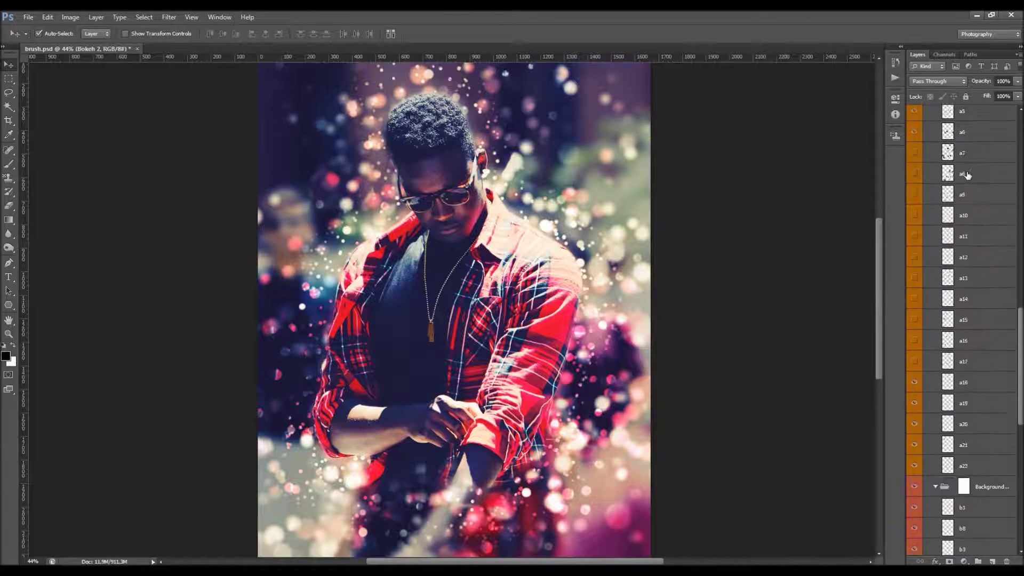
pyautogui.scroll(10, 963, 179)
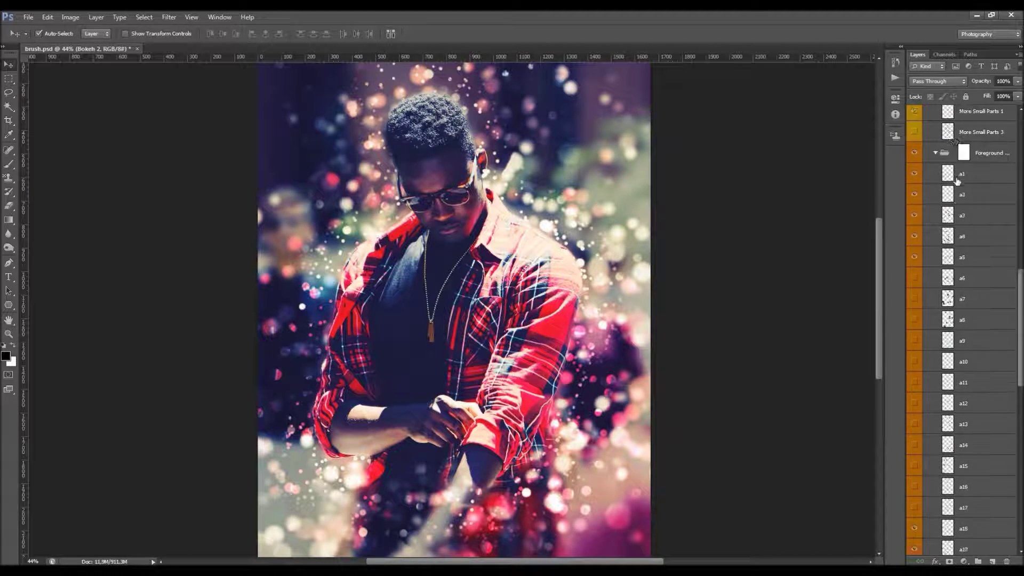
# Collapse the Bokeh 2 and Adjustments layer groups
pyautogui.scroll(5, 955, 183)
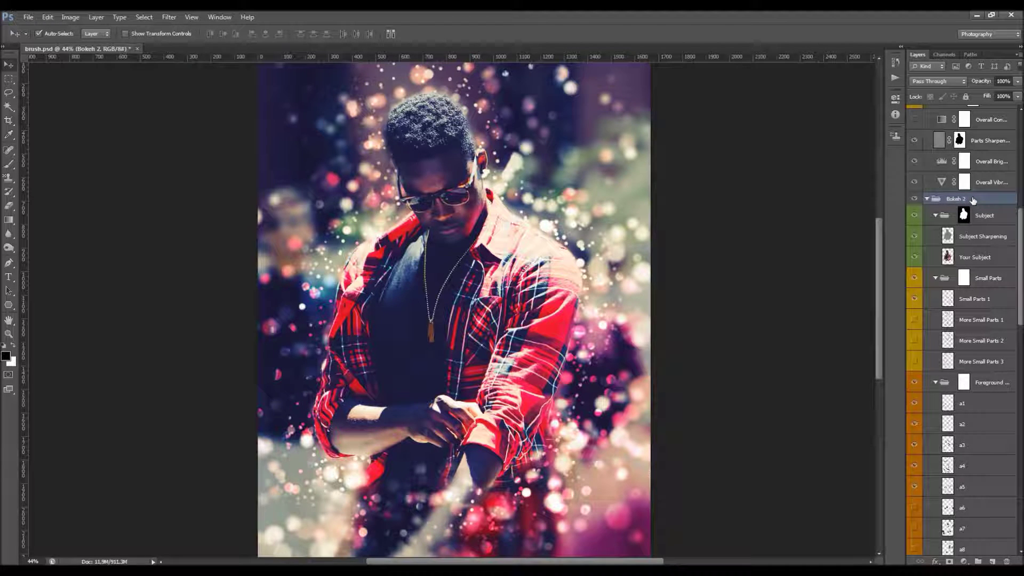
pyautogui.click(927, 200)
pyautogui.click(927, 145)
pyautogui.click(927, 144)
pyautogui.click(927, 144)
pyautogui.click(927, 145)
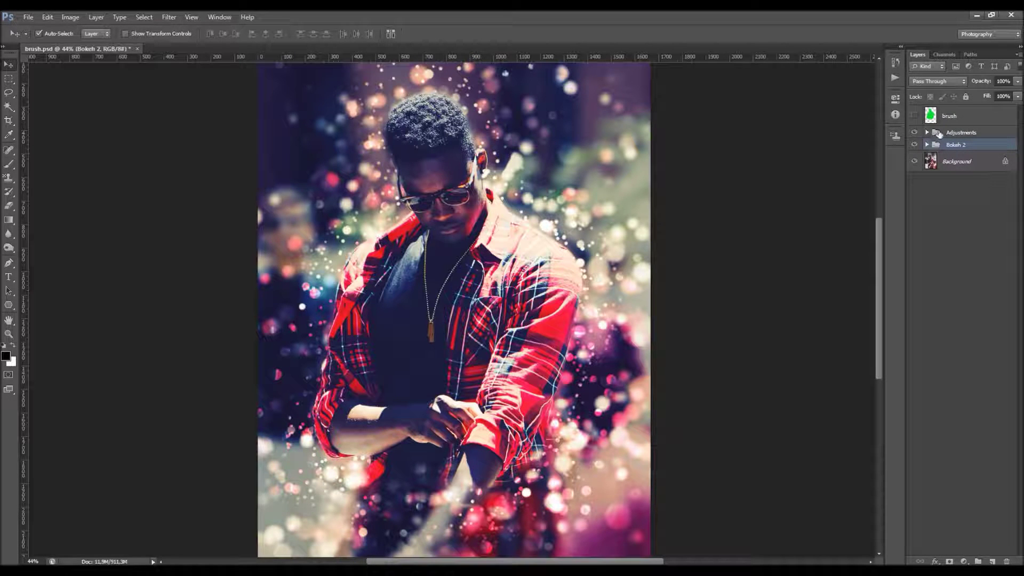
# Select the brush layer, check the photo with the layer shown and hidden, and display the actions list
pyautogui.click(950, 119)
pyautogui.click(914, 116)
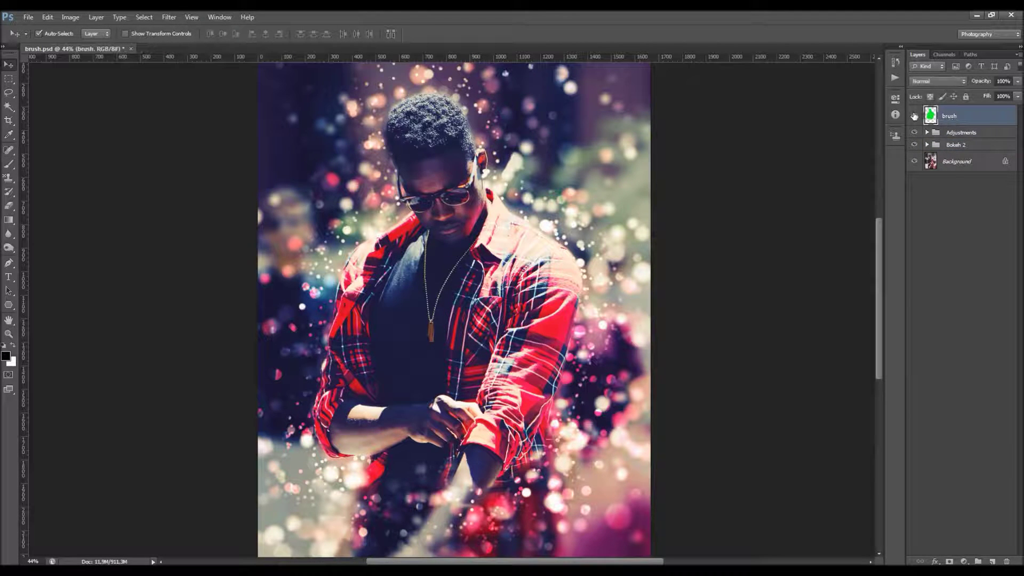
pyautogui.click(914, 116)
pyautogui.click(896, 78)
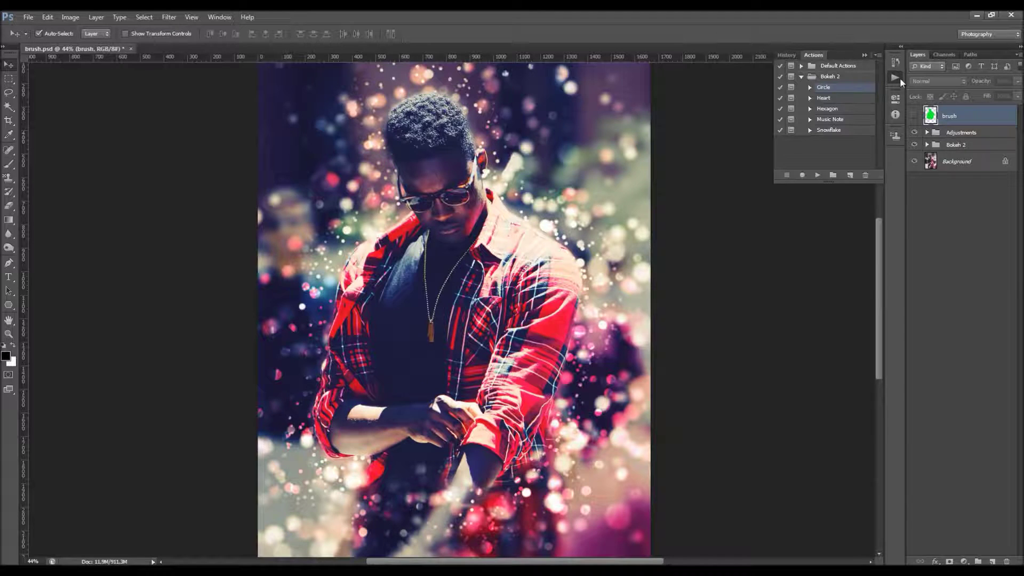
# Delete the Adjustments and Bokeh 2 layer groups together
pyautogui.click(966, 133)
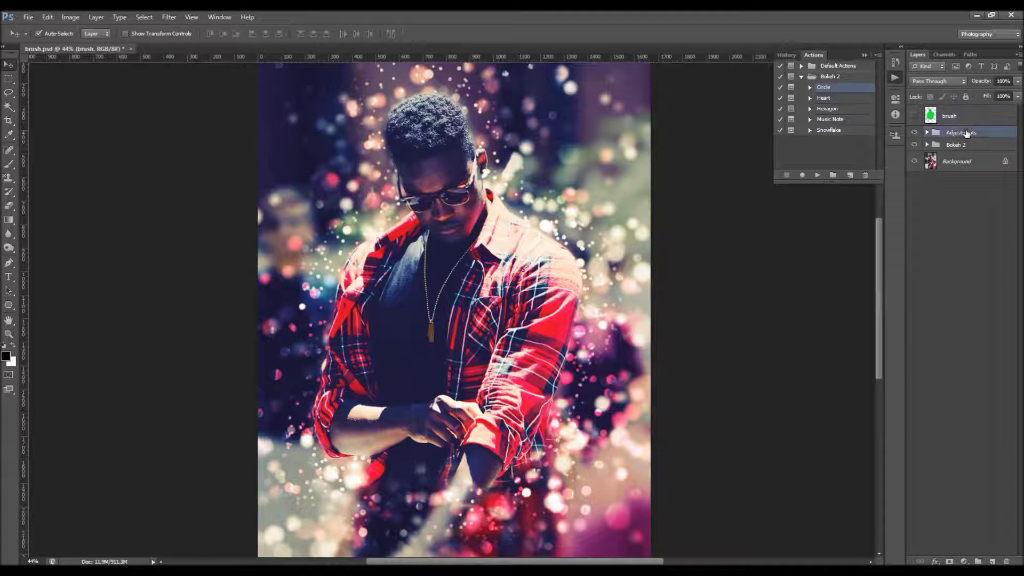
pyautogui.keyDown('shift'); pyautogui.click(957, 147); pyautogui.keyUp('shift')
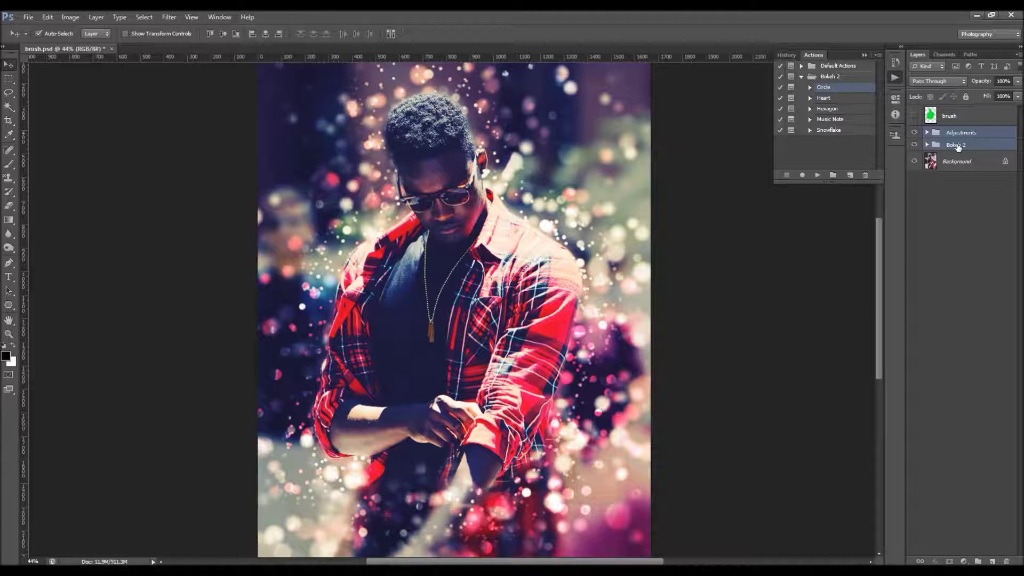
pyautogui.rightClick(958, 146)
pyautogui.click(960, 174)
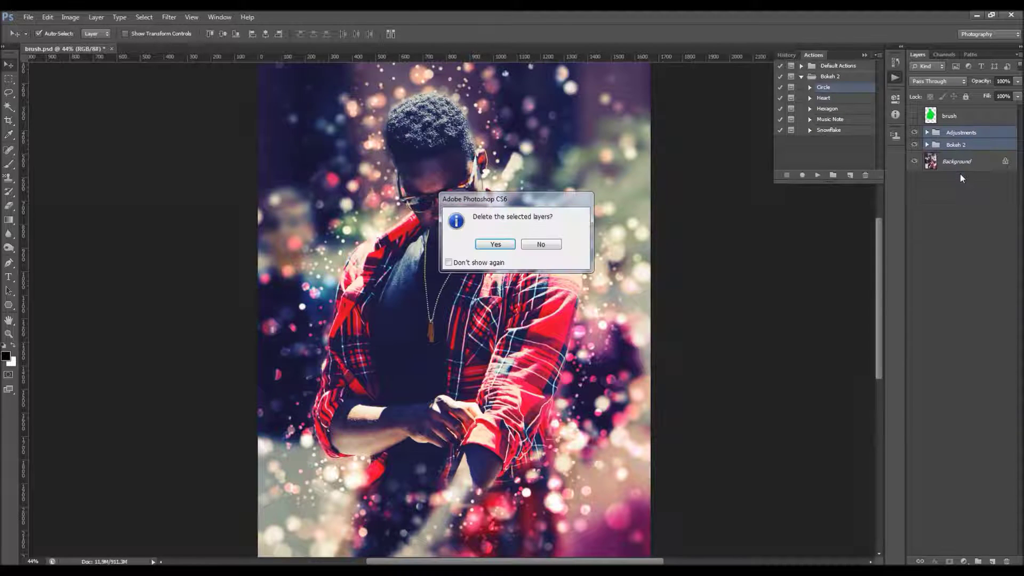
pyautogui.click(495, 244)
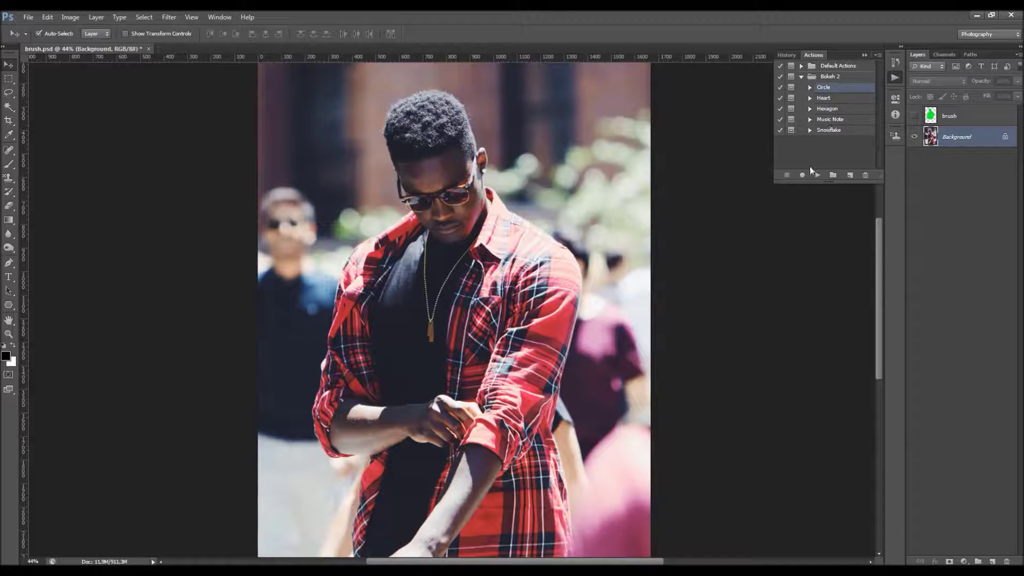
pyautogui.moveTo(831, 119); pyautogui.dragTo(836, 92)
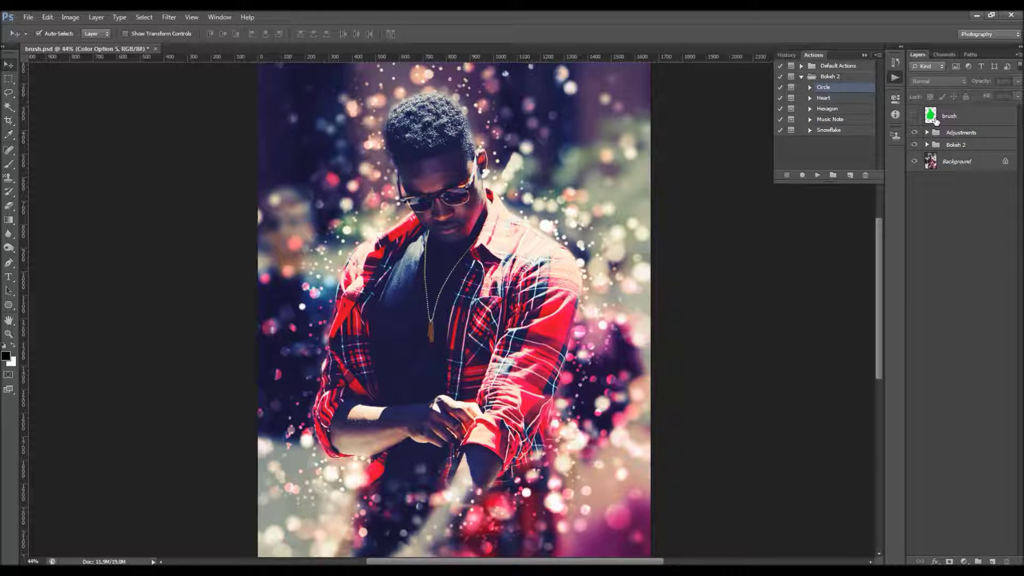
# Select the brush layer, collapse the actions list, and compare the photo with the green painted area shown and hidden
pyautogui.click(932, 116)
pyautogui.click(914, 116)
pyautogui.click(914, 116)
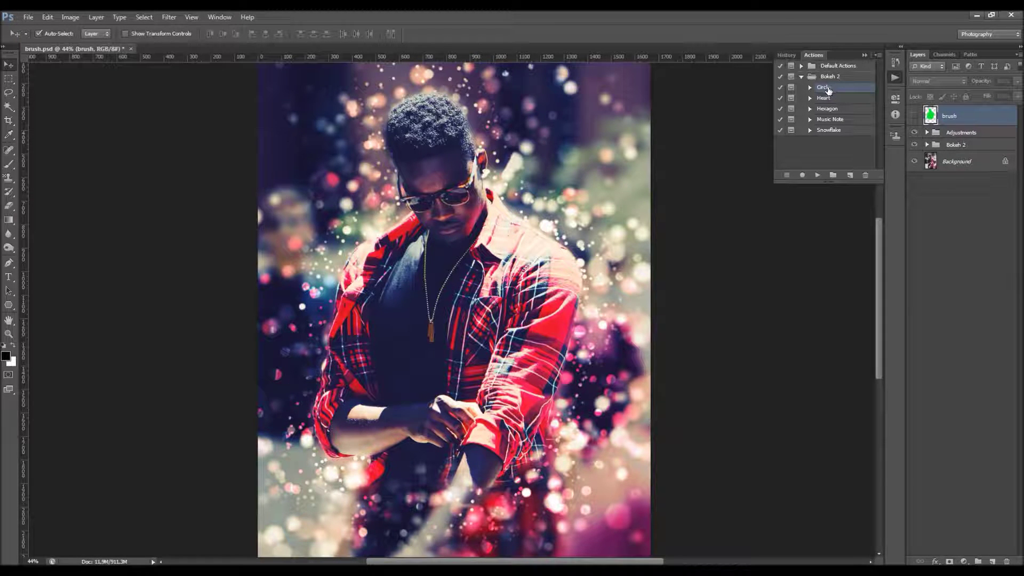
pyautogui.click(818, 175)
pyautogui.click(865, 55)
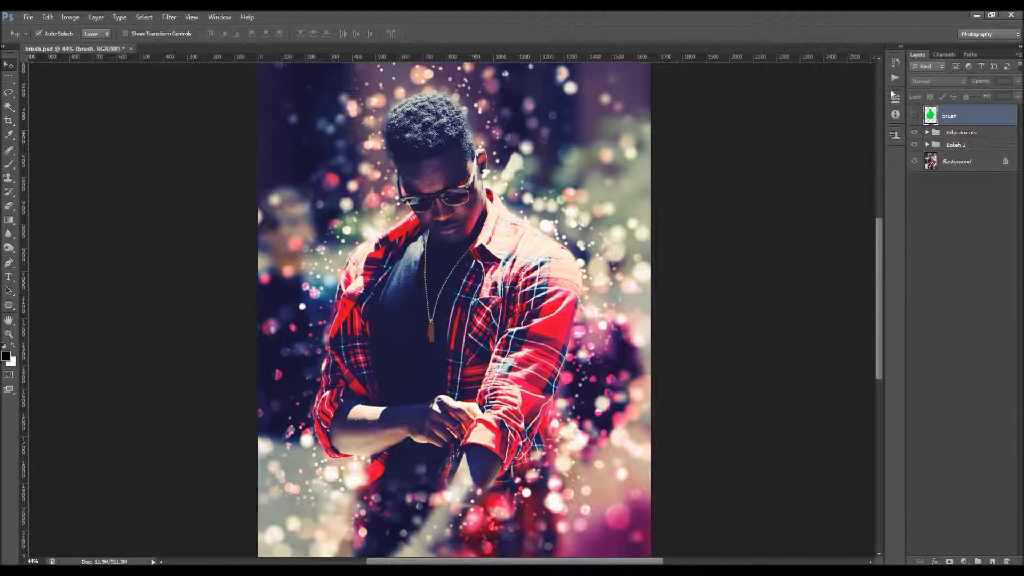
pyautogui.click(915, 116)
pyautogui.click(915, 116)
pyautogui.click(915, 117)
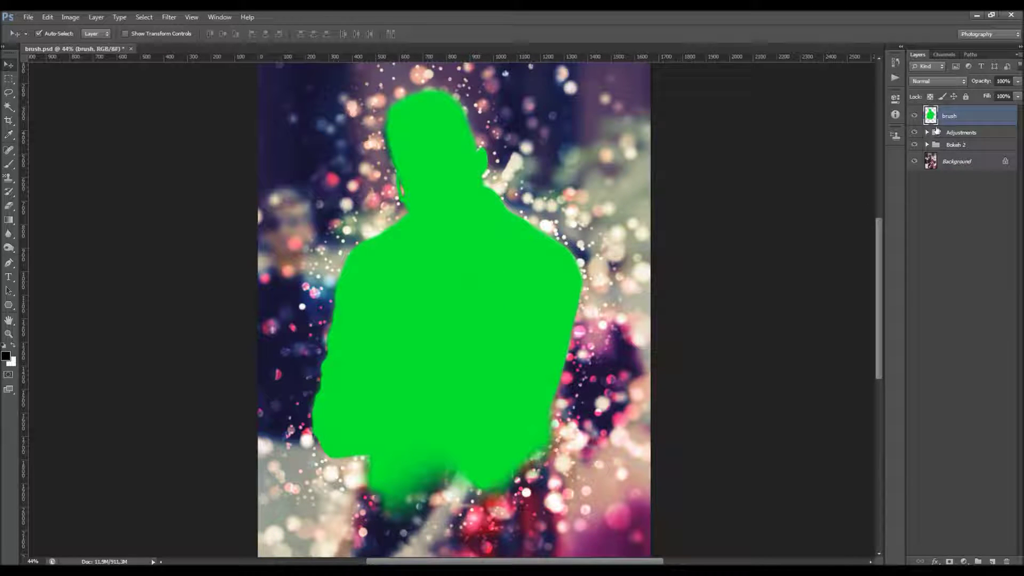
pyautogui.click(915, 116)
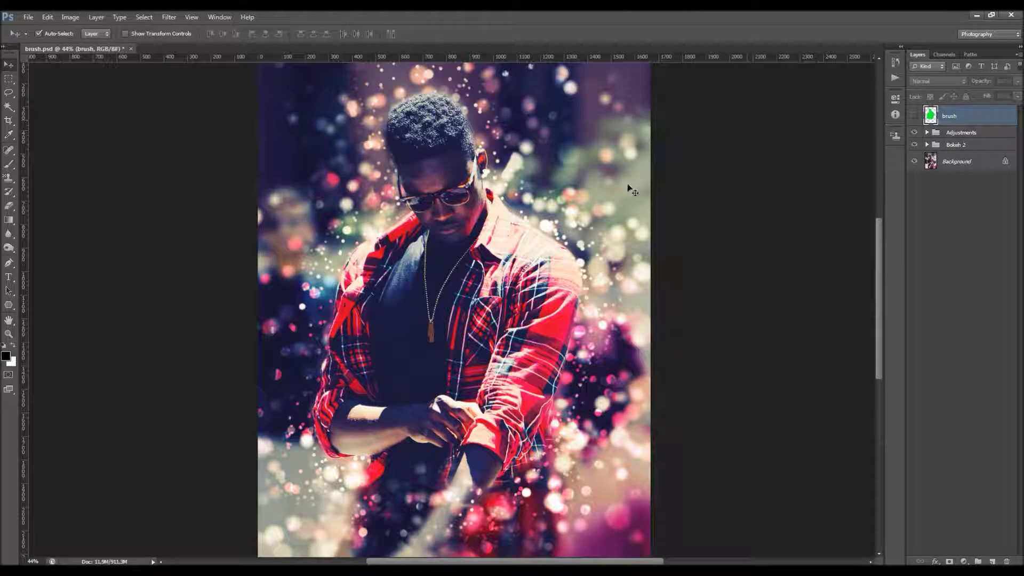
# Compare the photo with the Bokeh 2 group hidden and shown
pyautogui.click(951, 133)
pyautogui.click(915, 145)
pyautogui.click(915, 145)
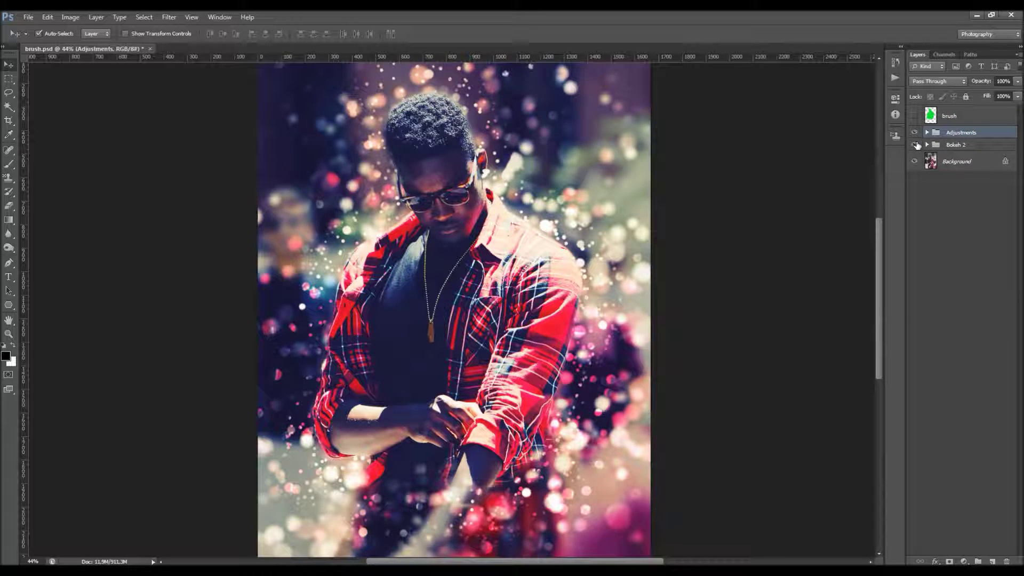
pyautogui.click(916, 145)
pyautogui.click(915, 144)
# Hide the Parts Sharpening layer inside the Adjustments group and collapse the group
pyautogui.click(928, 133)
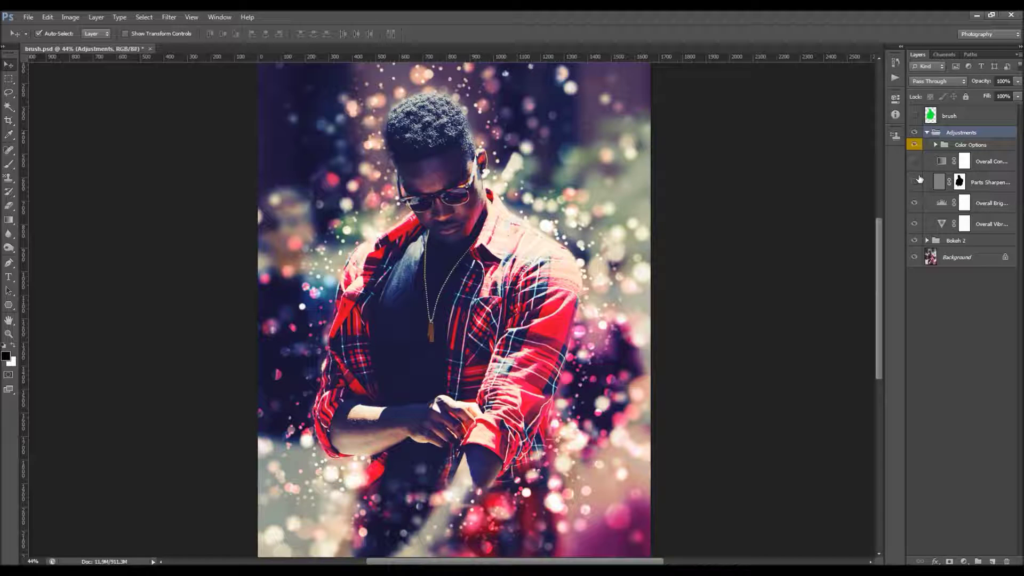
pyautogui.click(955, 182)
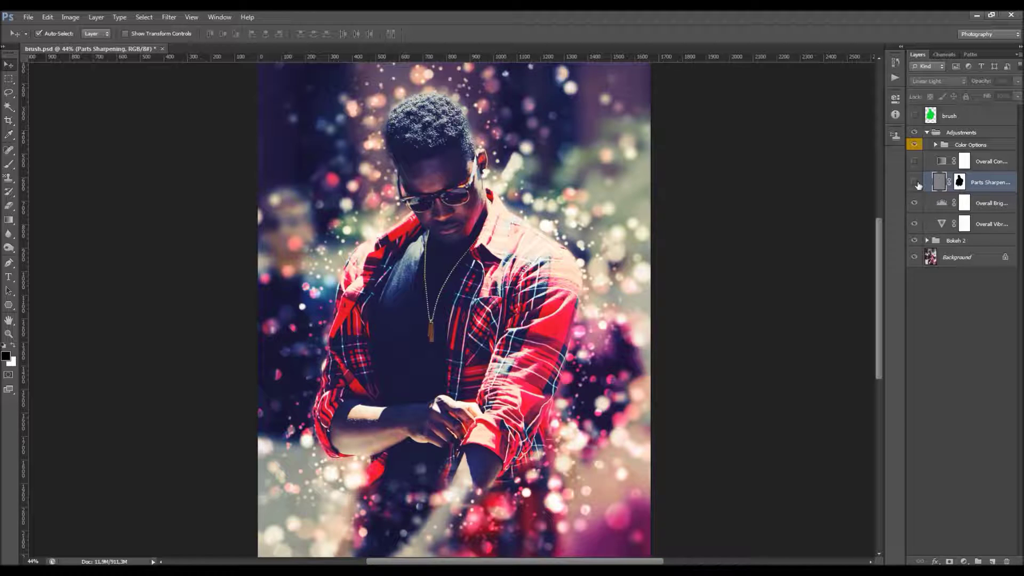
pyautogui.click(928, 133)
# Compare the photo with the Adjustments group hidden and shown, and review the adjustment layers inside it
pyautogui.click(960, 133)
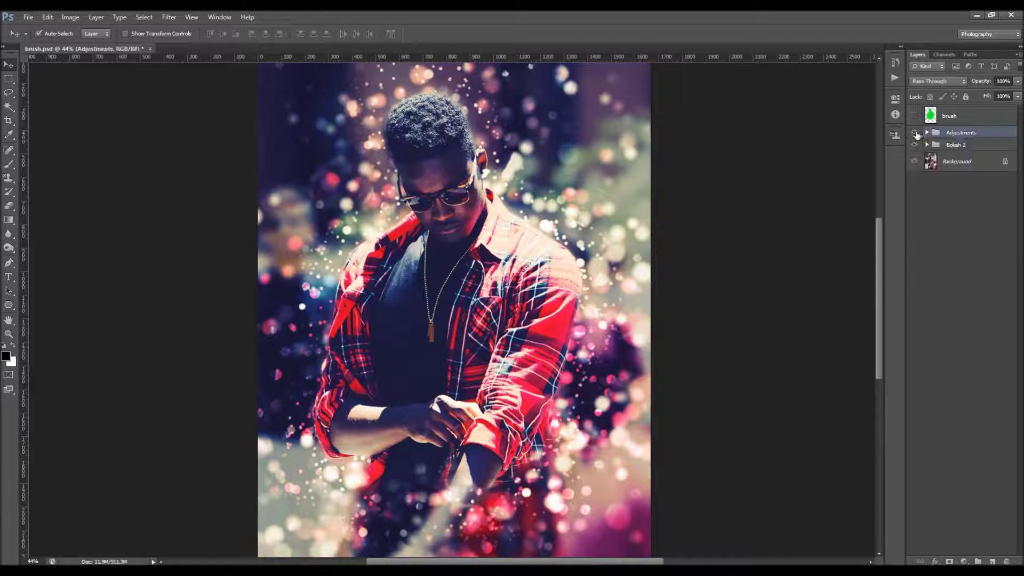
pyautogui.click(915, 132)
pyautogui.click(915, 133)
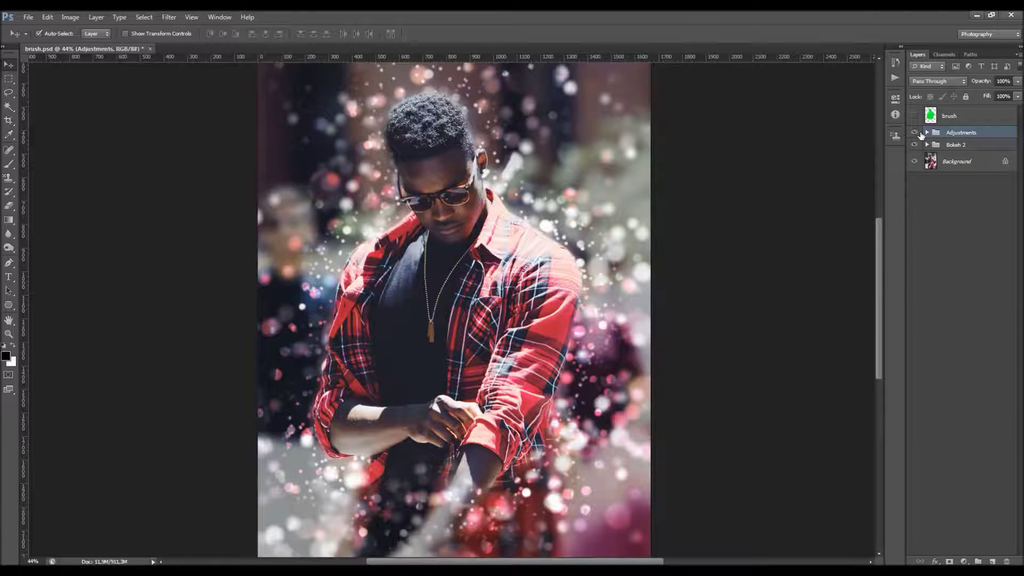
pyautogui.click(927, 133)
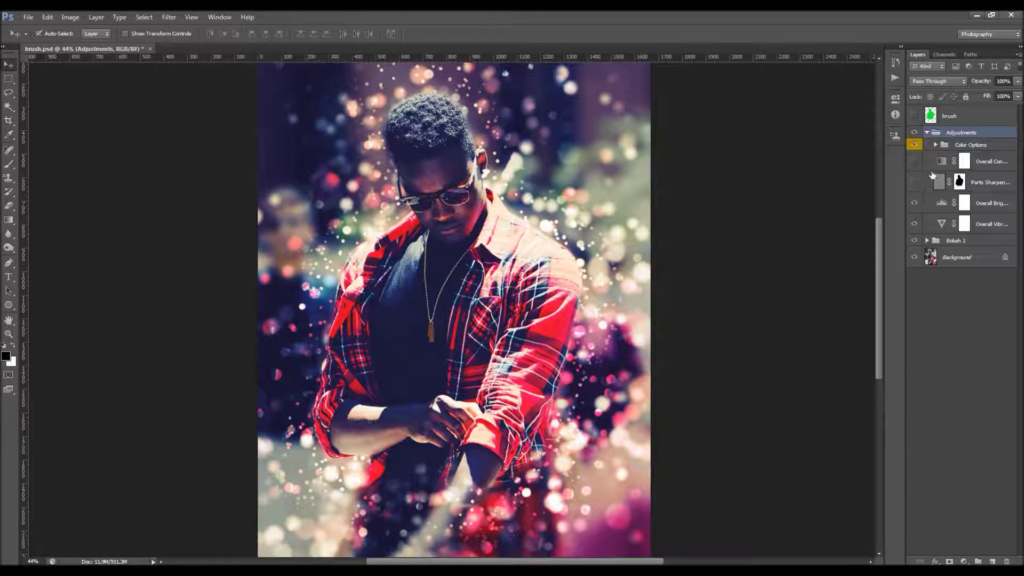
pyautogui.click(927, 133)
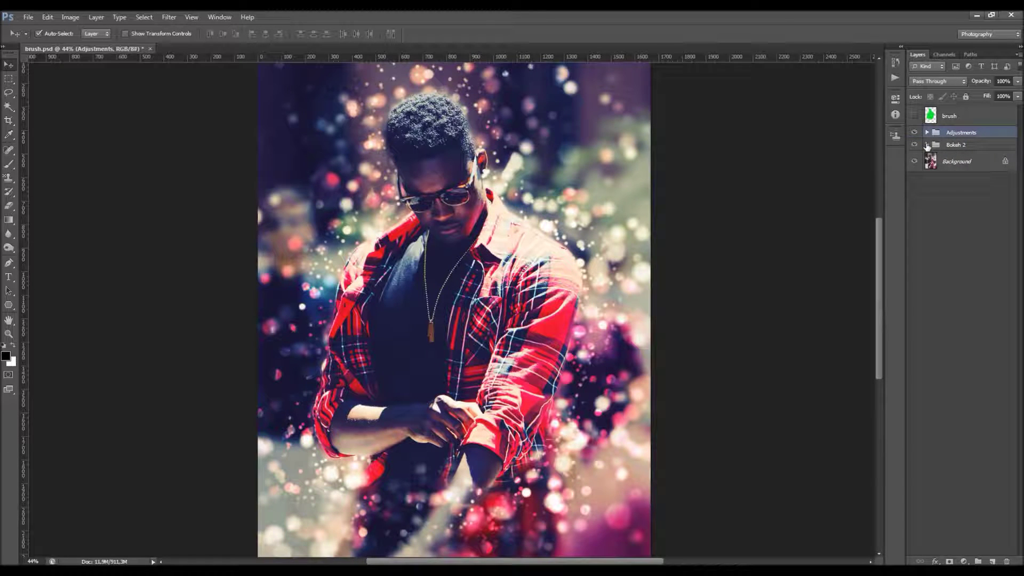
# Expand the Bokeh 2 group, widen the layer list to read full names, and select the Background Blur 1 layer
pyautogui.click(928, 145)
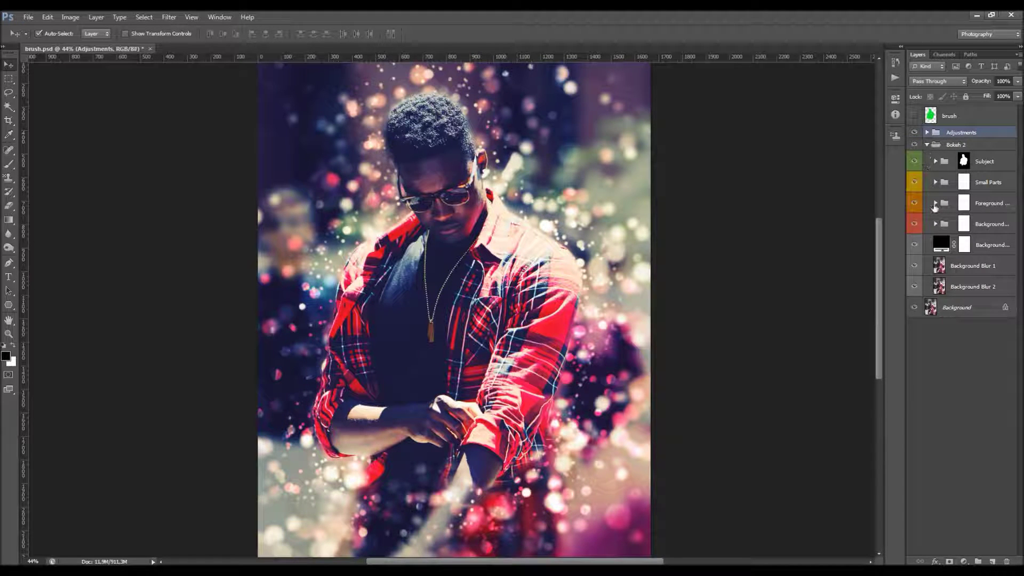
pyautogui.moveTo(905, 180); pyautogui.dragTo(825, 190)
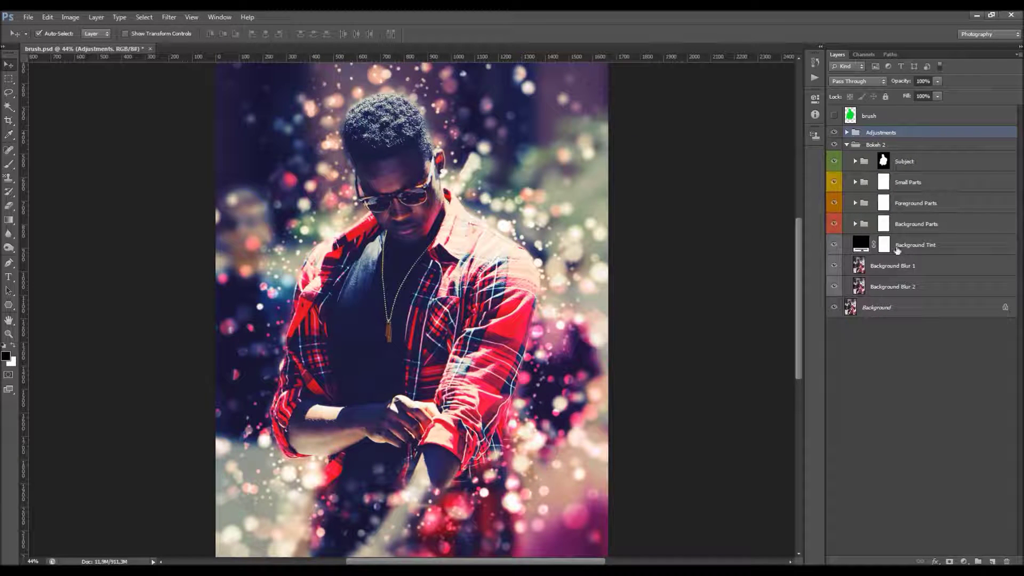
pyautogui.click(910, 272)
pyautogui.click(893, 287)
pyautogui.click(897, 268)
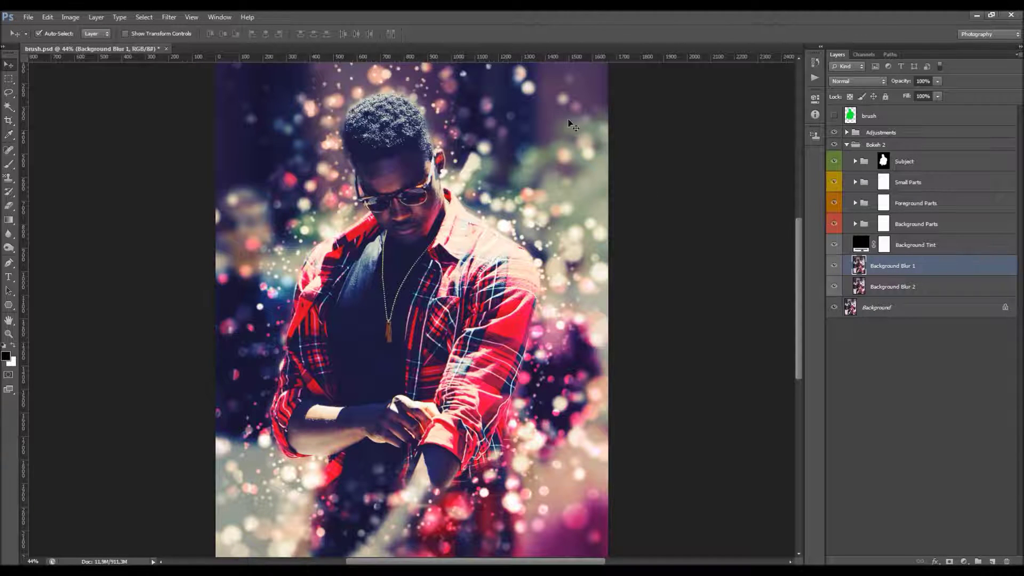
# Hide Background Blur 1, and compare the backdrop with Background Blur 2 hidden and shown
pyautogui.click(833, 267)
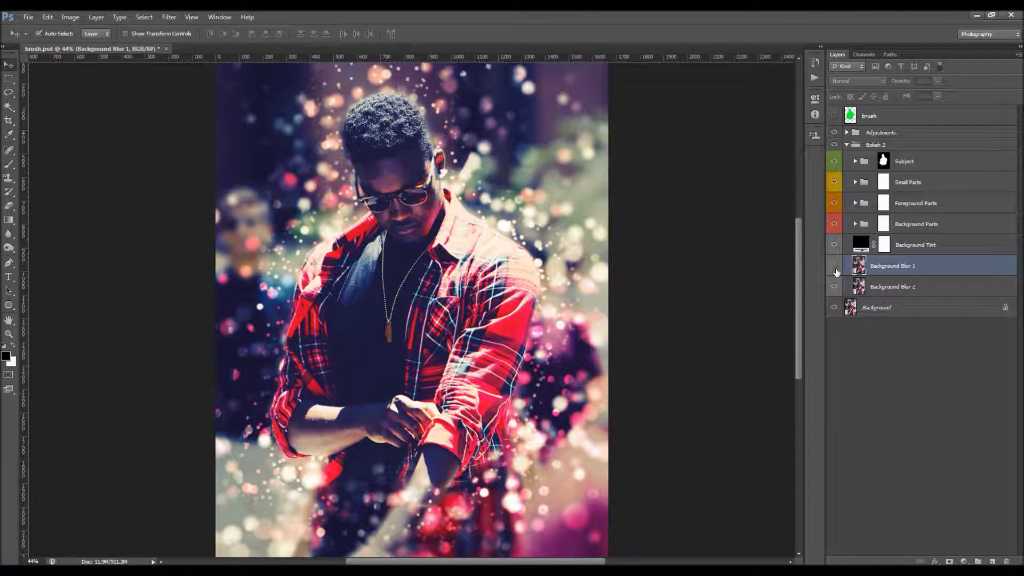
pyautogui.click(862, 286)
pyautogui.click(834, 287)
pyautogui.scroll(-2, 528, 213)
pyautogui.scroll(3, 532, 215)
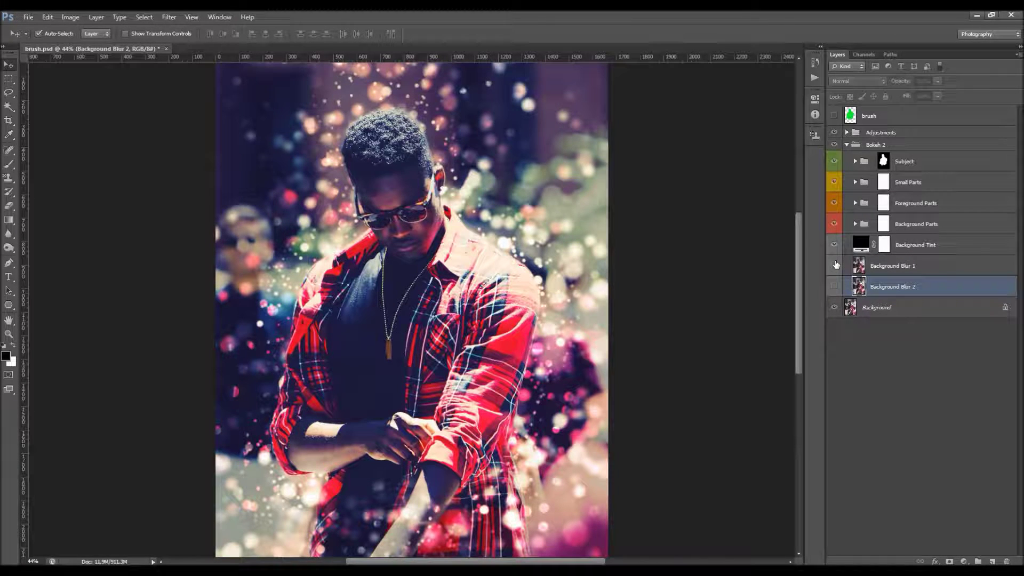
pyautogui.click(834, 288)
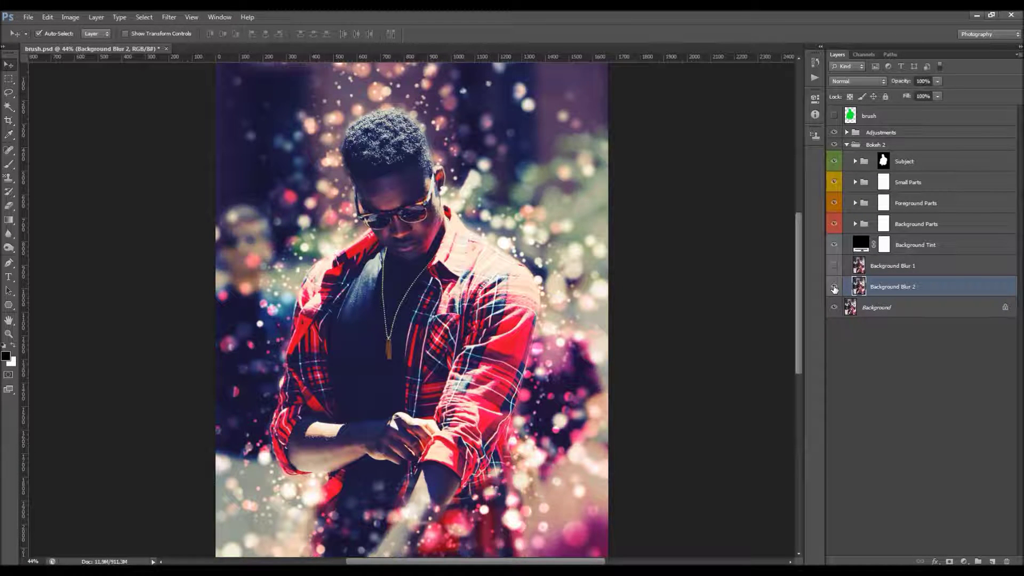
# Try a lower opacity on the Background Blur 2 layer and raise it again
pyautogui.moveTo(903, 85); pyautogui.dragTo(919, 132)
pyautogui.click(937, 82)
pyautogui.moveTo(891, 90); pyautogui.dragTo(939, 91)
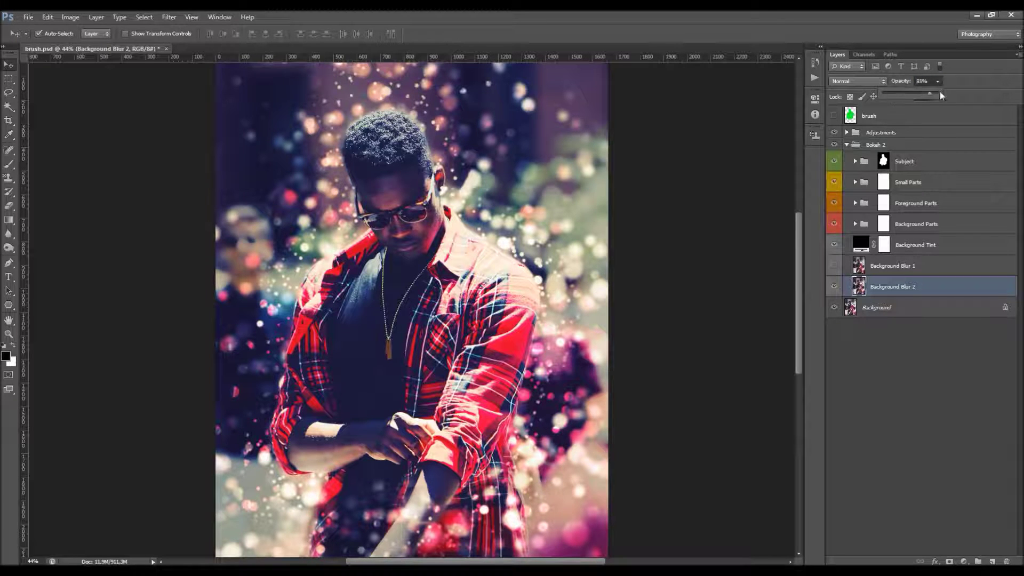
# Select the Background Blur 1 layer and make it visible again
pyautogui.click(900, 264)
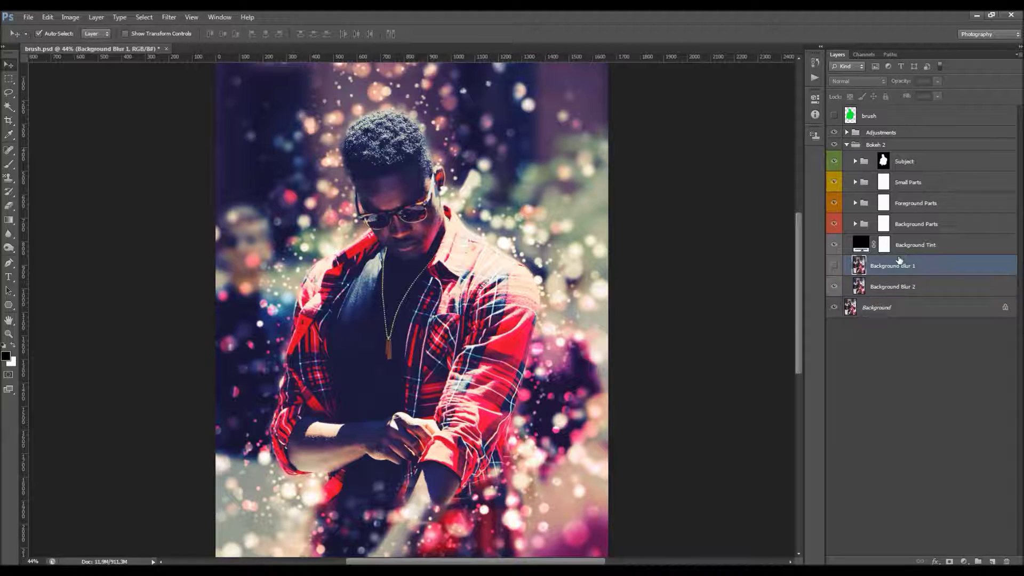
pyautogui.click(834, 266)
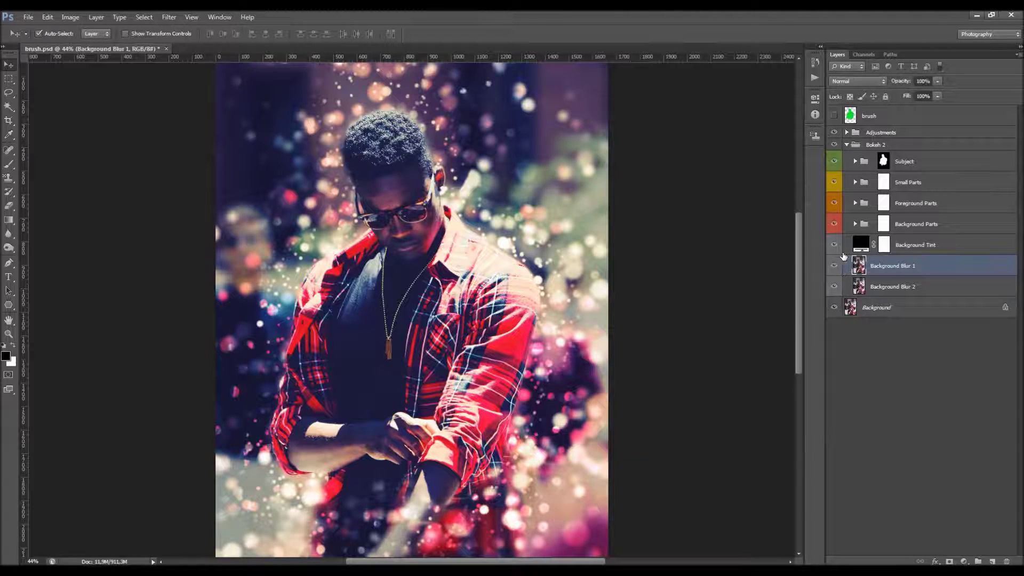
pyautogui.click(922, 82)
# Select the Background Tint layer and compare the whole photo with the tint hidden and shown
pyautogui.click(921, 247)
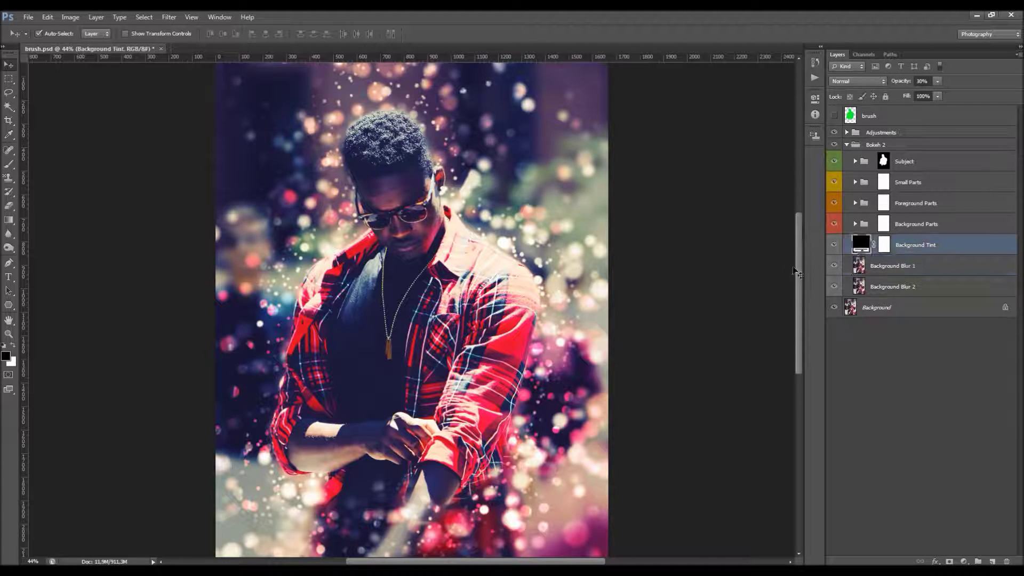
pyautogui.scroll(-2, 651, 240)
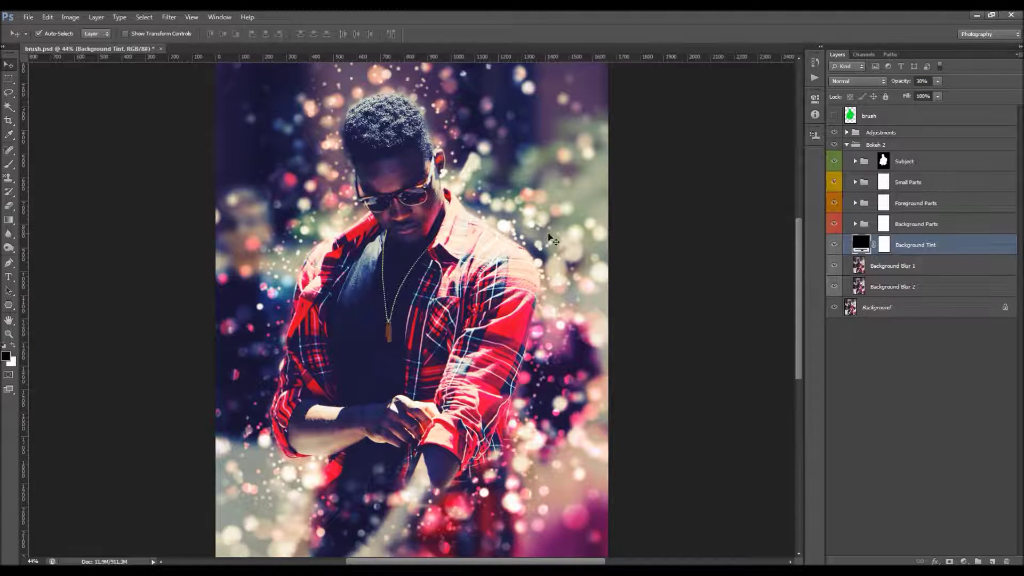
pyautogui.click(835, 244)
pyautogui.click(834, 245)
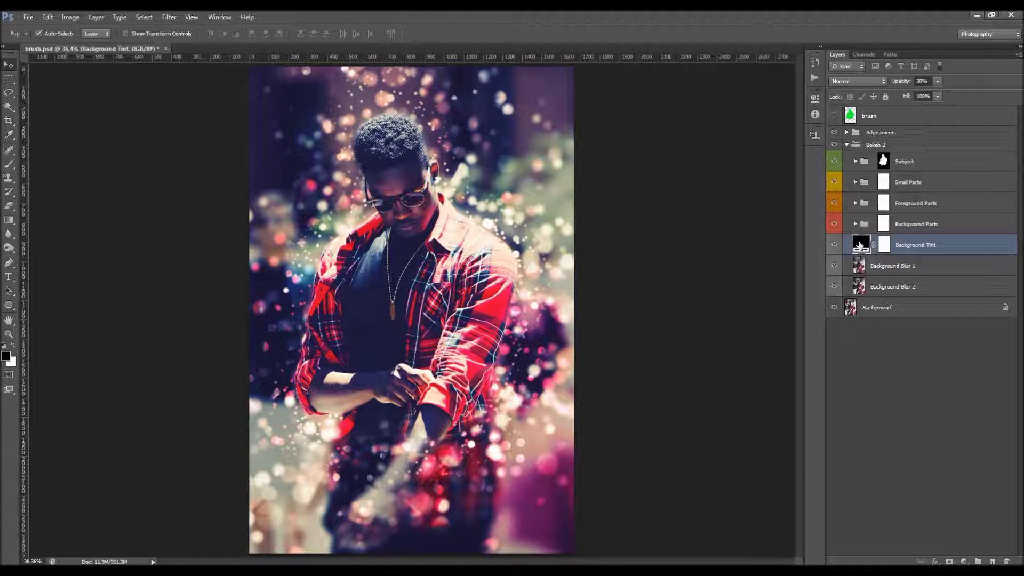
pyautogui.click(835, 246)
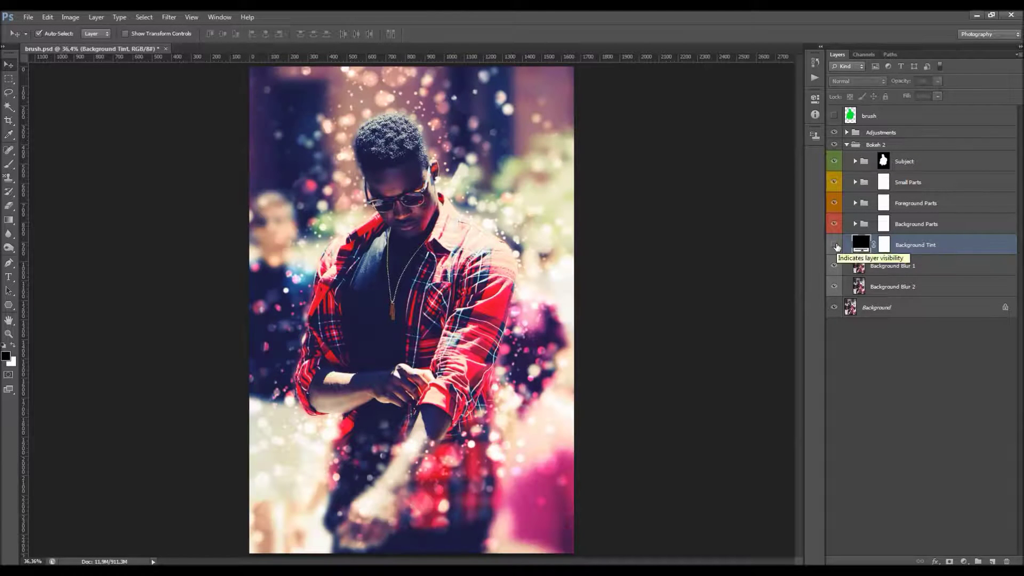
pyautogui.click(836, 246)
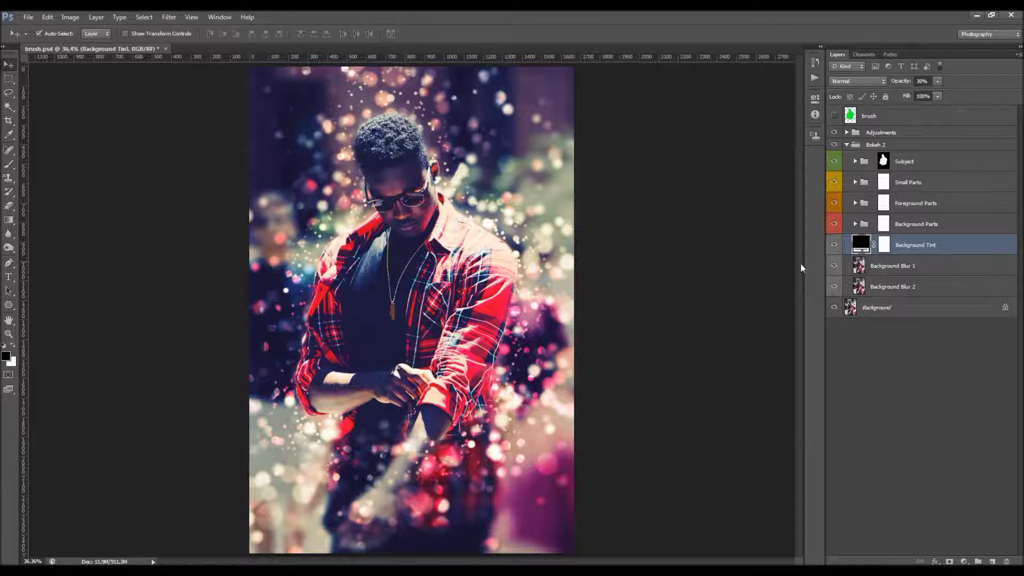
# Try a dark purple, #512348, as the colour of the Background Tint layer
pyautogui.doubleClick(862, 244)
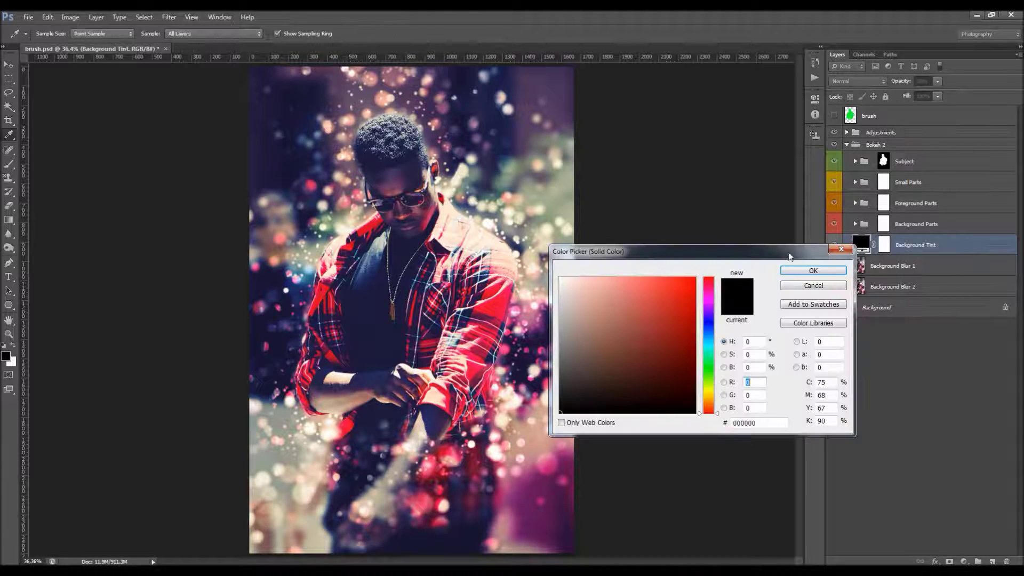
pyautogui.click(638, 370)
pyautogui.moveTo(710, 383)
pyautogui.mouseDown()
pyautogui.moveTo(710, 397)
pyautogui.moveTo(710, 298)
pyautogui.mouseUp()
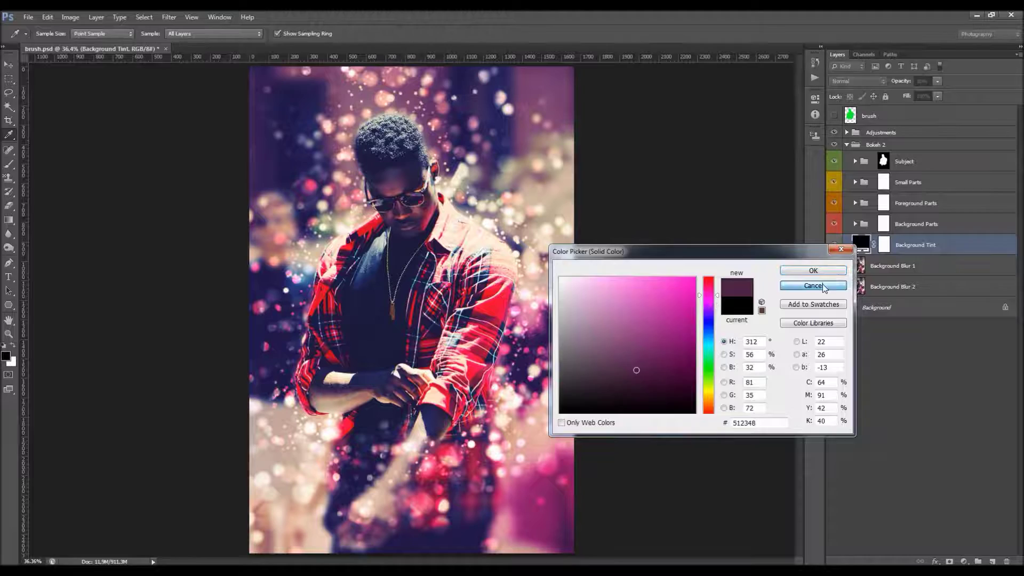
pyautogui.click(811, 270)
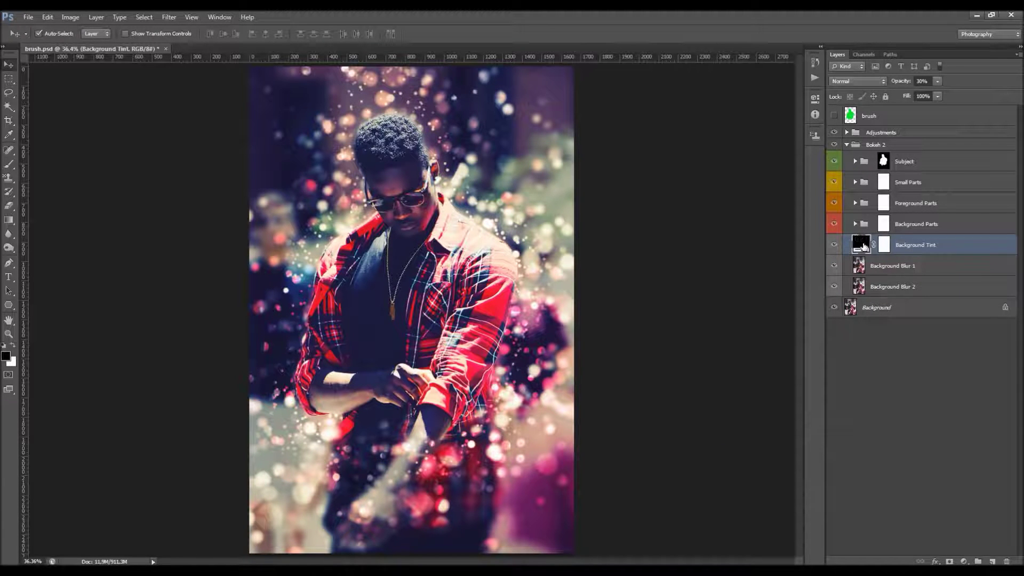
# Hide the Background Blur 1 layer and try adjusting the opacity of Background Tint
pyautogui.click(834, 266)
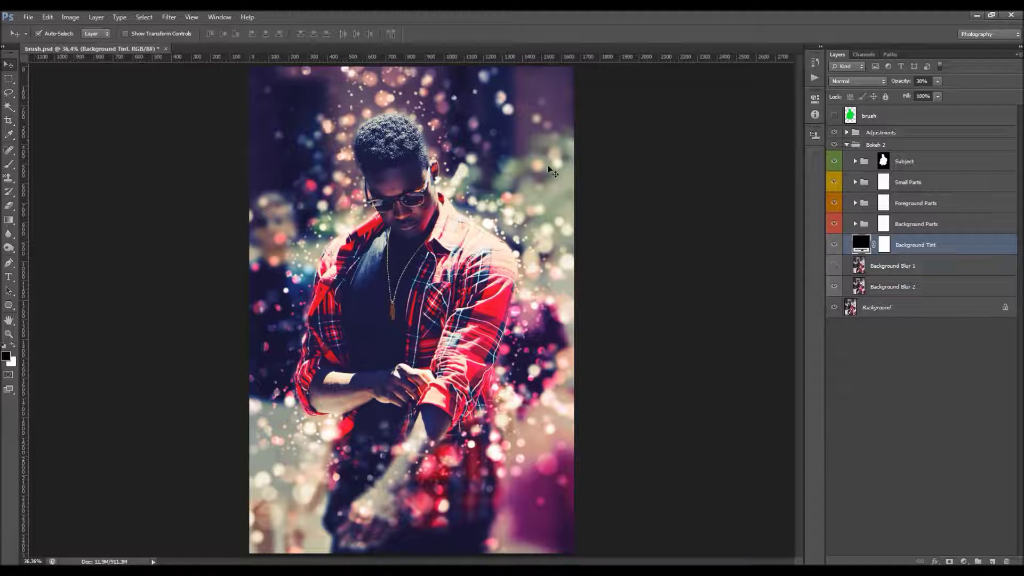
pyautogui.moveTo(901, 83); pyautogui.dragTo(904, 88)
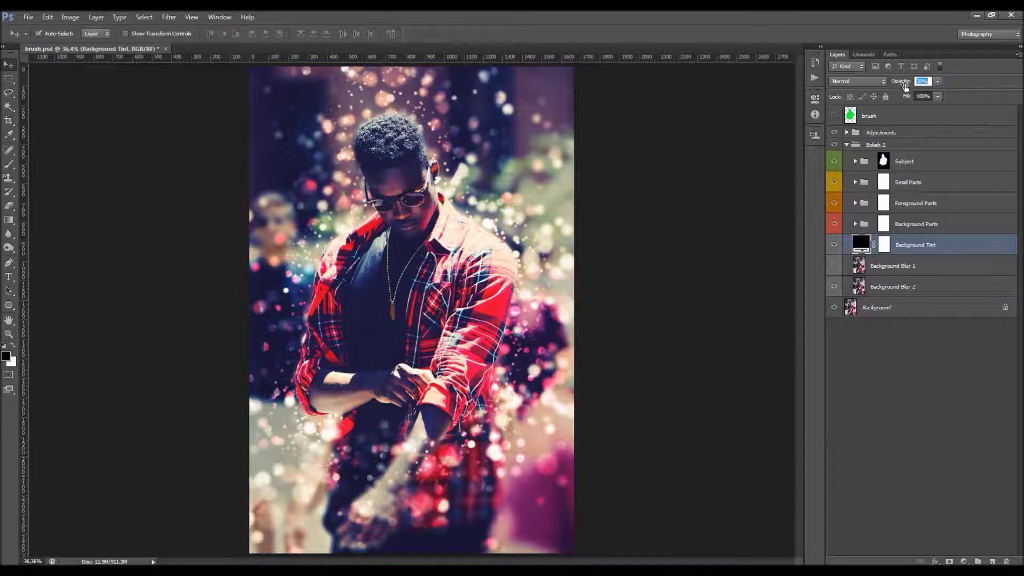
pyautogui.click(836, 245)
# Expand the Background Parts group and look through its layers from b1 to b9
pyautogui.click(884, 224)
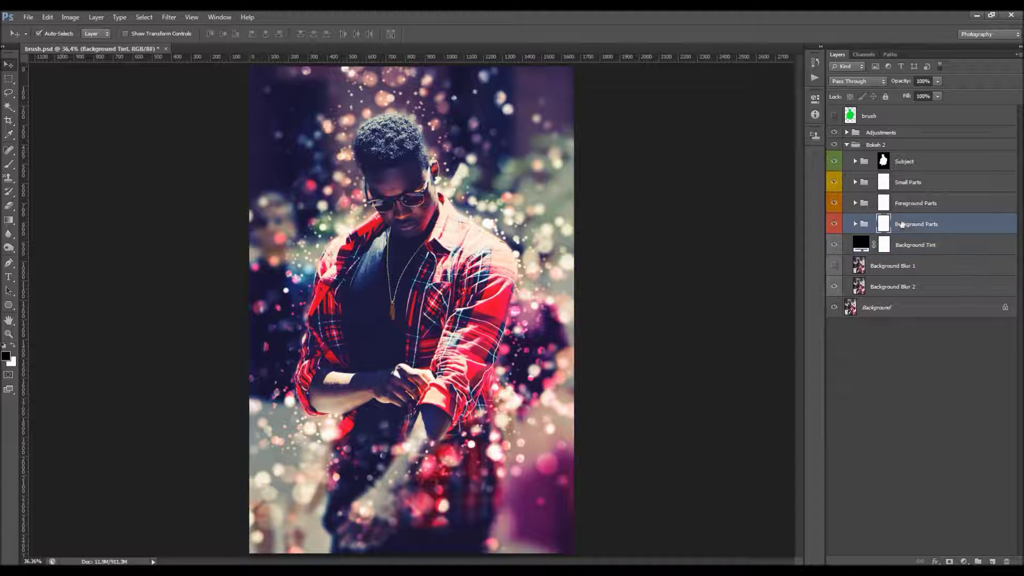
pyautogui.click(855, 224)
pyautogui.click(856, 224)
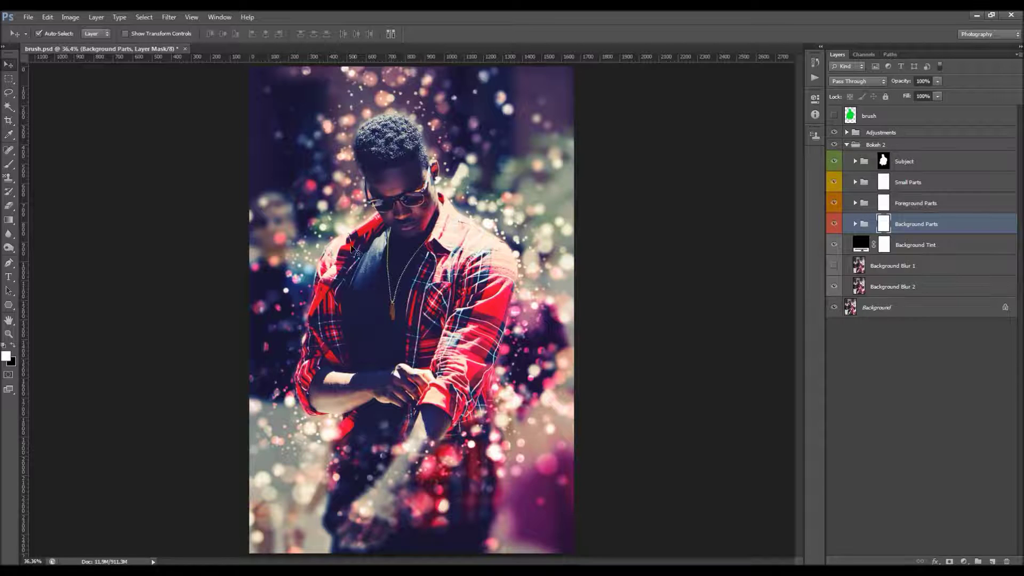
pyautogui.click(856, 224)
pyautogui.click(886, 245)
pyautogui.click(886, 266)
pyautogui.click(887, 286)
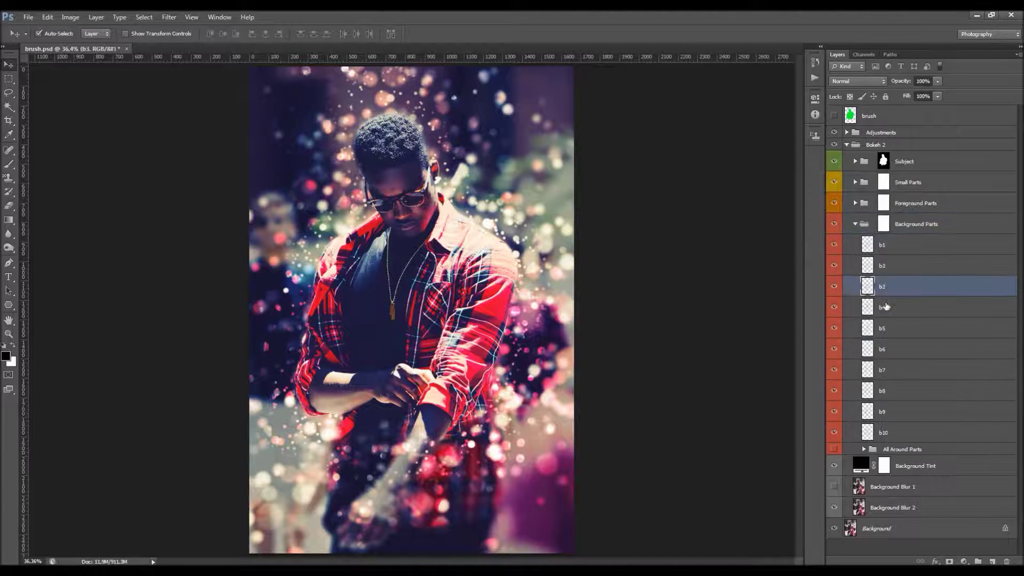
pyautogui.click(886, 308)
pyautogui.click(889, 329)
pyautogui.click(889, 351)
pyautogui.click(892, 371)
pyautogui.click(889, 411)
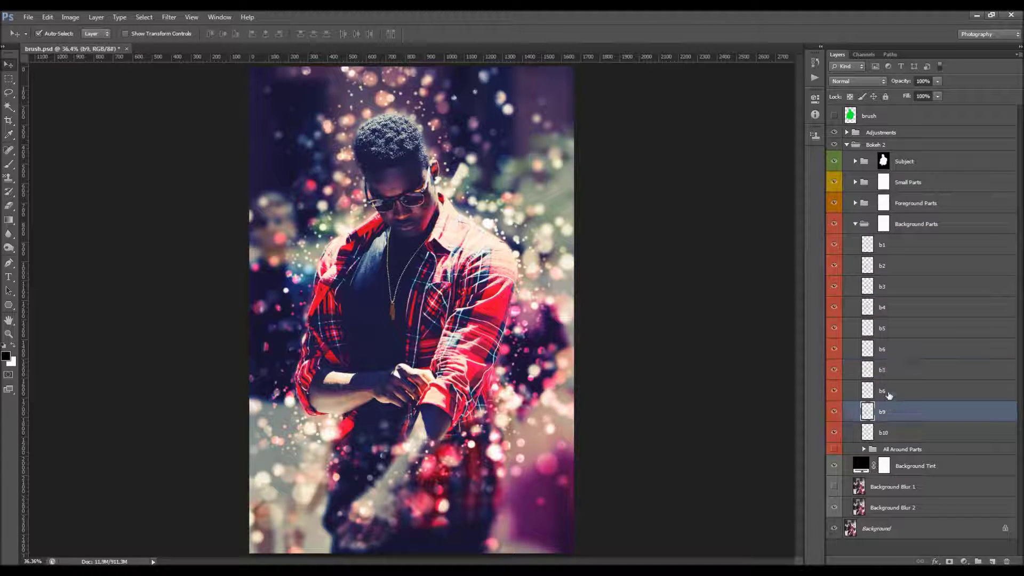
# Hide the Subject, Small Parts and Foreground Parts groups and compare the photo with Background Parts hidden and shown
pyautogui.moveTo(836, 204)
pyautogui.mouseDown()
pyautogui.moveTo(834, 162)
pyautogui.moveTo(833, 224)
pyautogui.mouseUp()
pyautogui.click(833, 224)
pyautogui.click(833, 224)
# Select layer b1, try duplicating it, and turn off Auto-Select for the Move tool
pyautogui.click(887, 253)
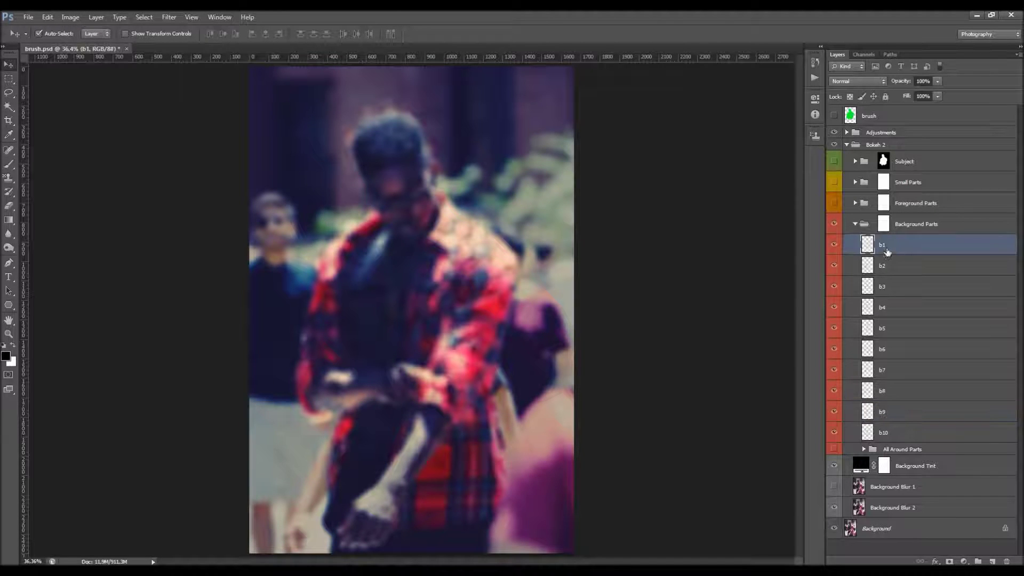
pyautogui.hotkey('ctrl', 'j')
pyautogui.hotkey('ctrl', 'z')
pyautogui.moveTo(500, 306); pyautogui.dragTo(84, 59)
pyautogui.click(62, 36)
# Show the All Around Parts group and look through the Background Parts layers from b2 to b10
pyautogui.click(835, 449)
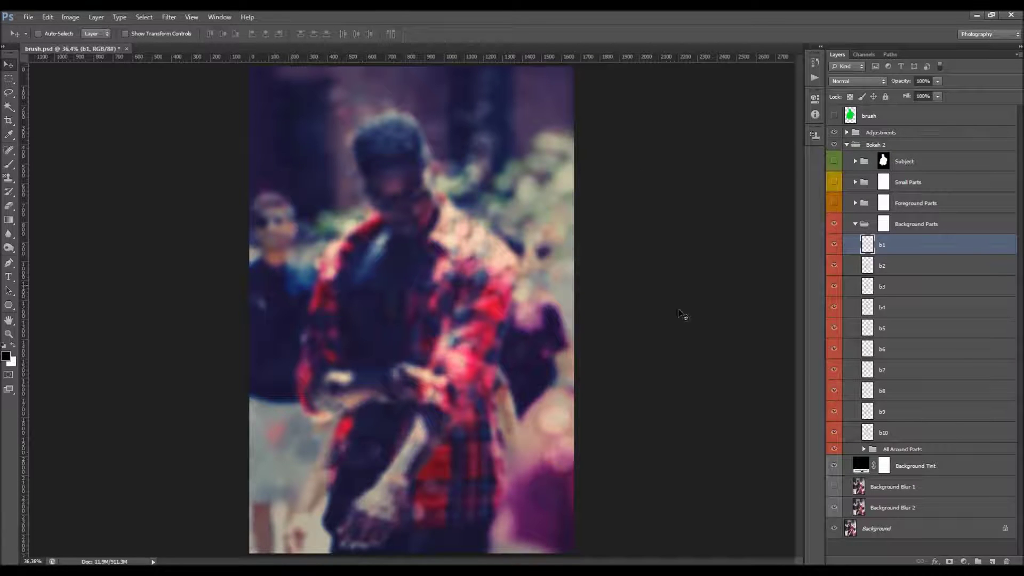
pyautogui.click(895, 267)
pyautogui.click(895, 330)
pyautogui.click(897, 350)
pyautogui.click(891, 412)
pyautogui.click(887, 432)
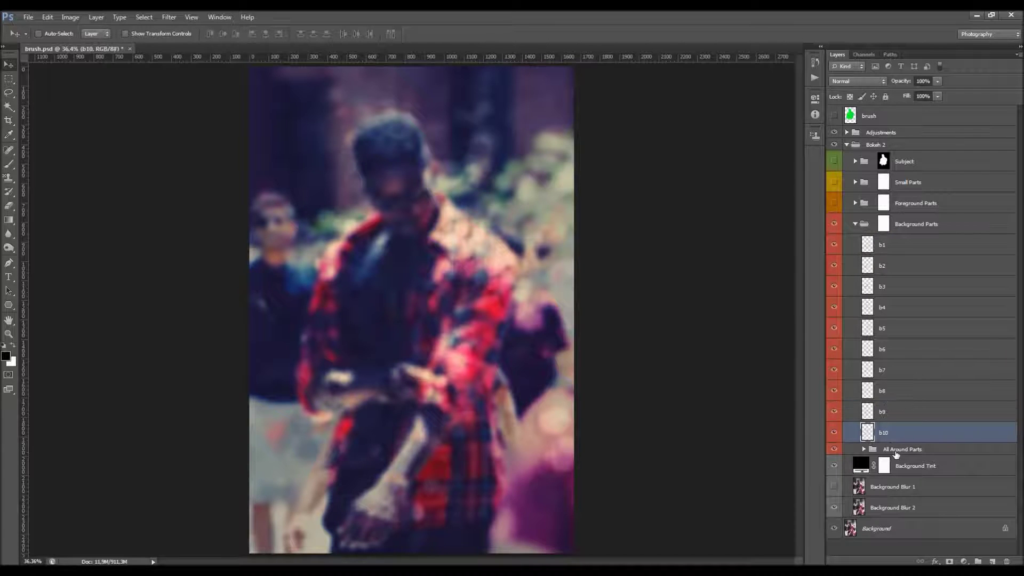
# Expand the All Around Parts group to view its layers, and collapse it again
pyautogui.click(899, 449)
pyautogui.click(864, 449)
pyautogui.scroll(1, 865, 380)
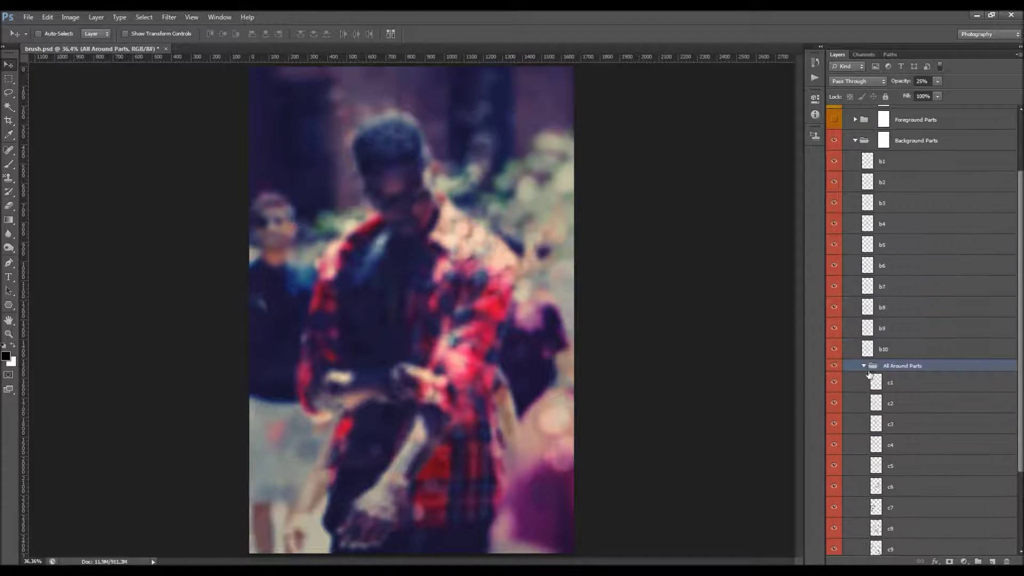
pyautogui.click(863, 362)
# Try adjusting the opacity of the All Around Parts group, and hide the group again
pyautogui.click(922, 81)
pyautogui.moveTo(896, 85)
pyautogui.mouseDown()
pyautogui.moveTo(922, 88)
pyautogui.moveTo(904, 92)
pyautogui.mouseUp()
pyautogui.hotkey('alt', '[')
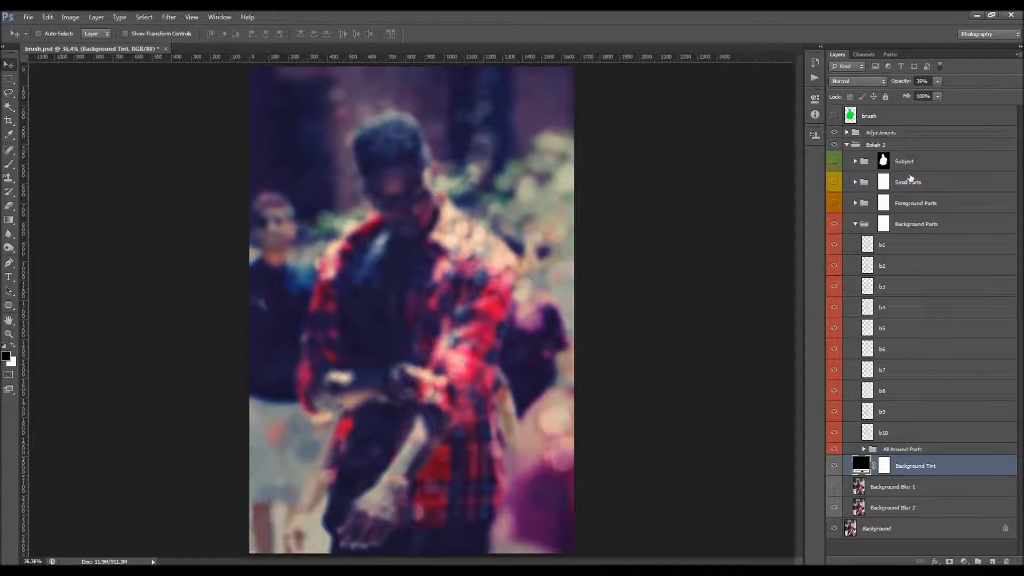
pyautogui.click(869, 450)
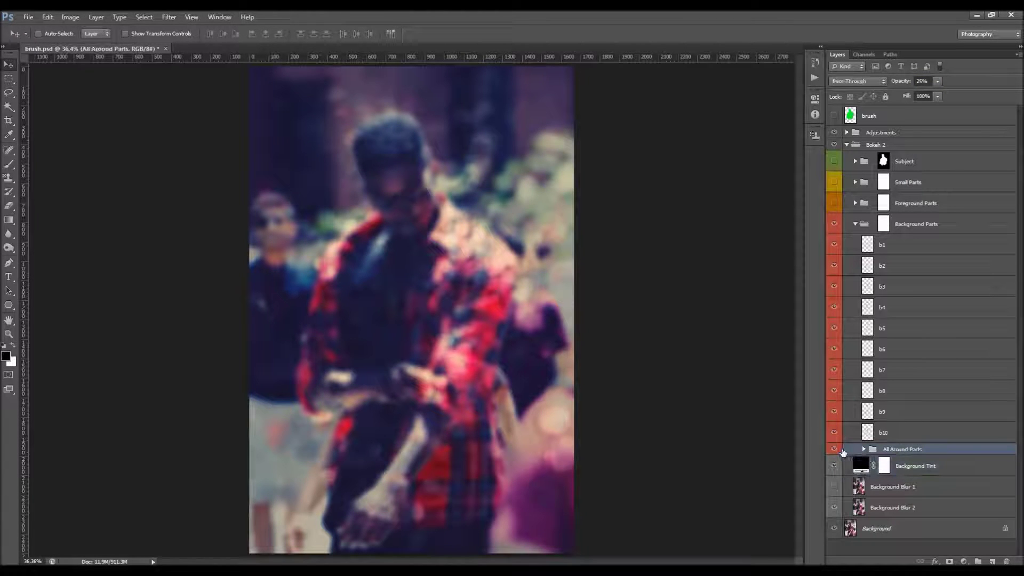
pyautogui.click(836, 449)
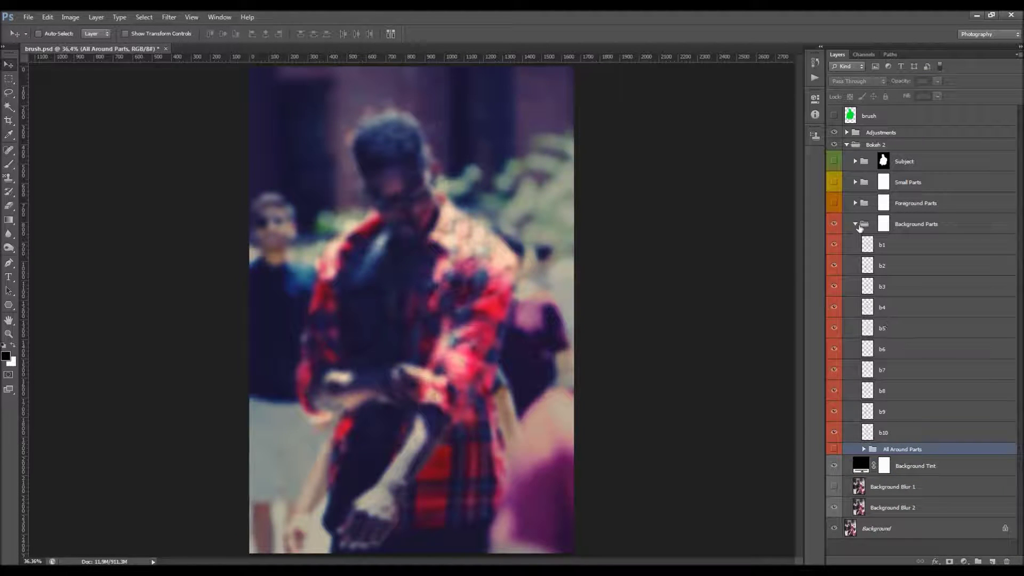
# Collapse Background Parts and try painting black on its layer mask over the subject with a size 400 brush
pyautogui.click(856, 224)
pyautogui.click(881, 225)
pyautogui.press('x')
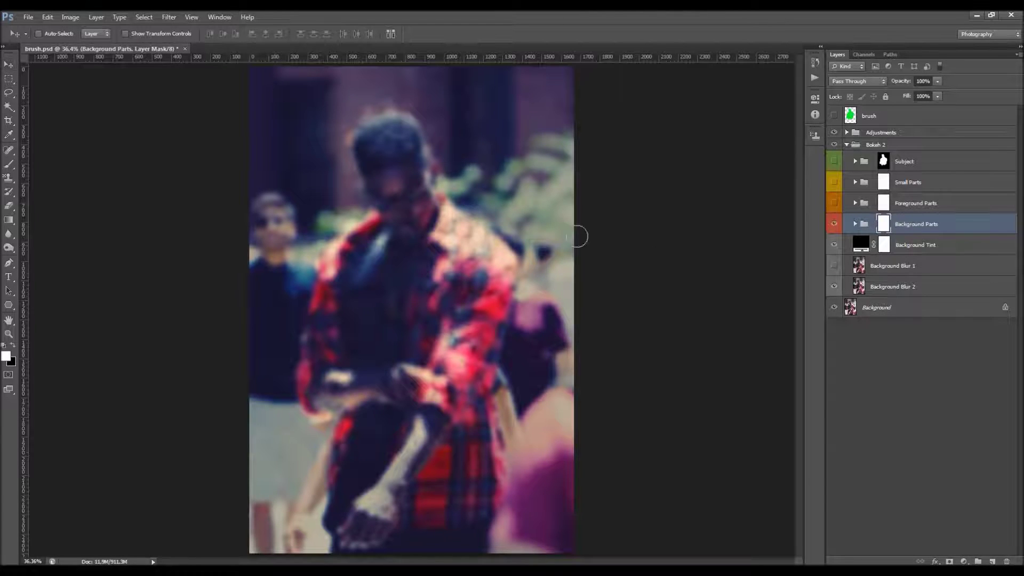
pyautogui.press('b')
pyautogui.press(']')
pyautogui.press(']')
pyautogui.press(']')
pyautogui.press(']')
pyautogui.press(']')
pyautogui.press(']')
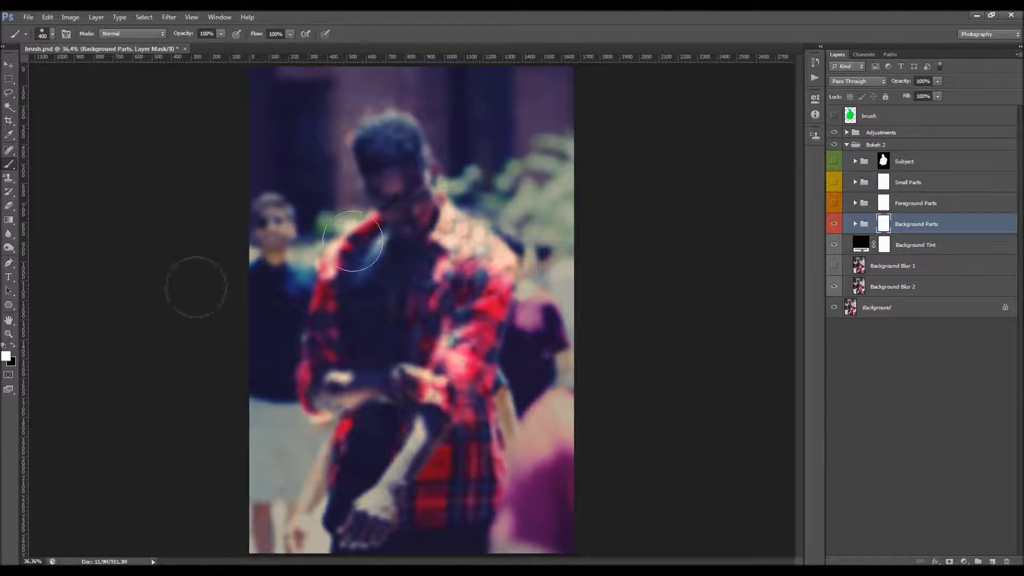
pyautogui.press('x')
pyautogui.moveTo(384, 164)
pyautogui.mouseDown()
pyautogui.moveTo(336, 188)
pyautogui.moveTo(376, 221)
pyautogui.moveTo(335, 278)
pyautogui.moveTo(498, 264)
pyautogui.moveTo(389, 301)
pyautogui.moveTo(440, 341)
pyautogui.mouseUp()
pyautogui.hotkey('ctrl', 'z')
pyautogui.press('v')
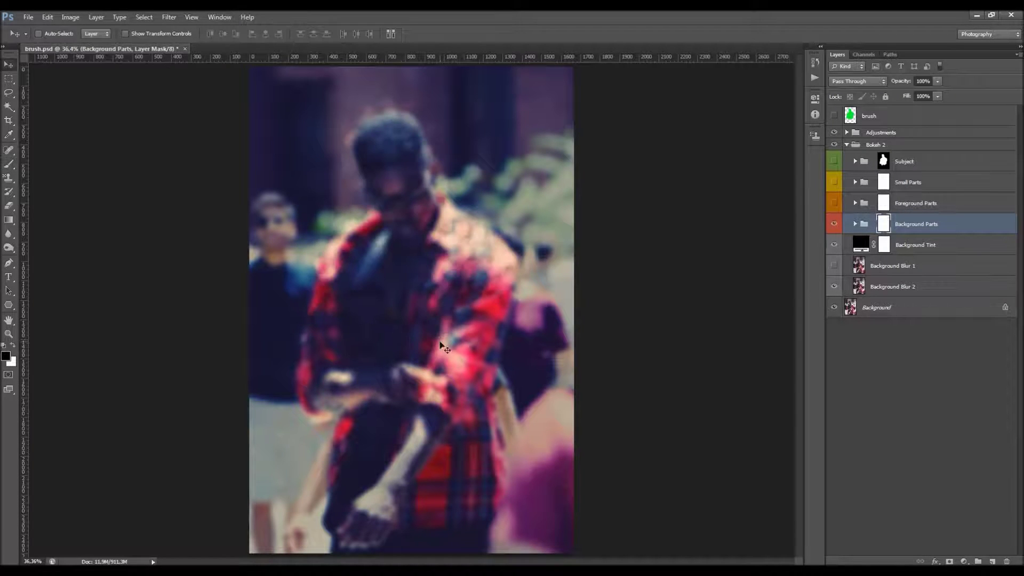
# Make the Subject, Small Parts and Foreground Parts groups visible again, and expand Foreground Parts to view its layers
pyautogui.moveTo(837, 207); pyautogui.dragTo(834, 161)
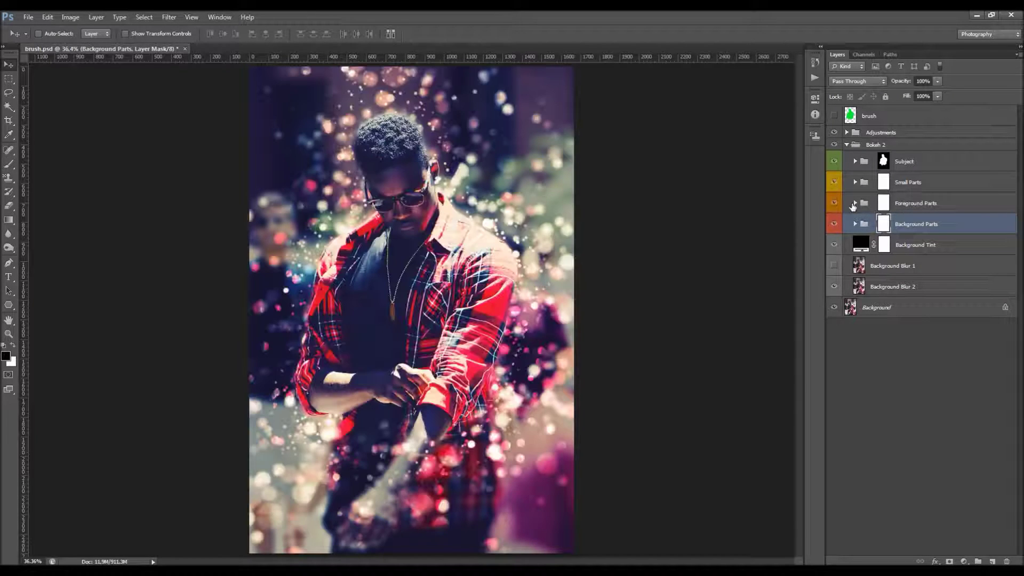
pyautogui.click(855, 203)
pyautogui.click(922, 233)
pyautogui.scroll(-5, 899, 217)
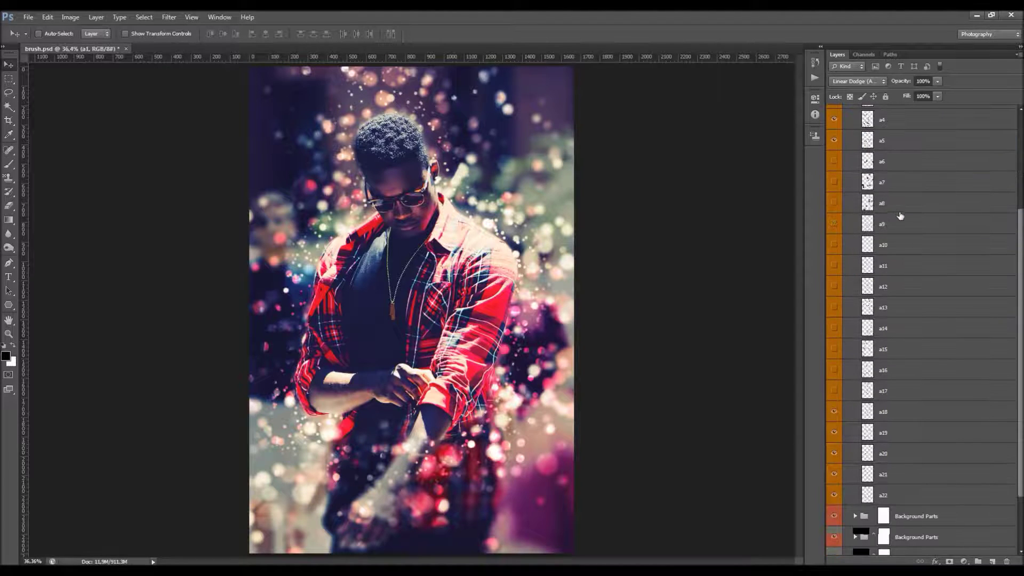
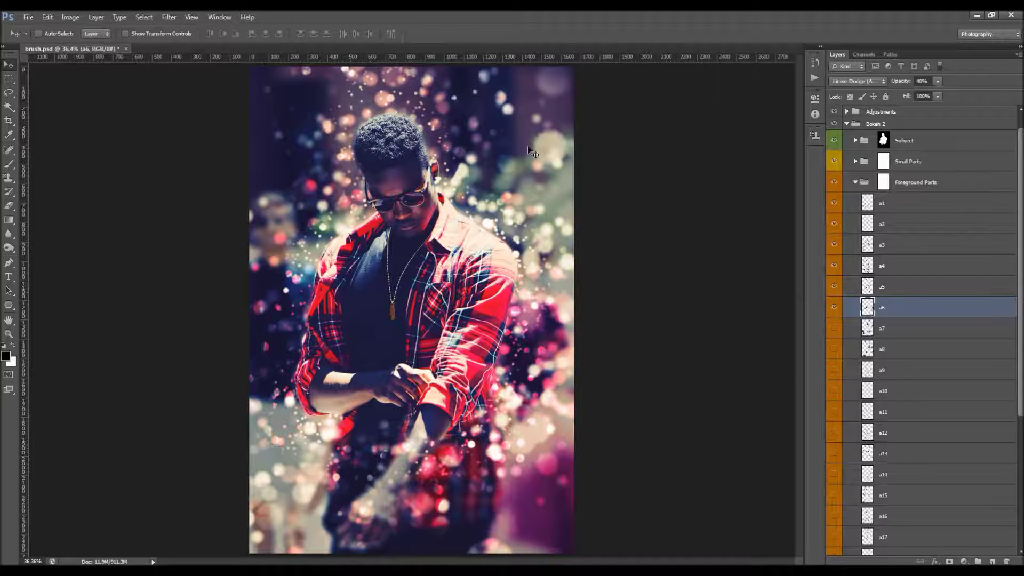
# Try moving the bokeh circles of layer a6 across the photo
pyautogui.moveTo(510, 141); pyautogui.dragTo(632, 170)
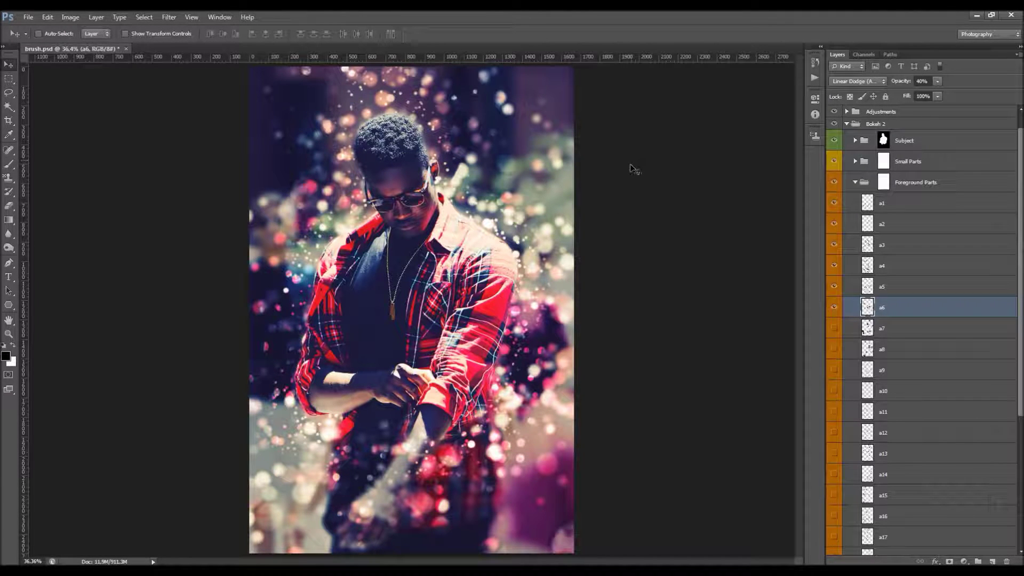
pyautogui.scroll(-3, 587, 181)
pyautogui.scroll(2, 558, 196)
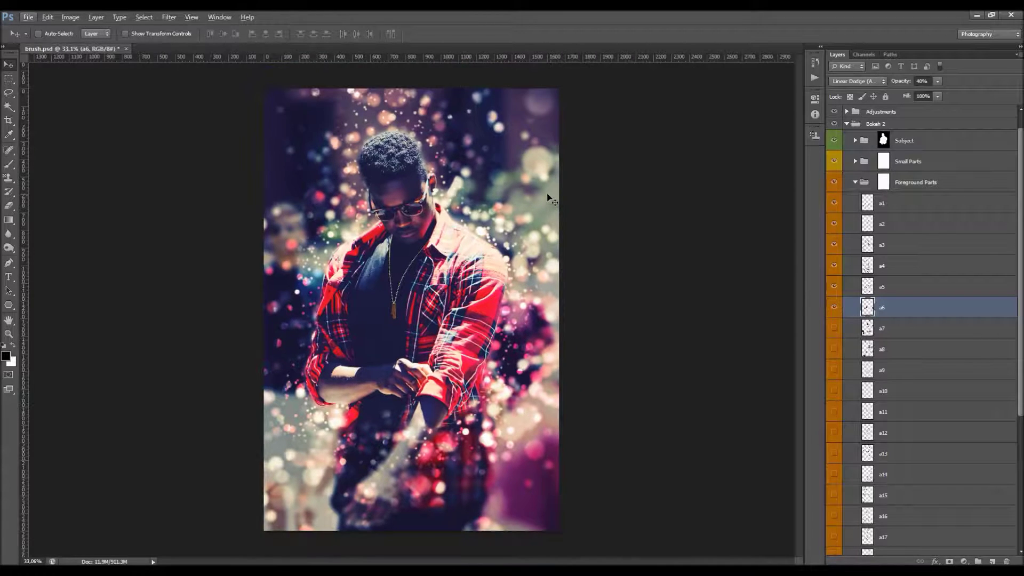
# Hide layer a6 and preview the hidden Foreground Parts layers between a7 and a16 one at a time
pyautogui.click(834, 308)
pyautogui.click(834, 328)
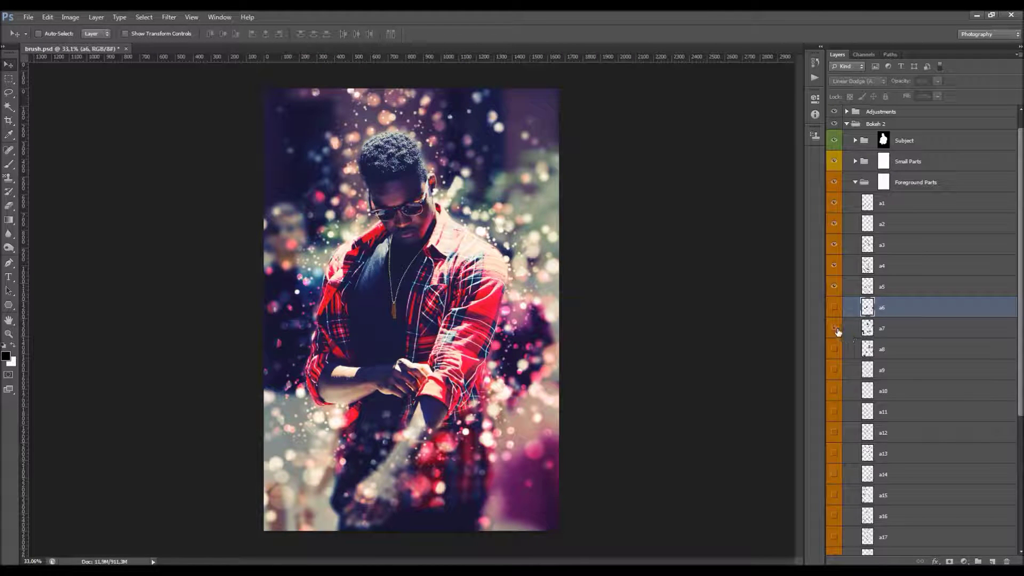
pyautogui.click(834, 329)
pyautogui.click(835, 349)
pyautogui.click(834, 349)
pyautogui.click(834, 370)
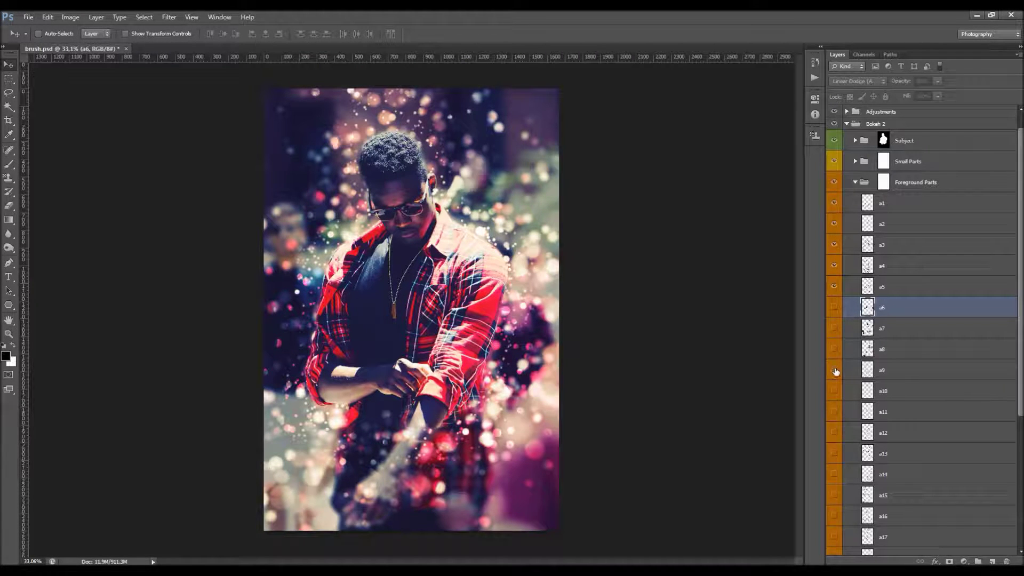
pyautogui.click(835, 391)
pyautogui.scroll(-3, 854, 341)
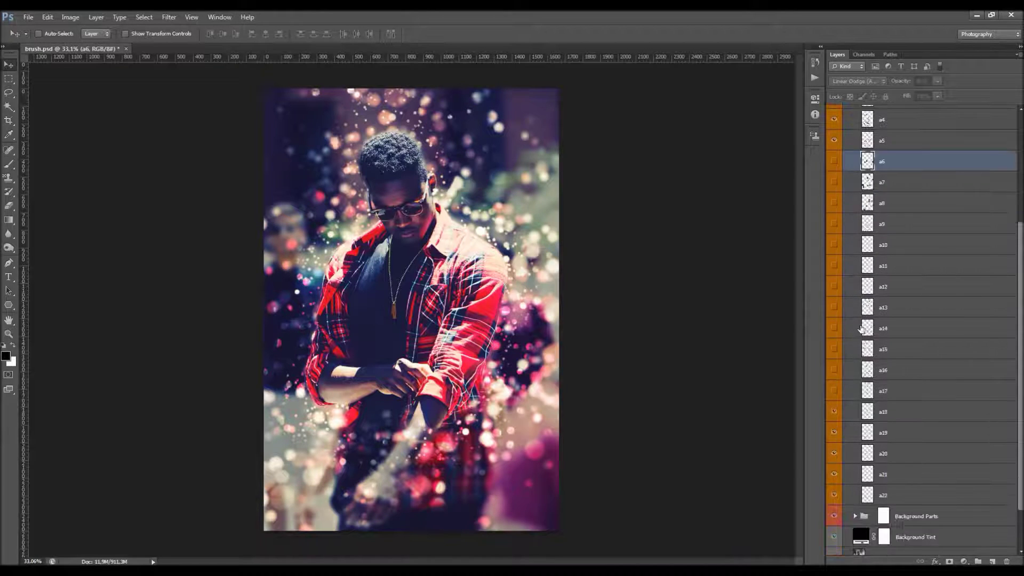
pyautogui.click(835, 367)
pyautogui.click(835, 350)
pyautogui.click(842, 412)
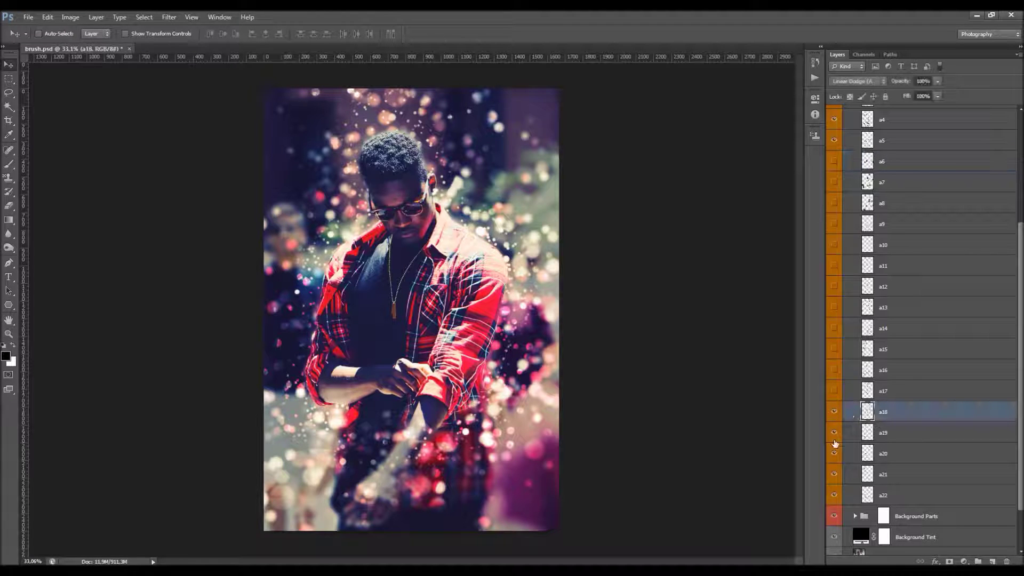
# Select layer a6 and compare the photo with its bokeh circles shown and hidden
pyautogui.scroll(2, 893, 321)
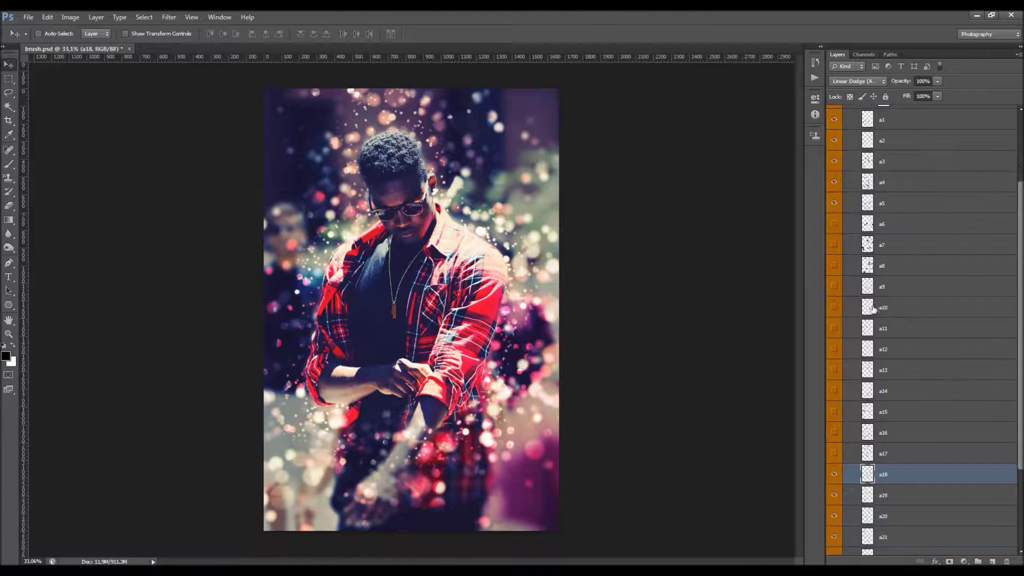
pyautogui.click(883, 228)
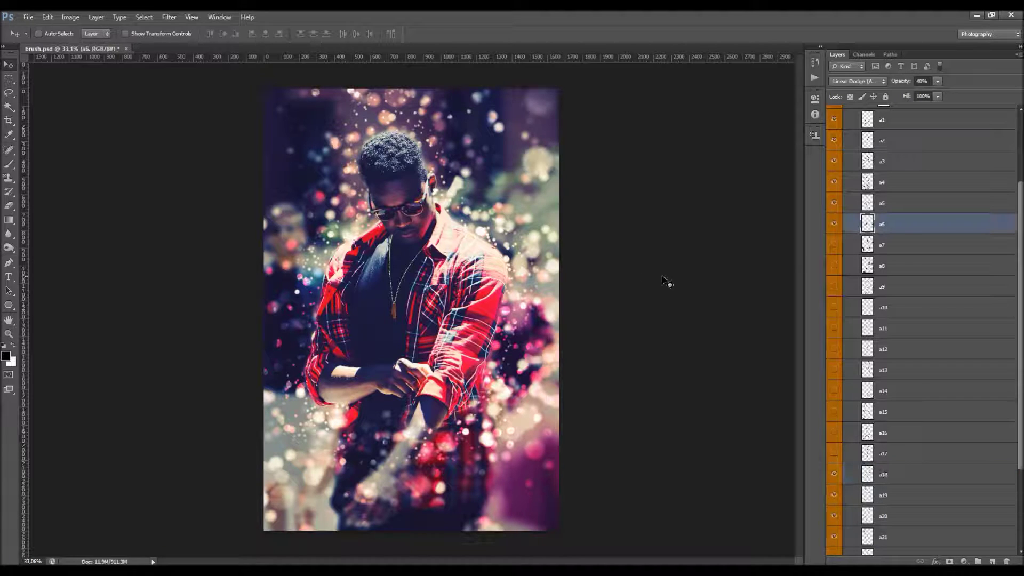
pyautogui.click(832, 224)
pyautogui.scroll(3, 884, 243)
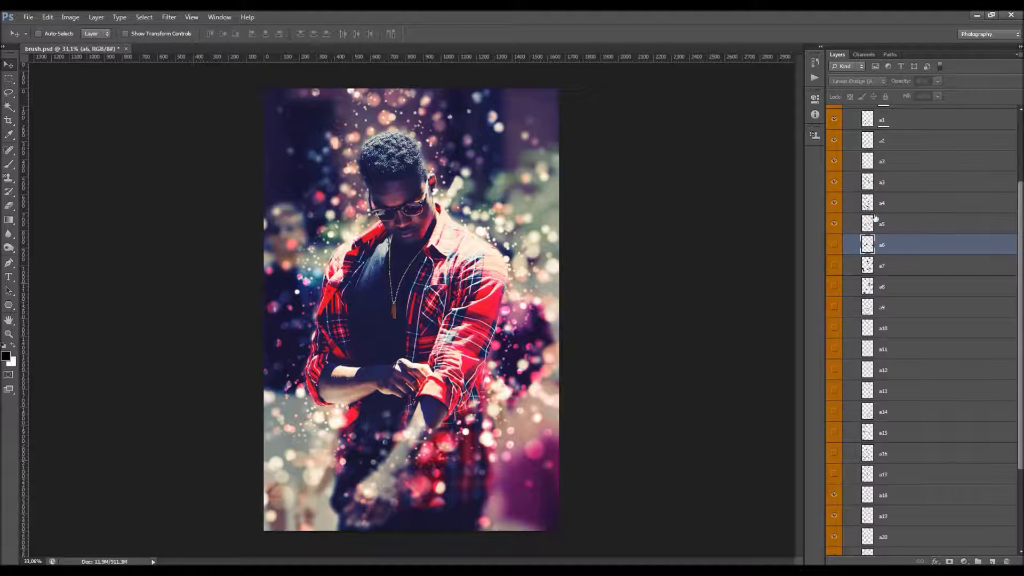
# Select the a1 layer in Foreground Parts and switch to the Lasso tool
pyautogui.click(895, 207)
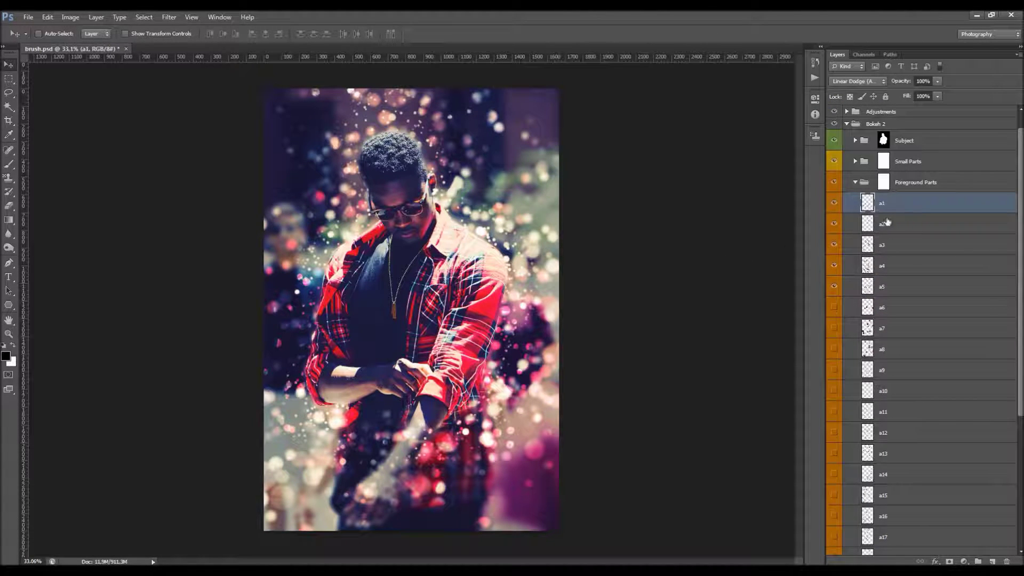
pyautogui.press('l')
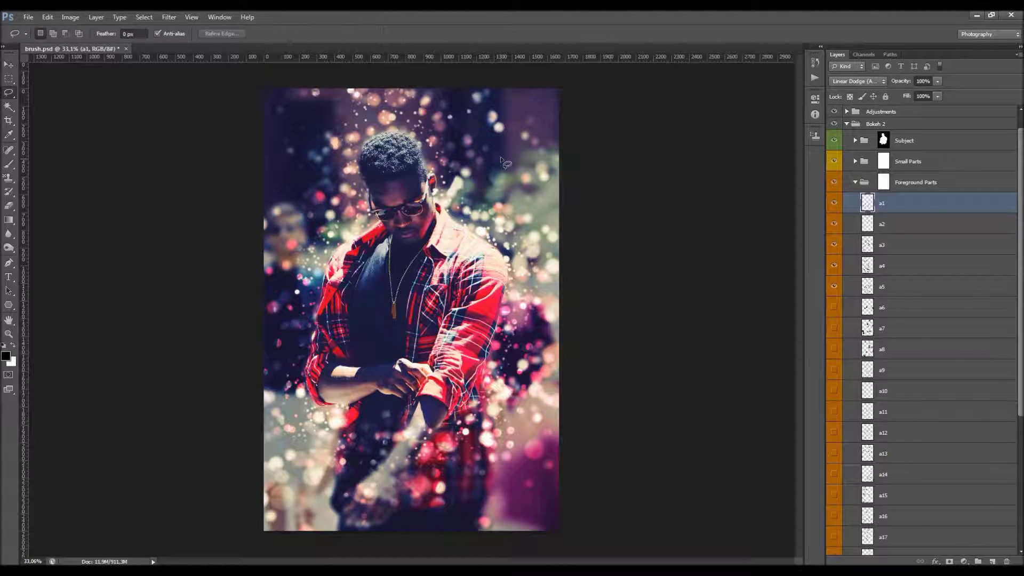
pyautogui.rightClick(473, 171)
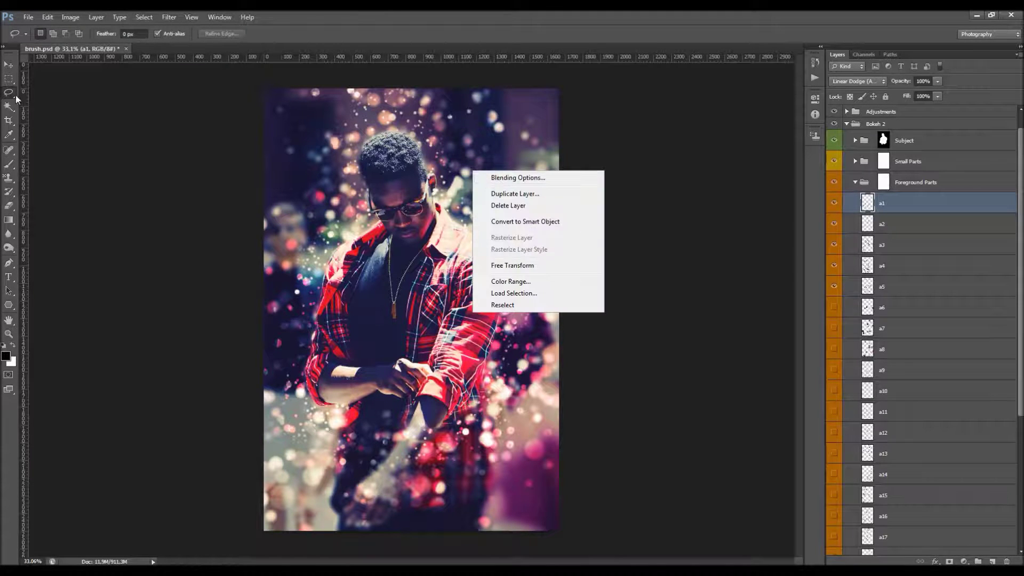
pyautogui.press('Escape')
pyautogui.rightClick(406, 151)
pyautogui.click(452, 246)
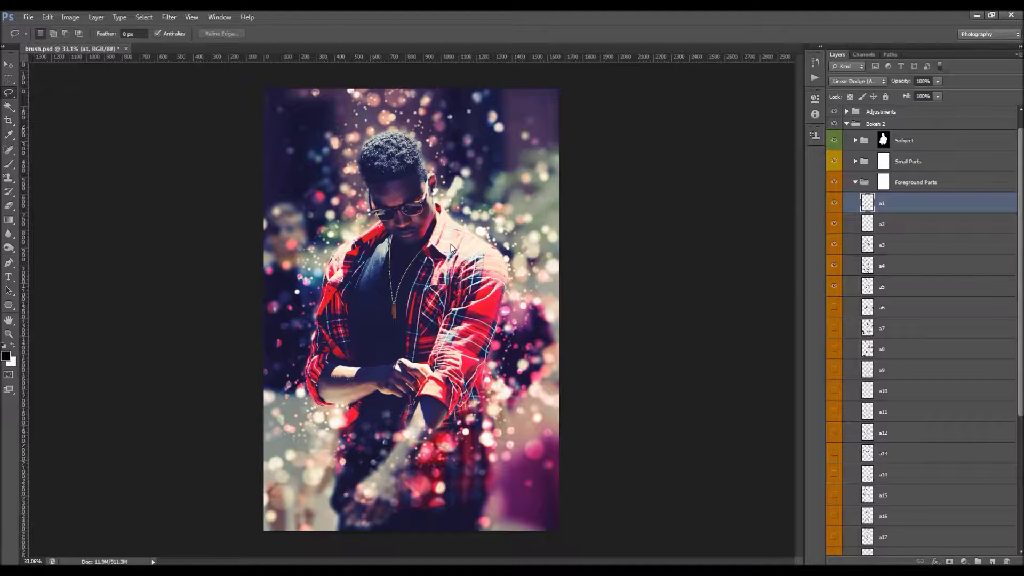
# Try selecting bokeh circles on layer a1 with the Lasso tool and moving them across the photo
pyautogui.moveTo(635, 232); pyautogui.dragTo(664, 156)
pyautogui.moveTo(663, 112)
pyautogui.mouseDown()
pyautogui.moveTo(718, 91)
pyautogui.moveTo(674, 105)
pyautogui.mouseUp()
pyautogui.click(536, 33)
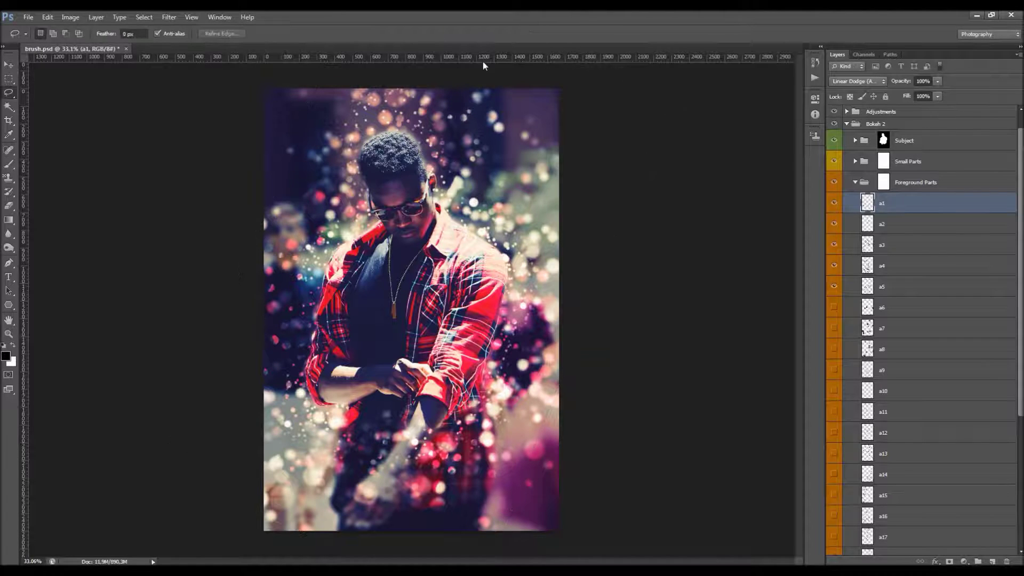
pyautogui.moveTo(484, 171); pyautogui.dragTo(495, 221)
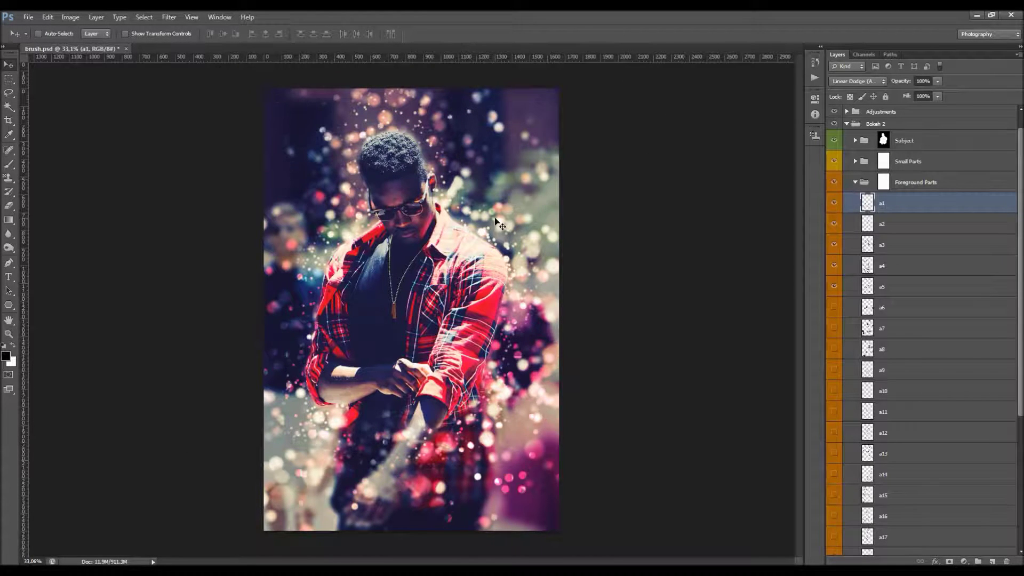
# Duplicate layer a1, try moving the copy's bokeh circles across the photo, and delete the copy
pyautogui.hotkey('ctrl', 'j')
pyautogui.rightClick(908, 206)
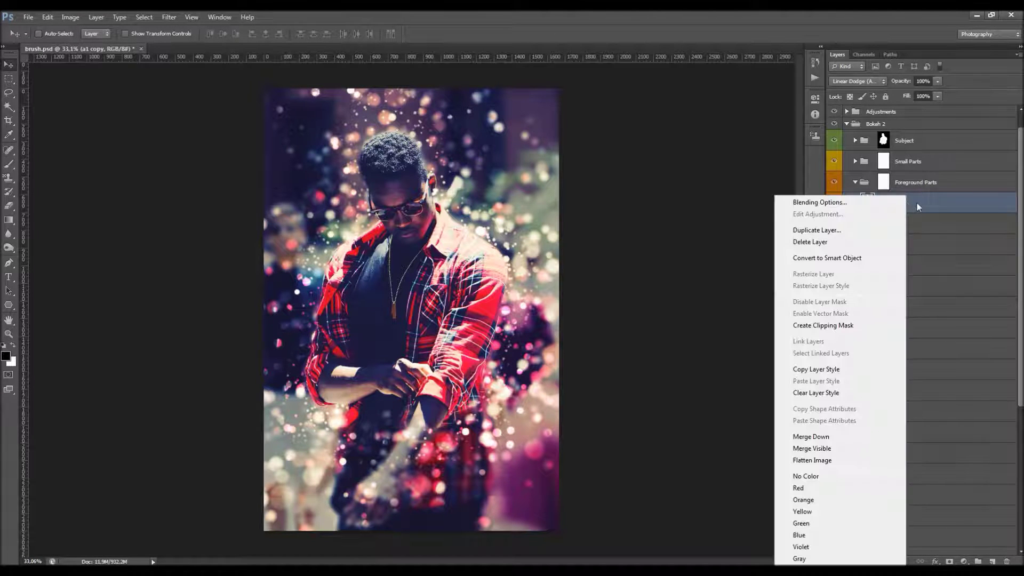
pyautogui.click(497, 190)
pyautogui.moveTo(497, 190); pyautogui.dragTo(567, 188)
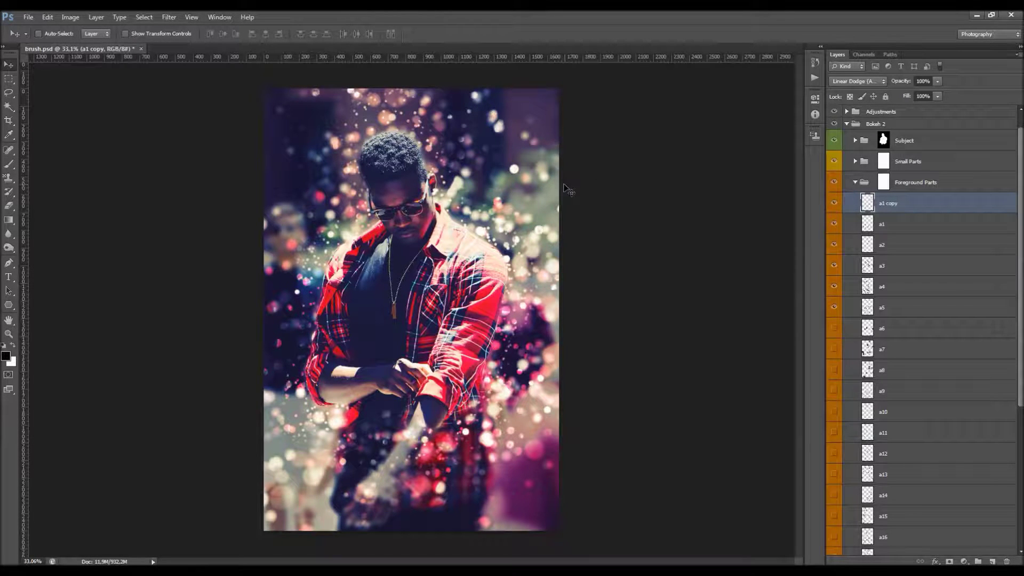
pyautogui.press('Delete')
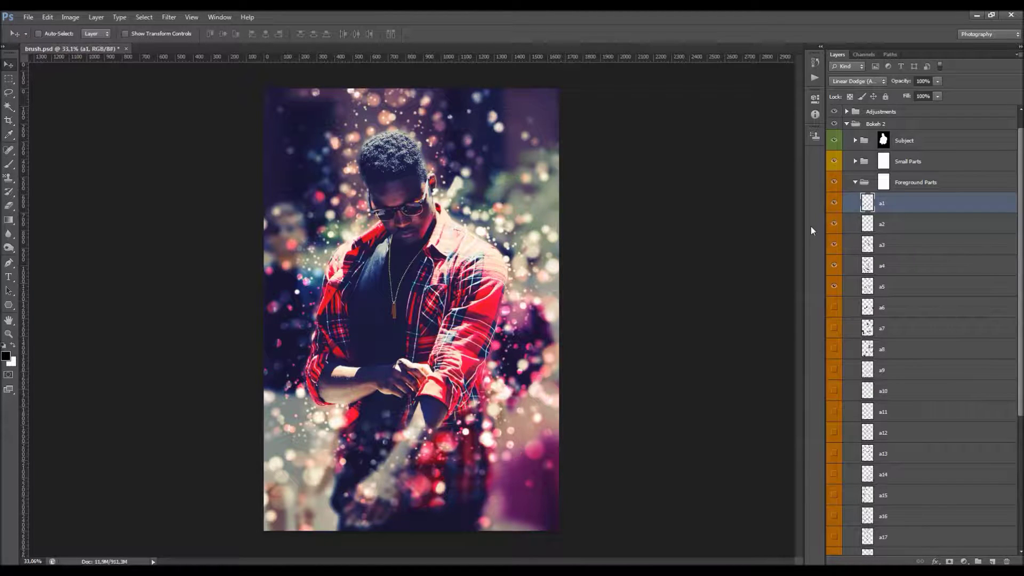
pyautogui.hotkey('ctrl', 'z')
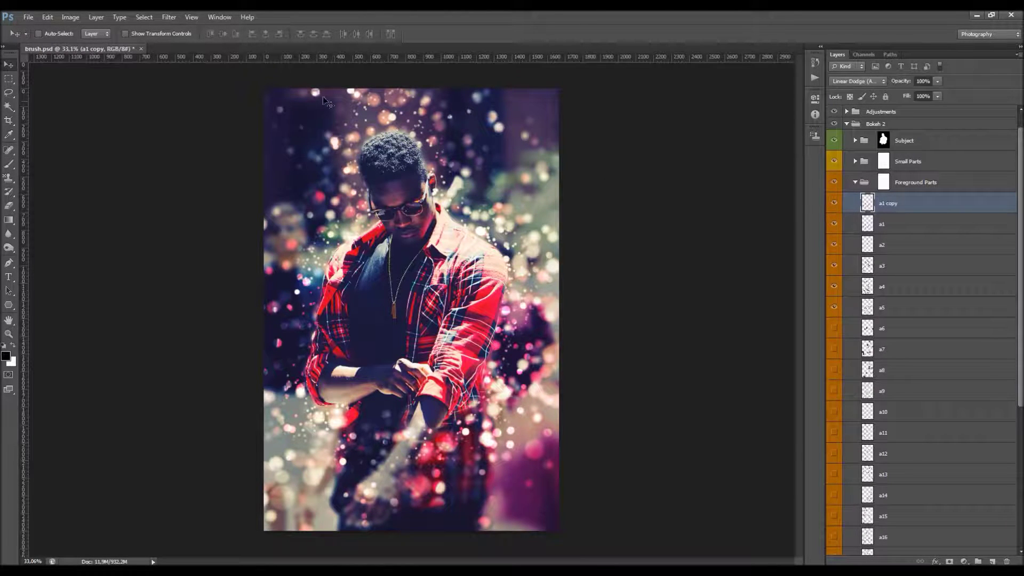
pyautogui.hotkey('ctrl', 'z')
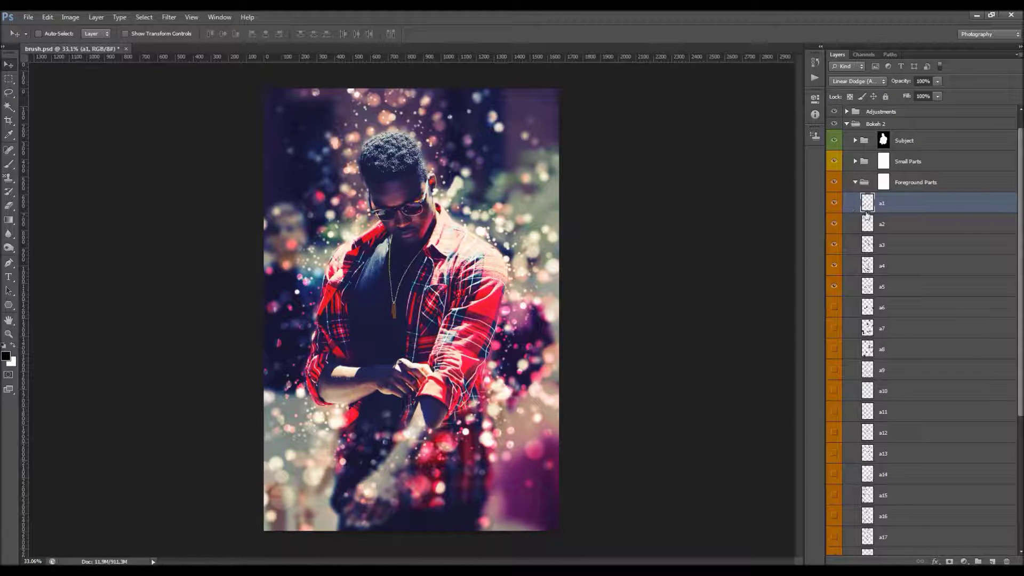
# Compare the photo with layer a1 hidden and shown, and add a layer mask to layer a18
pyautogui.click(838, 205)
pyautogui.click(838, 204)
pyautogui.hotkey('alt', ',')
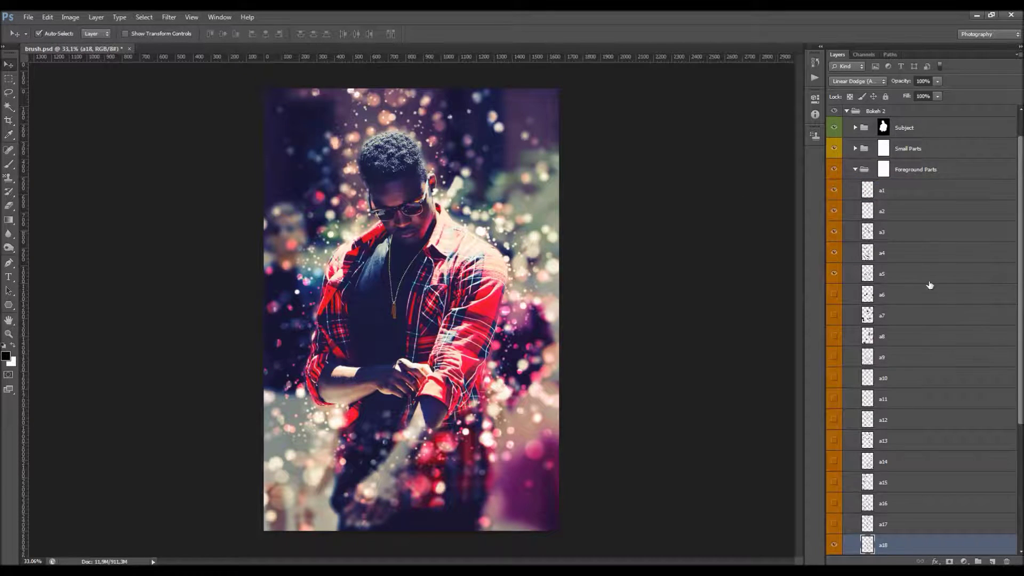
pyautogui.scroll(-3, 916, 281)
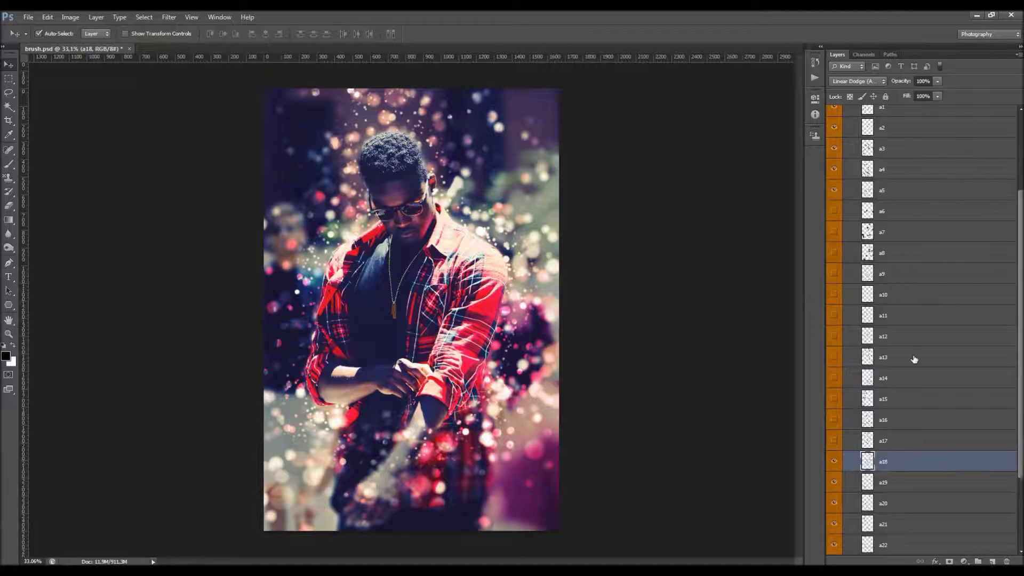
pyautogui.click(91, 34)
pyautogui.click(91, 54)
pyautogui.click(950, 562)
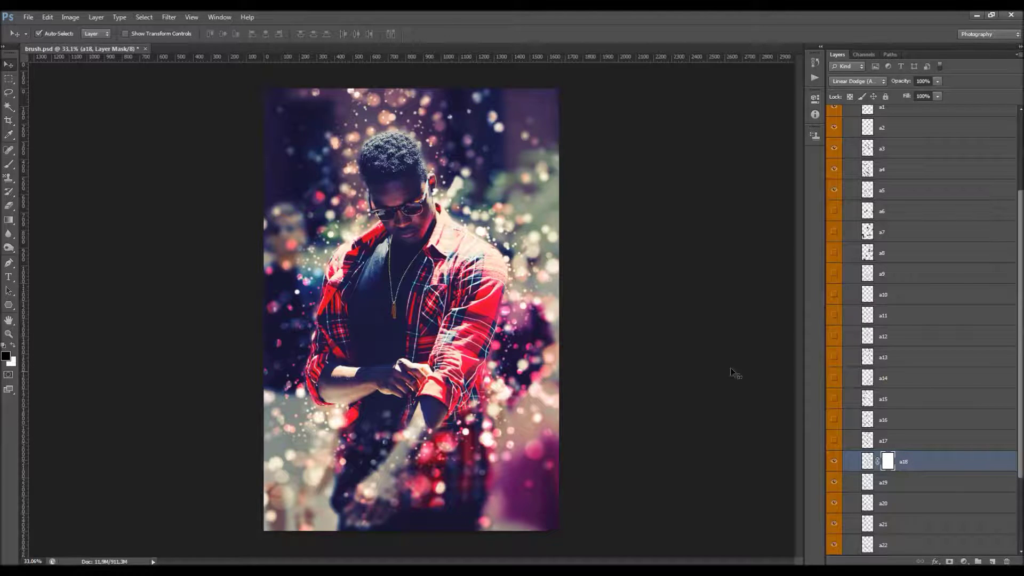
# Enlarge the brush to 900 px and try painting on layer a18's mask
pyautogui.press('b')
pyautogui.click(14, 346)
pyautogui.press(']')
pyautogui.press(']')
pyautogui.press(']')
pyautogui.press(']')
pyautogui.press(']')
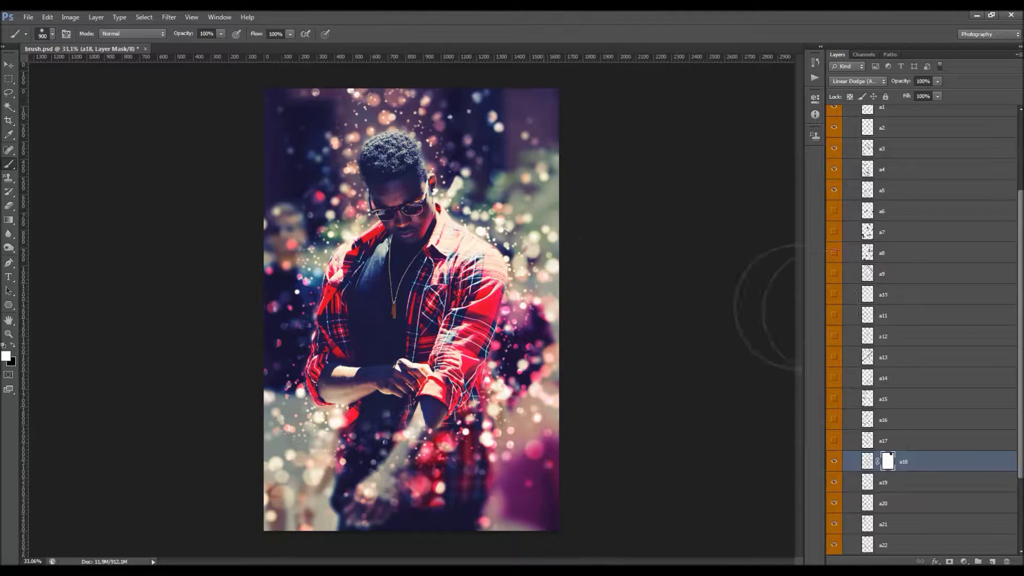
pyautogui.press('v')
# Collapse the Foreground Parts group and try the black 900 px brush on the group's mask around the subject's head
pyautogui.scroll(3, 892, 322)
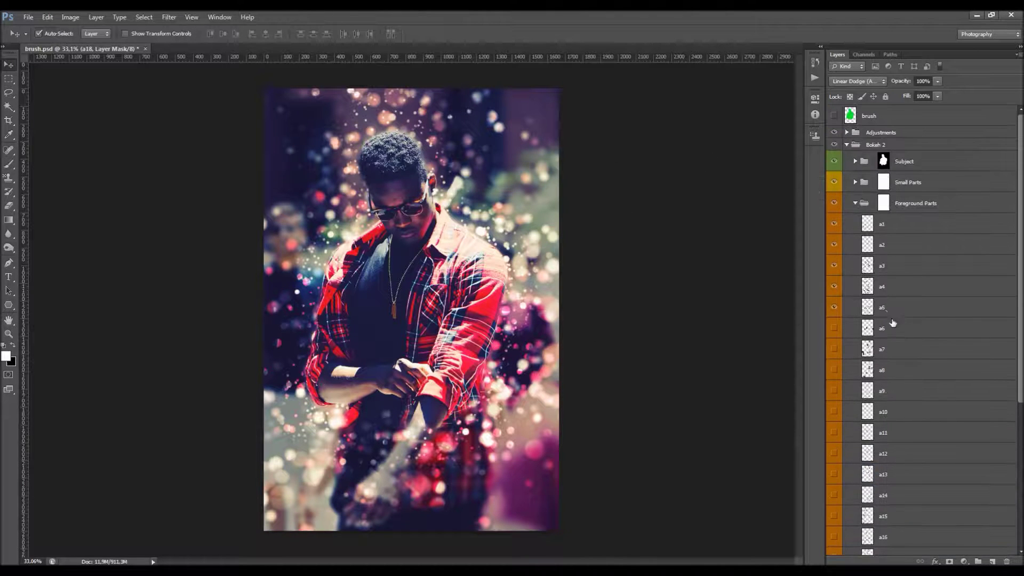
pyautogui.click(864, 204)
pyautogui.click(855, 203)
pyautogui.click(882, 202)
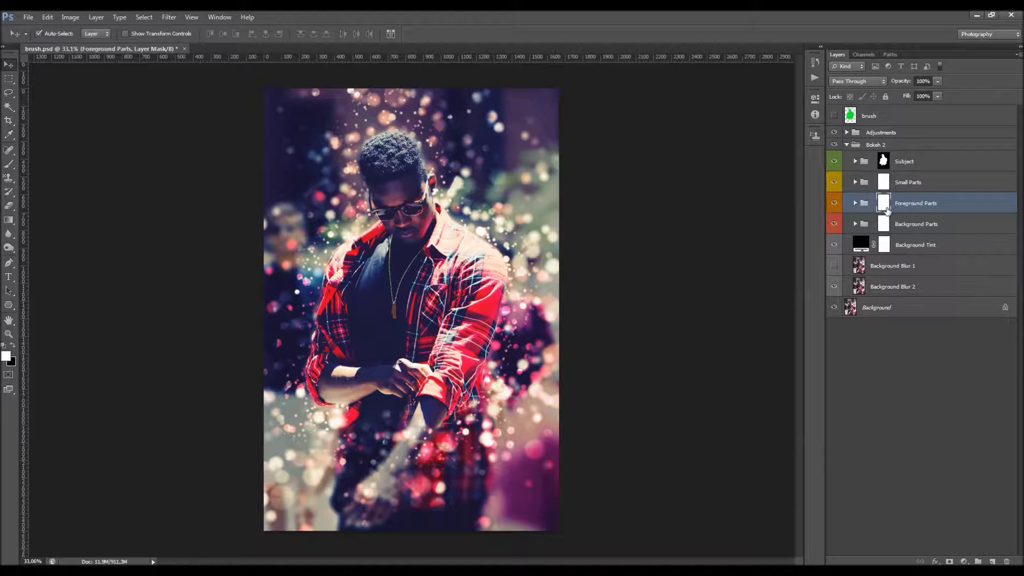
pyautogui.press('b')
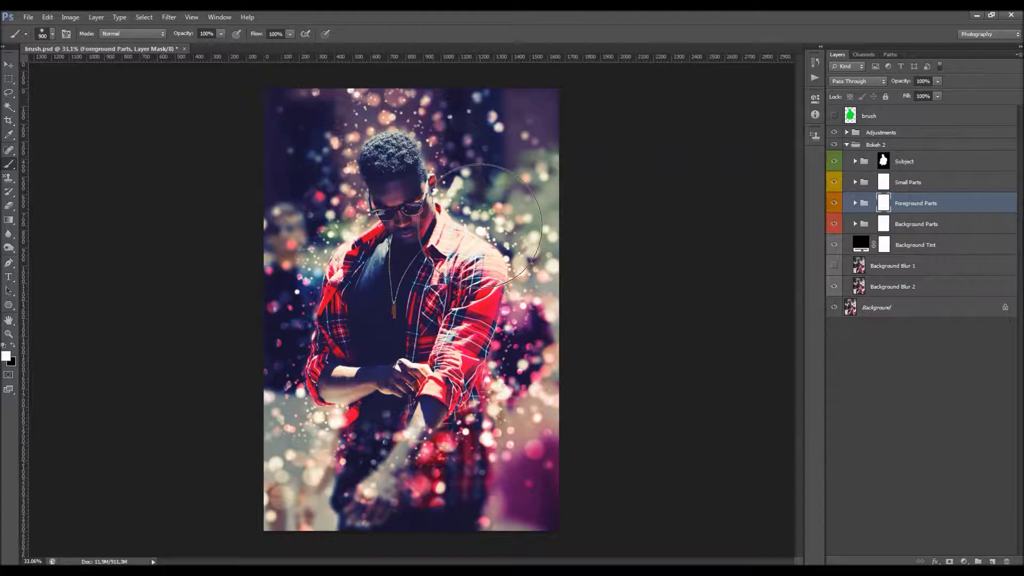
pyautogui.click(13, 346)
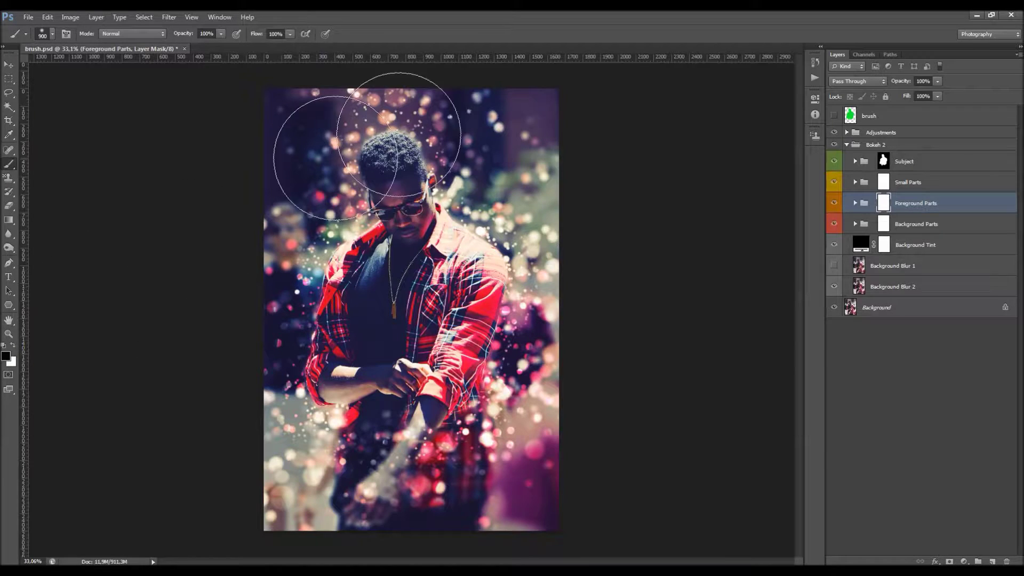
pyautogui.moveTo(402, 161)
pyautogui.mouseDown()
pyautogui.moveTo(427, 202)
pyautogui.moveTo(427, 179)
pyautogui.mouseUp()
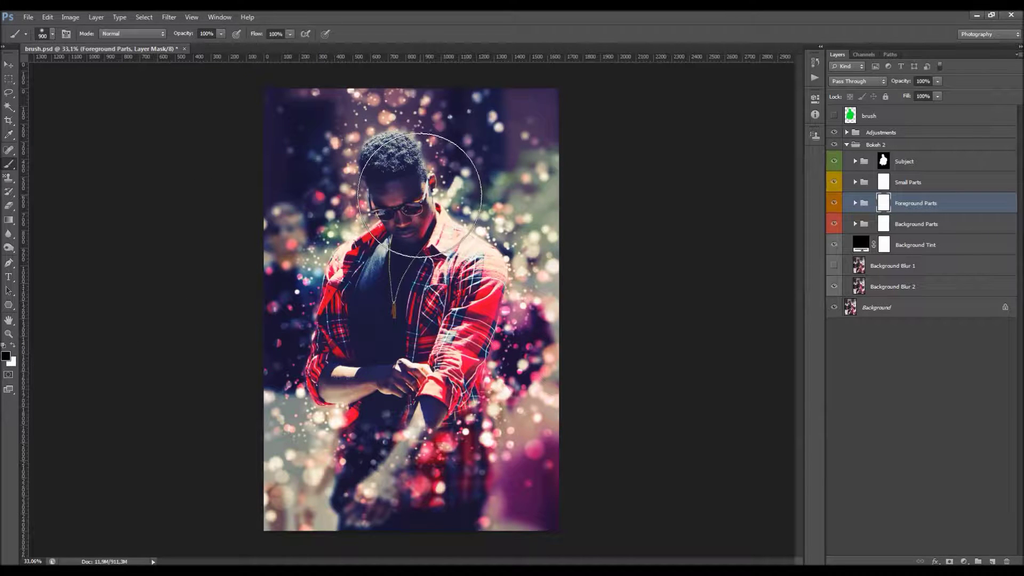
pyautogui.press('v')
# Expand the Small Parts group and go through its layers from Small Parts 1 to More Small Parts 3
pyautogui.click(913, 184)
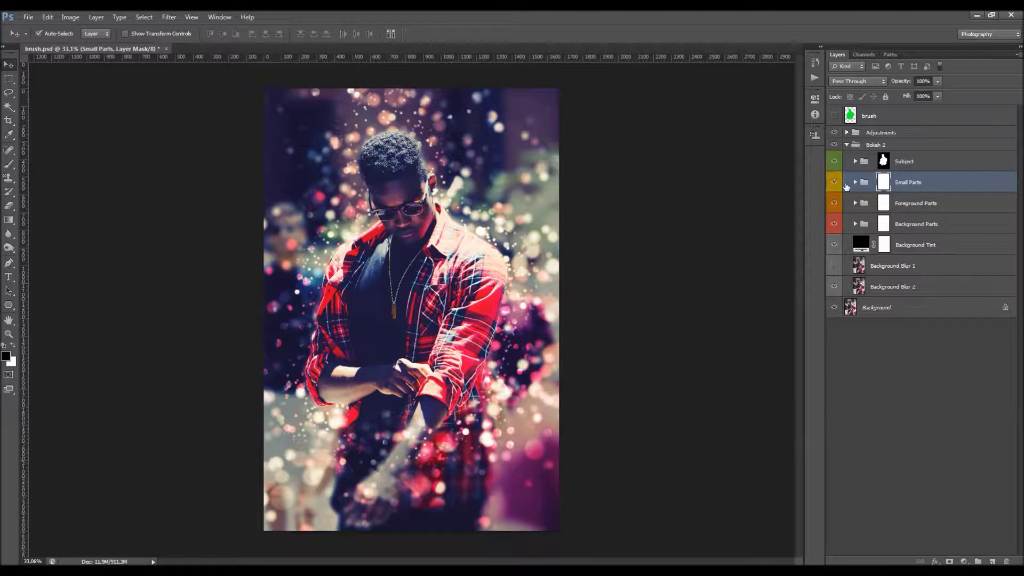
pyautogui.click(854, 182)
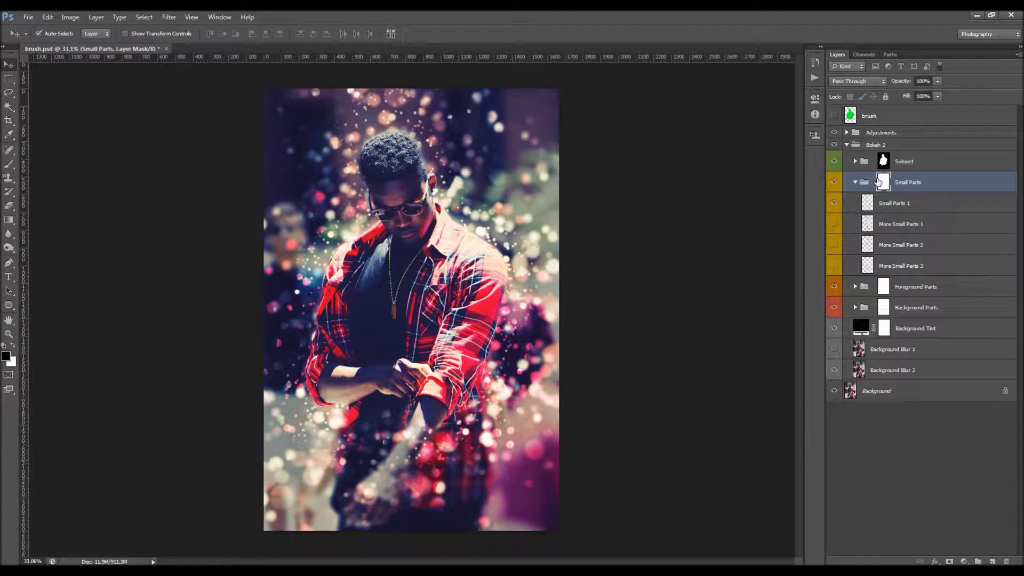
pyautogui.click(898, 205)
pyautogui.click(898, 224)
pyautogui.click(896, 245)
pyautogui.click(890, 265)
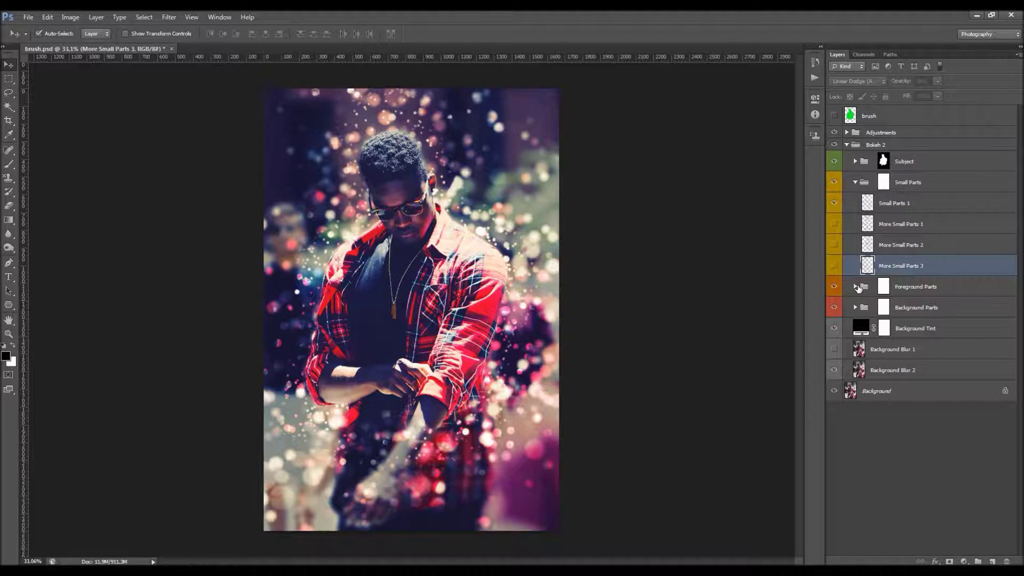
# Check the effect of the Small Parts 1 layer and make the More Small Parts 1 layer visible
pyautogui.click(888, 208)
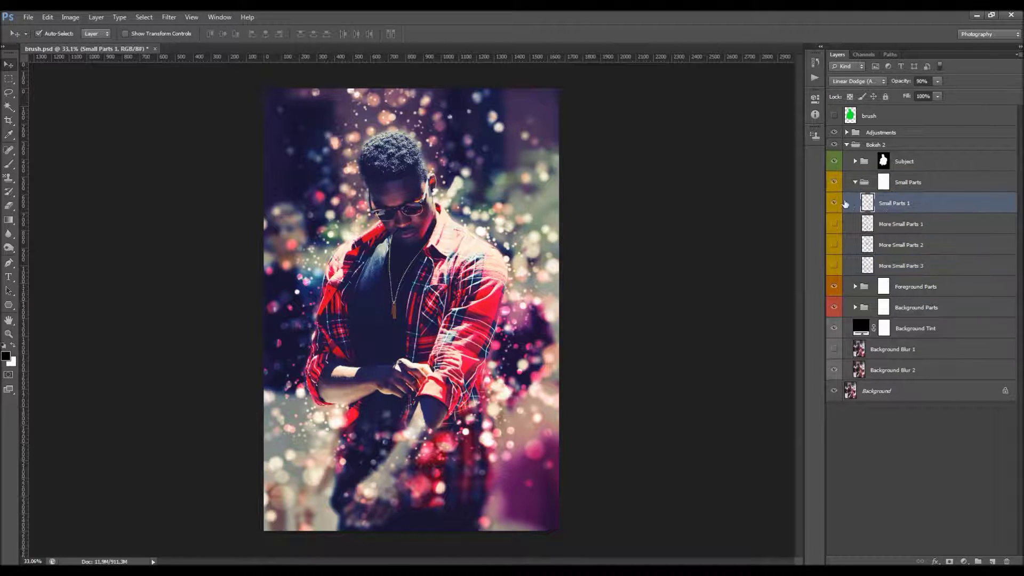
pyautogui.click(836, 204)
pyautogui.click(883, 226)
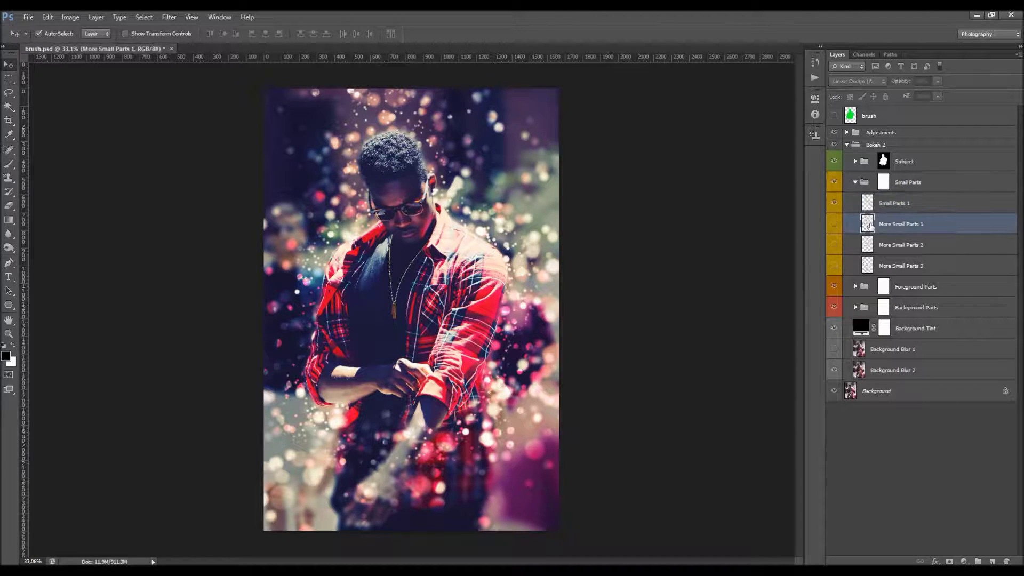
pyautogui.click(836, 226)
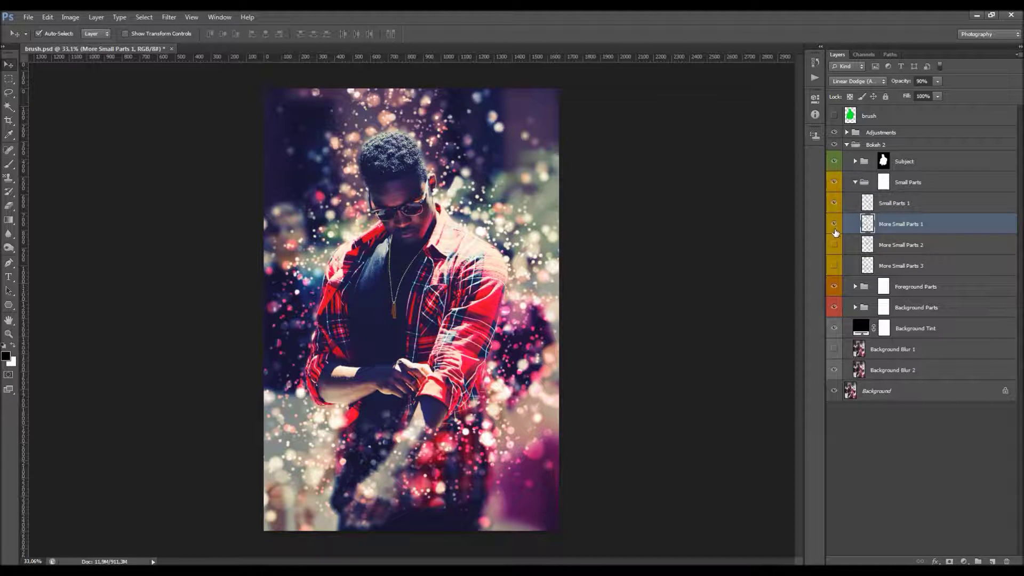
# Inspect the settings of layer a2 in Foreground Parts and return to the More Small Parts 2 layer
pyautogui.click(886, 244)
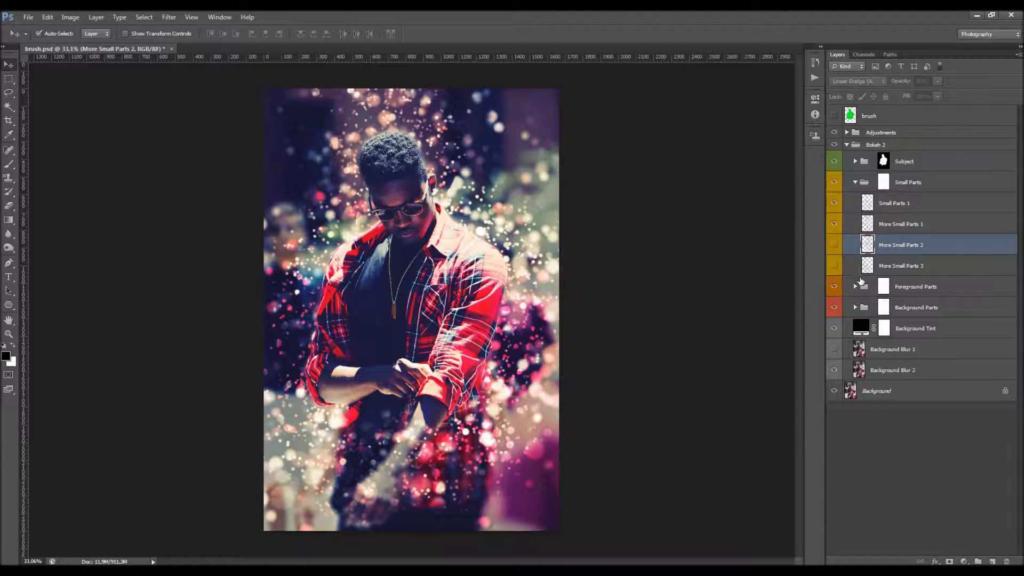
pyautogui.click(856, 287)
pyautogui.click(906, 335)
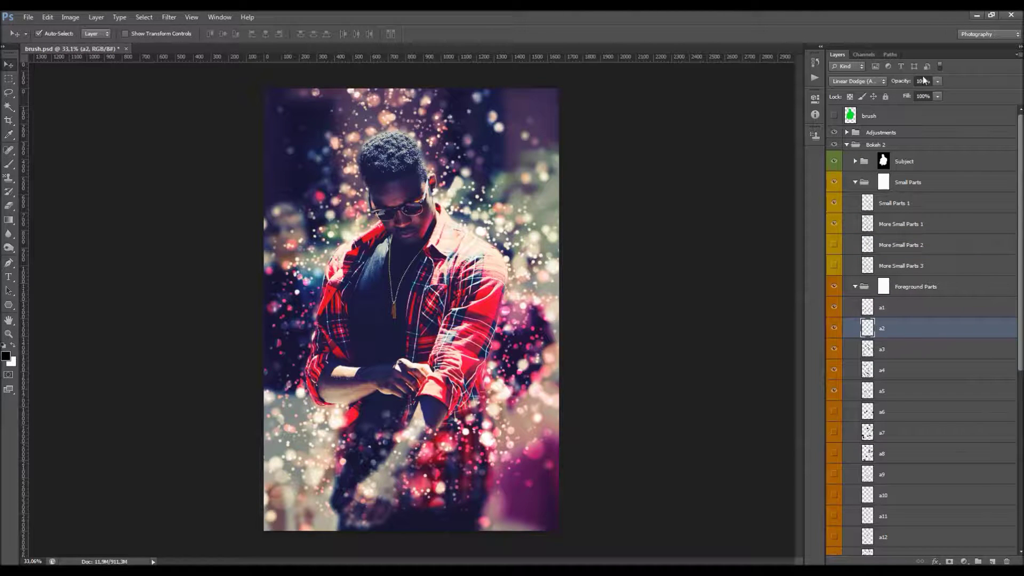
pyautogui.click(856, 286)
pyautogui.click(904, 244)
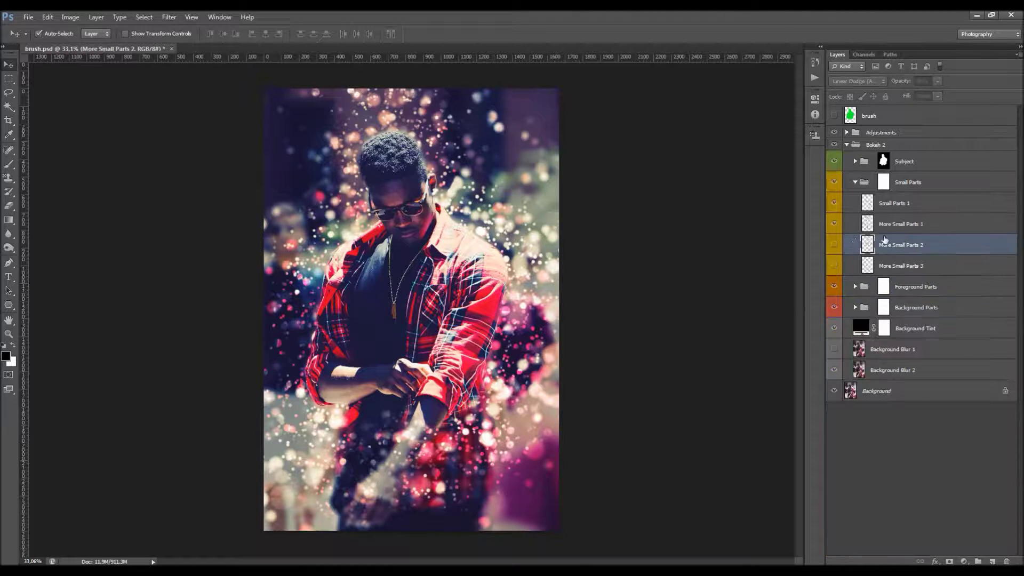
# Preview More Small Parts 2 and More Small Parts 3, hide both again, and collapse the Small Parts group
pyautogui.click(834, 244)
pyautogui.click(834, 266)
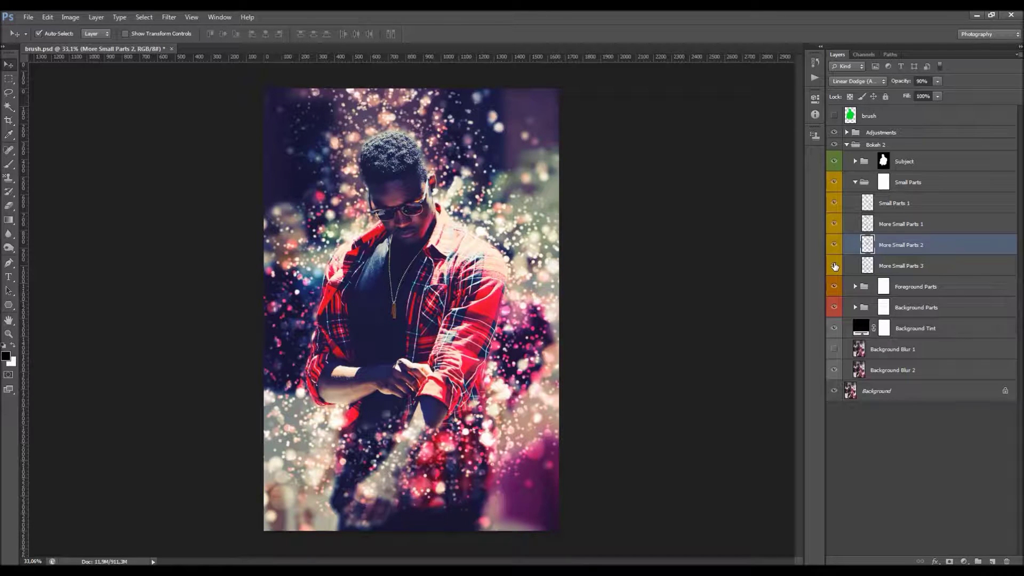
pyautogui.moveTo(836, 261); pyautogui.dragTo(834, 237)
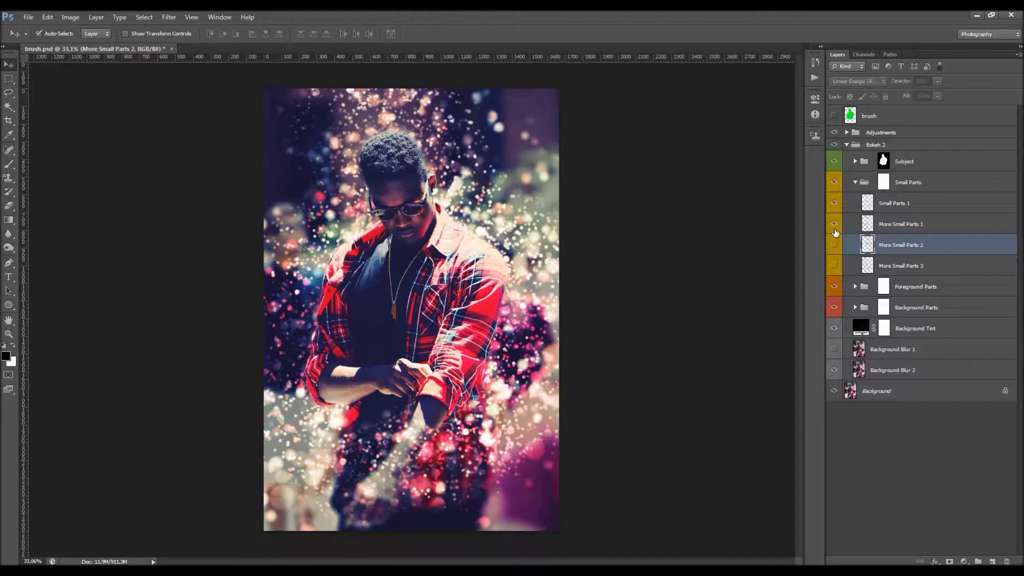
pyautogui.click(900, 206)
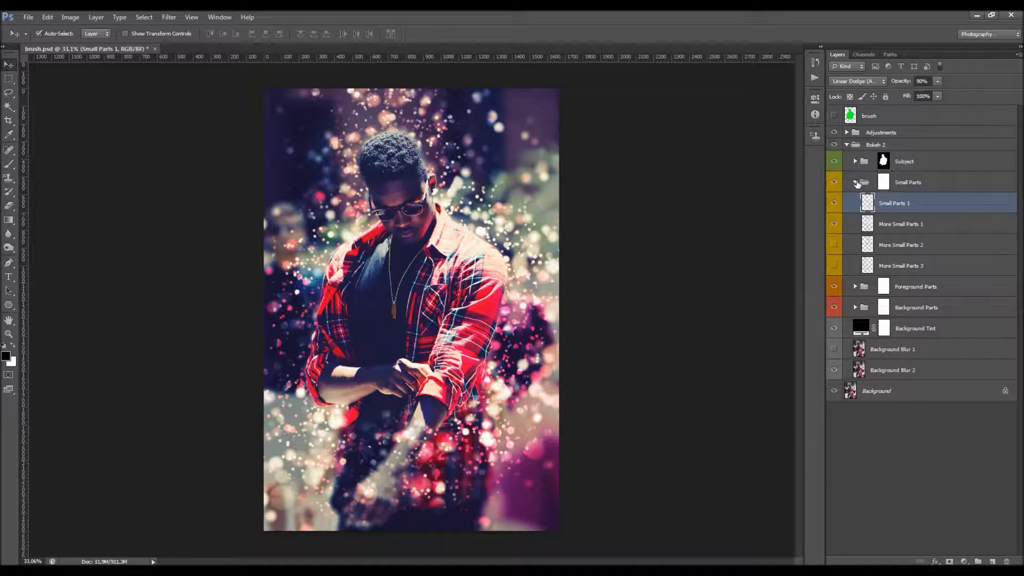
pyautogui.click(856, 182)
# Compare the photo with the Subject group hidden and shown, and expand the group
pyautogui.click(907, 161)
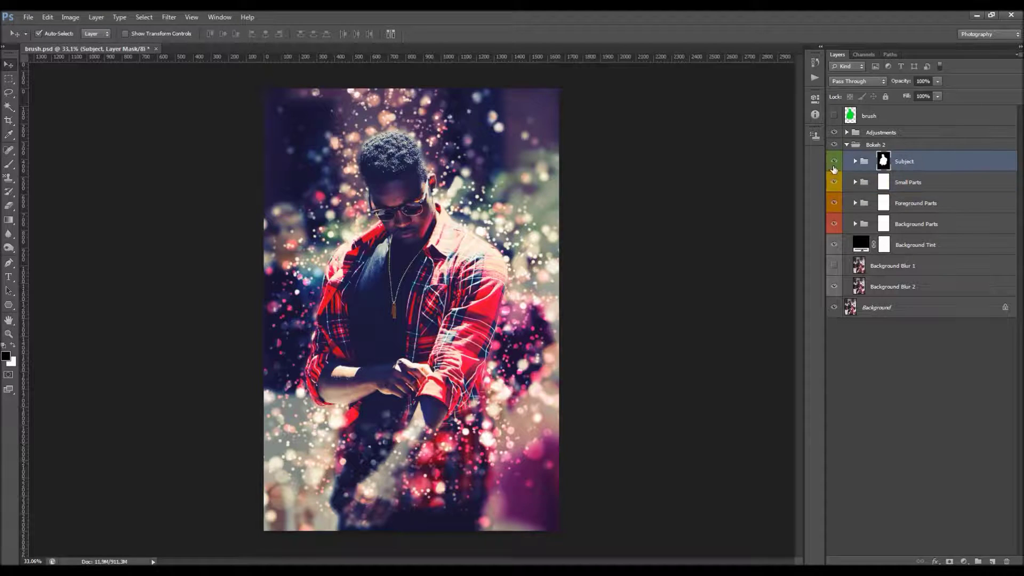
pyautogui.click(835, 162)
pyautogui.click(835, 162)
pyautogui.click(854, 161)
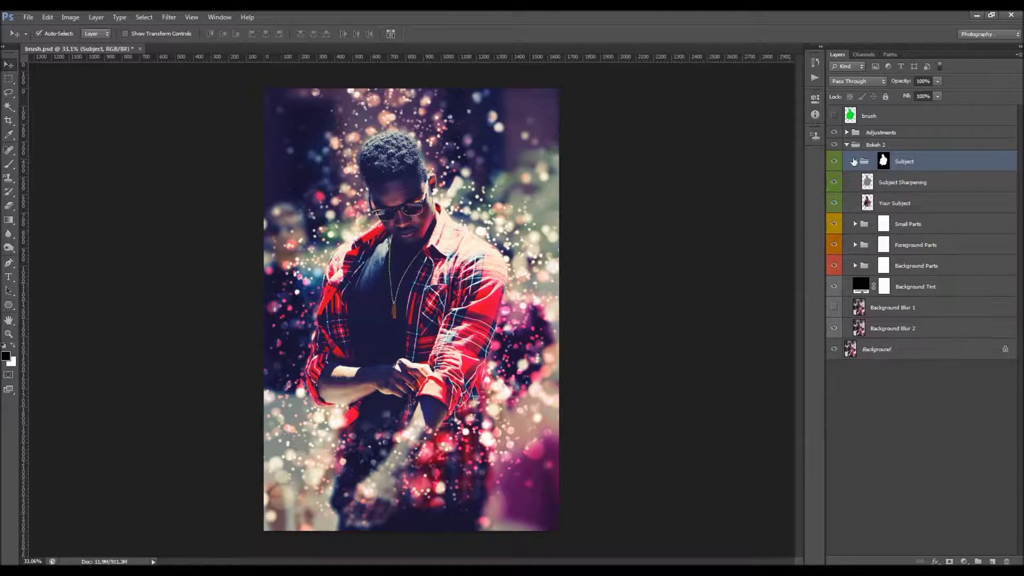
# Select the Subject group's mask and set up a soft round brush at 0% hardness and 125 px
pyautogui.click(883, 160)
pyautogui.press('b')
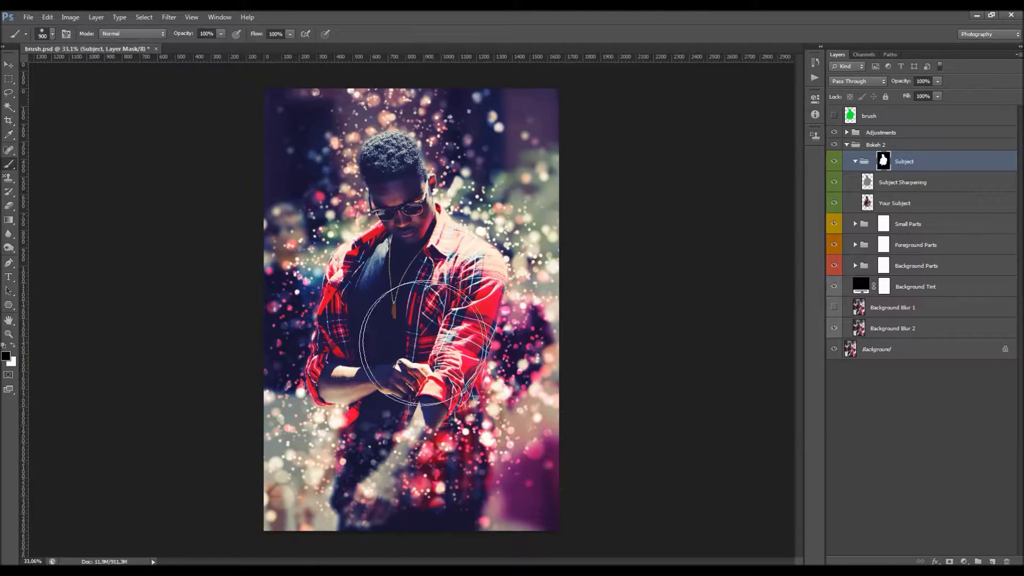
pyautogui.scroll(5, 421, 363)
pyautogui.scroll(2, 419, 348)
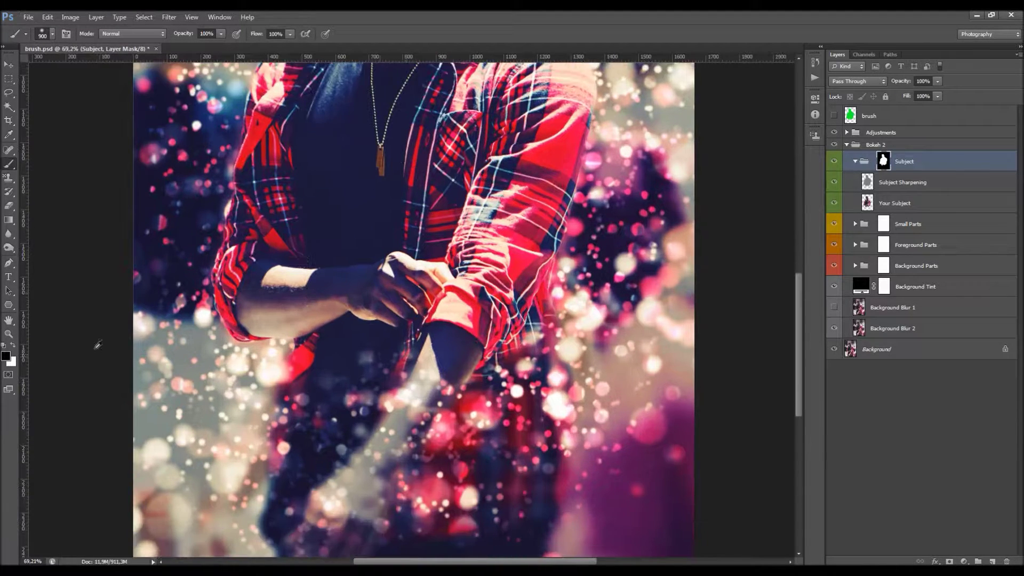
pyautogui.press('[')
pyautogui.press('[')
pyautogui.press('[')
pyautogui.press('[')
pyautogui.rightClick(398, 375)
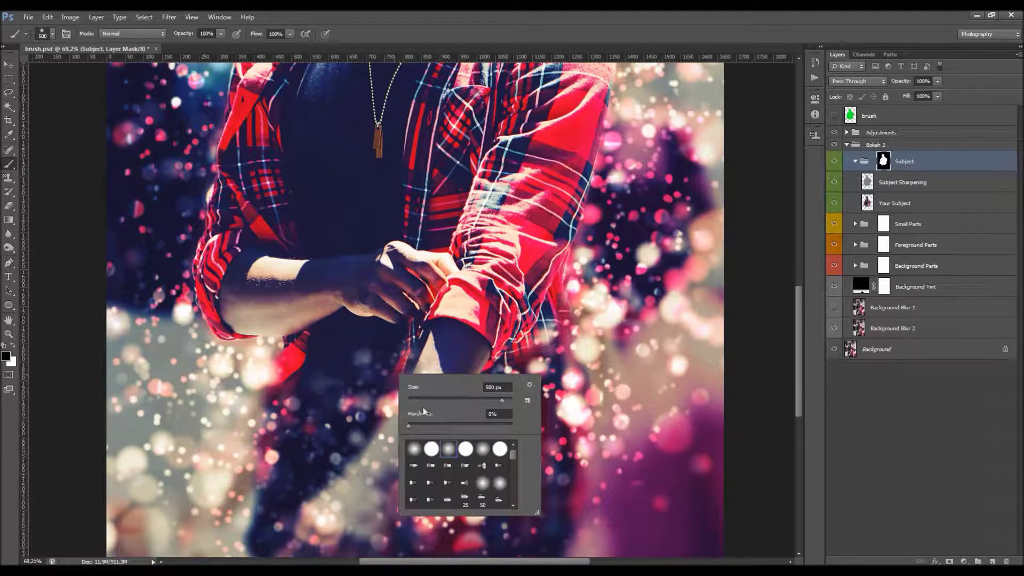
pyautogui.doubleClick(448, 450)
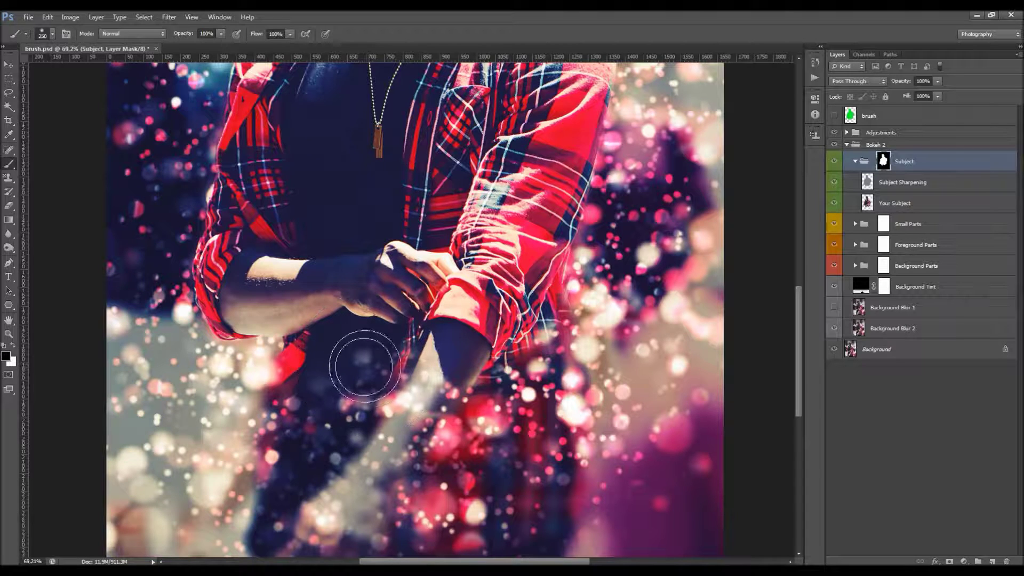
pyautogui.press('[')
pyautogui.press('[')
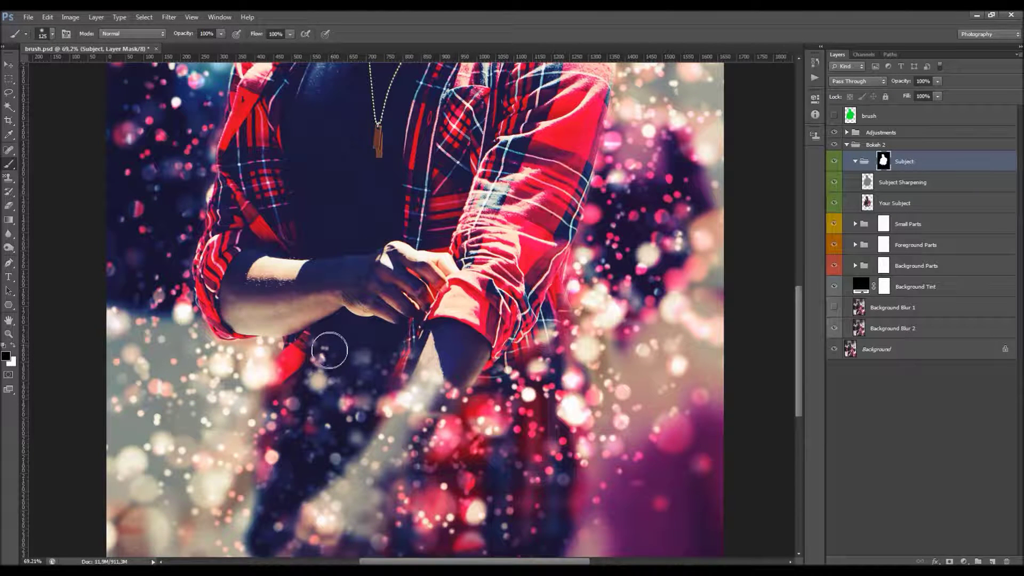
# Paint black on the Subject mask over the waist below the forearm and across the rolled cuff, varying the brush size
pyautogui.moveTo(353, 354); pyautogui.dragTo(366, 347)
pyautogui.press(']')
pyautogui.press(']')
pyautogui.press(']')
pyautogui.moveTo(433, 383)
pyautogui.mouseDown()
pyautogui.moveTo(464, 352)
pyautogui.moveTo(480, 395)
pyautogui.mouseUp()
pyautogui.press(']')
pyautogui.press(']')
pyautogui.press('[')
pyautogui.press('[')
pyautogui.press('[')
pyautogui.press('[')
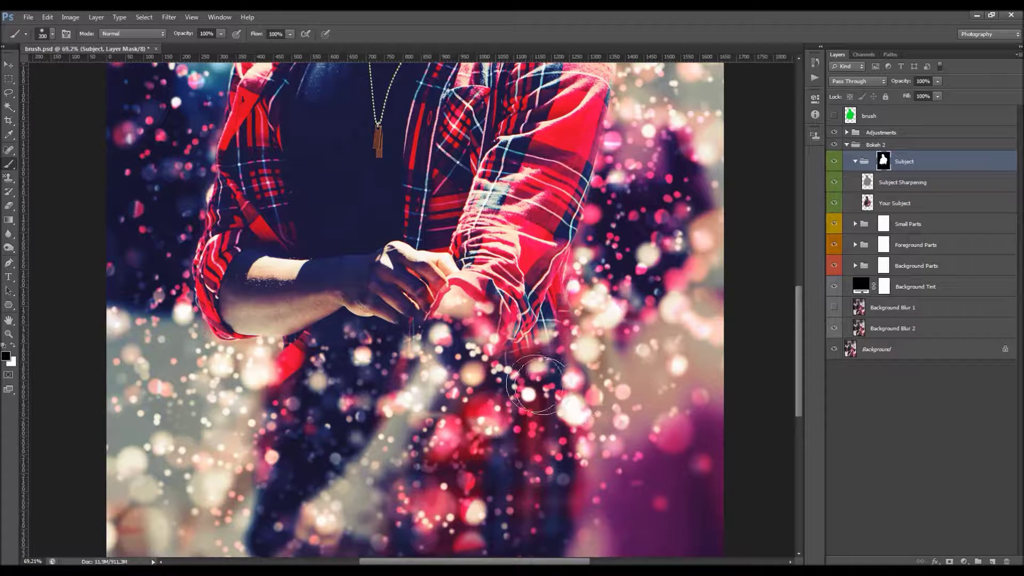
# Paint black on the Subject mask along the lower edge of the plaid sleeve and reduce the brush to 90 px
pyautogui.moveTo(528, 368)
pyautogui.mouseDown()
pyautogui.moveTo(577, 294)
pyautogui.moveTo(577, 308)
pyautogui.moveTo(574, 288)
pyautogui.moveTo(564, 292)
pyautogui.moveTo(539, 363)
pyautogui.moveTo(531, 360)
pyautogui.moveTo(589, 257)
pyautogui.moveTo(557, 261)
pyautogui.mouseUp()
pyautogui.press('[')
pyautogui.press('[')
pyautogui.press('[')
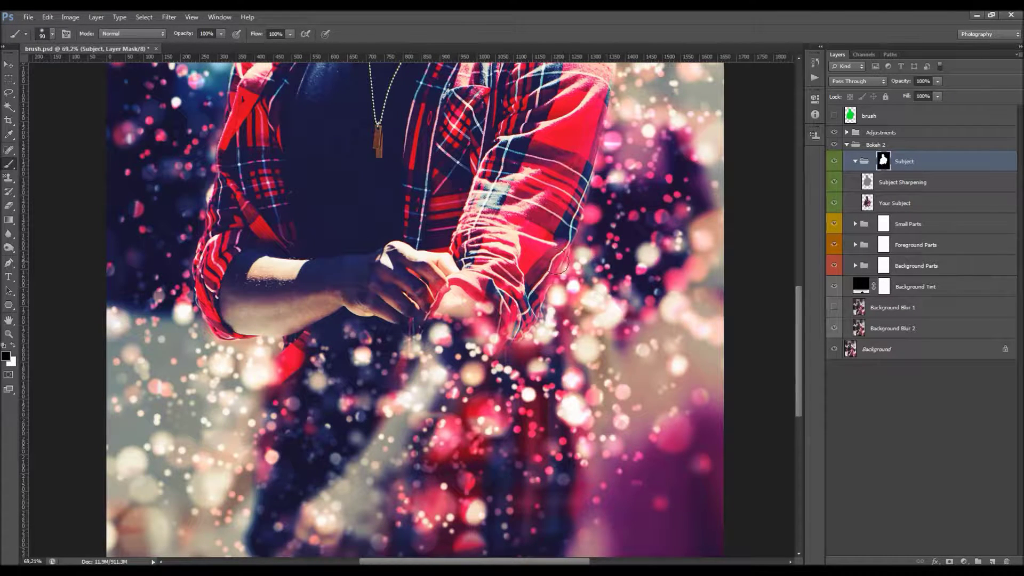
# Compare the whole photo with the Subject group hidden and shown
pyautogui.scroll(-3, 558, 261)
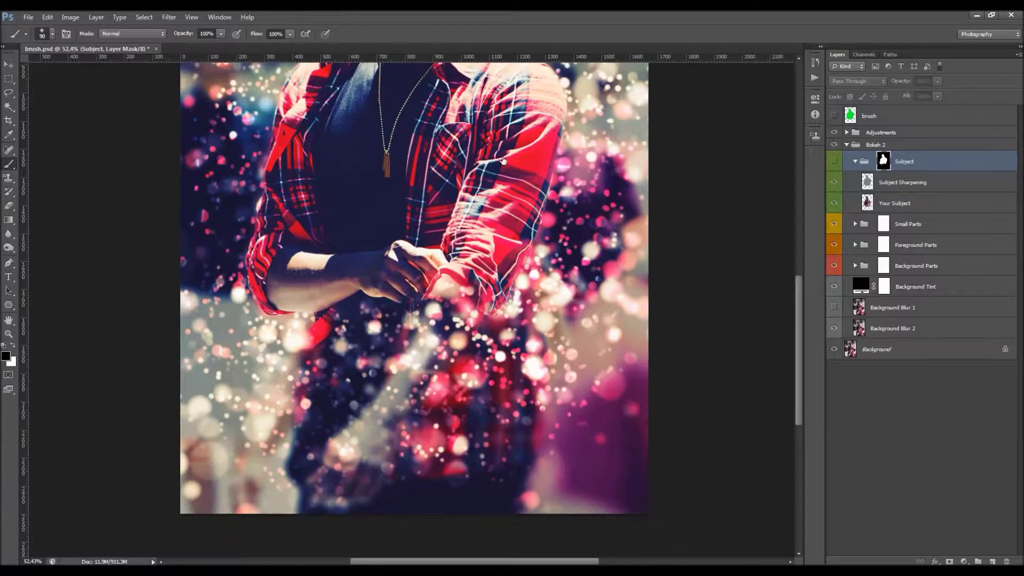
pyautogui.scroll(-2, 503, 159)
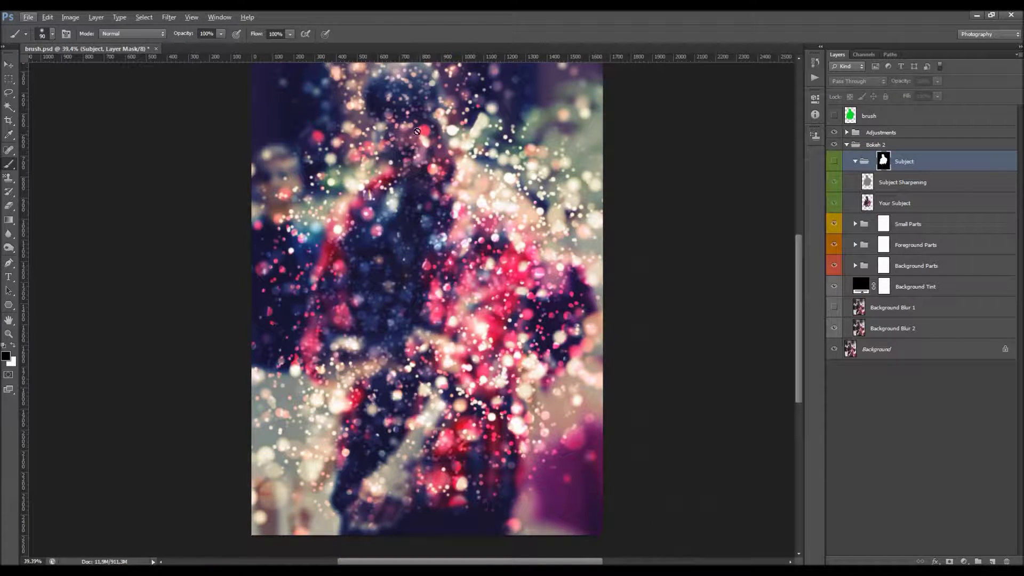
pyautogui.click(834, 161)
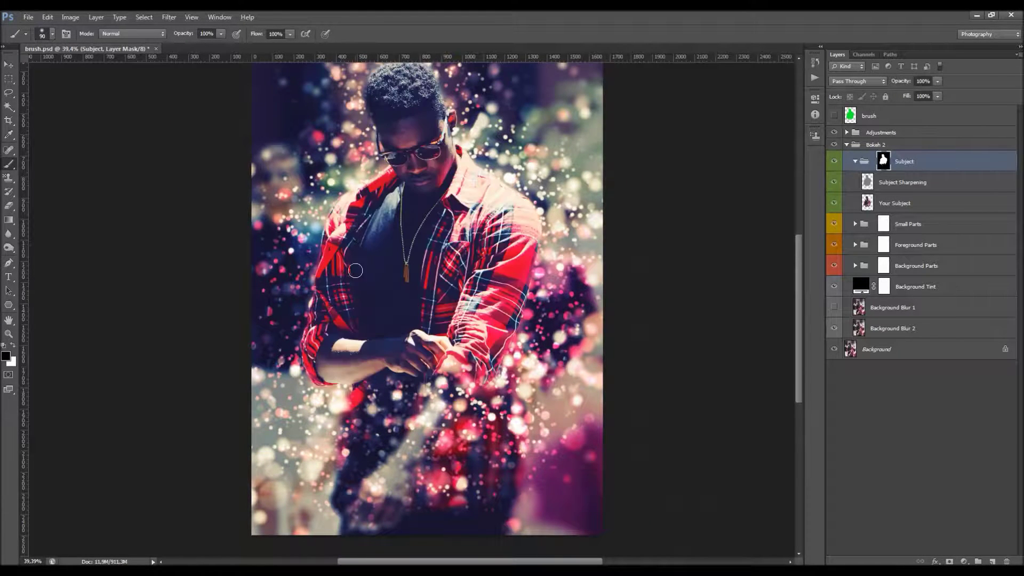
# Try masking out the shirt's shoulder and upper sleeve with a 250 px brush, and undo the stroke
pyautogui.press(']')
pyautogui.press(']')
pyautogui.press(']')
pyautogui.press(']')
pyautogui.press(']')
pyautogui.press(']')
pyautogui.moveTo(328, 264)
pyautogui.mouseDown()
pyautogui.moveTo(326, 298)
pyautogui.moveTo(344, 195)
pyautogui.mouseUp()
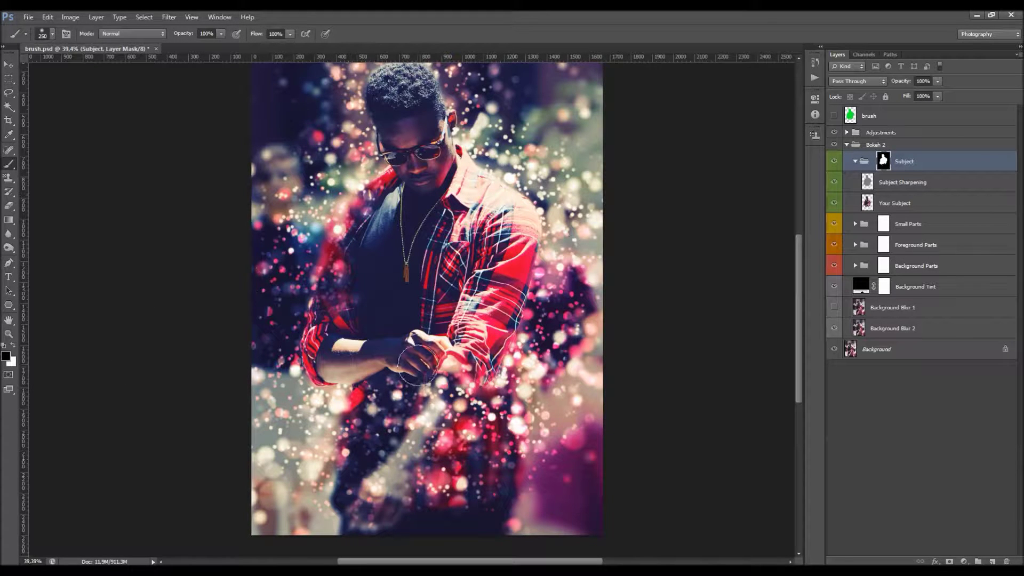
pyautogui.hotkey('ctrl', 'z')
# Paint white on the Subject mask to restore the rolled cuff and forearm, and return the foreground color to black
pyautogui.scroll(-1, 436, 398)
pyautogui.scroll(1, 437, 398)
pyautogui.press('x')
pyautogui.moveTo(445, 350)
pyautogui.mouseDown()
pyautogui.moveTo(454, 341)
pyautogui.moveTo(414, 346)
pyautogui.moveTo(368, 331)
pyautogui.moveTo(448, 341)
pyautogui.moveTo(450, 368)
pyautogui.moveTo(461, 354)
pyautogui.moveTo(453, 336)
pyautogui.moveTo(442, 376)
pyautogui.moveTo(446, 325)
pyautogui.moveTo(421, 368)
pyautogui.moveTo(443, 379)
pyautogui.moveTo(449, 341)
pyautogui.mouseUp()
pyautogui.press('x')
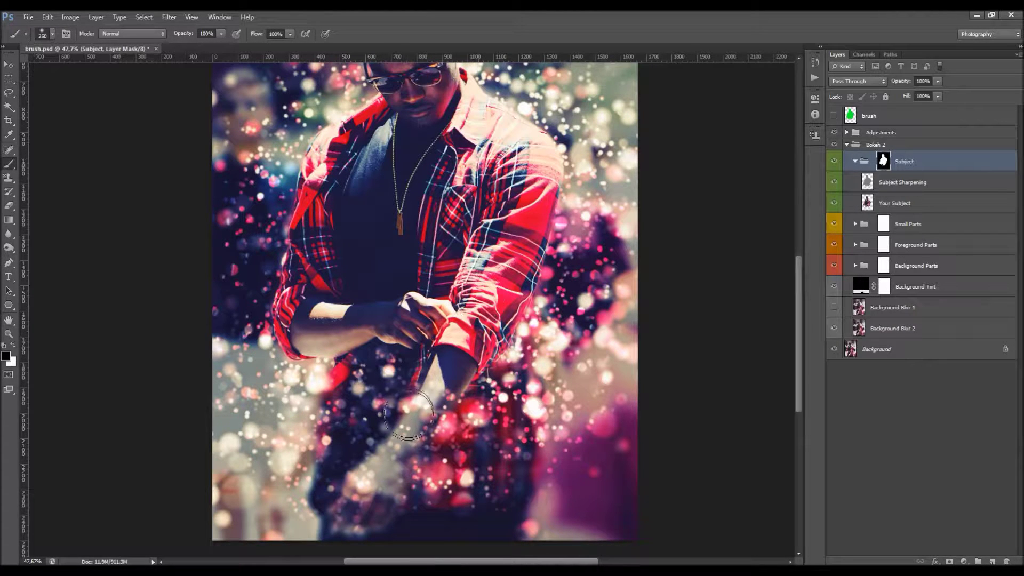
pyautogui.press('x')
pyautogui.press('x')
# Reduce the brush to 60 px and touch up the Subject mask with black at the waist below the hands
pyautogui.press('[')
pyautogui.press('[')
pyautogui.press('[')
pyautogui.press('[')
pyautogui.press('[')
pyautogui.press('[')
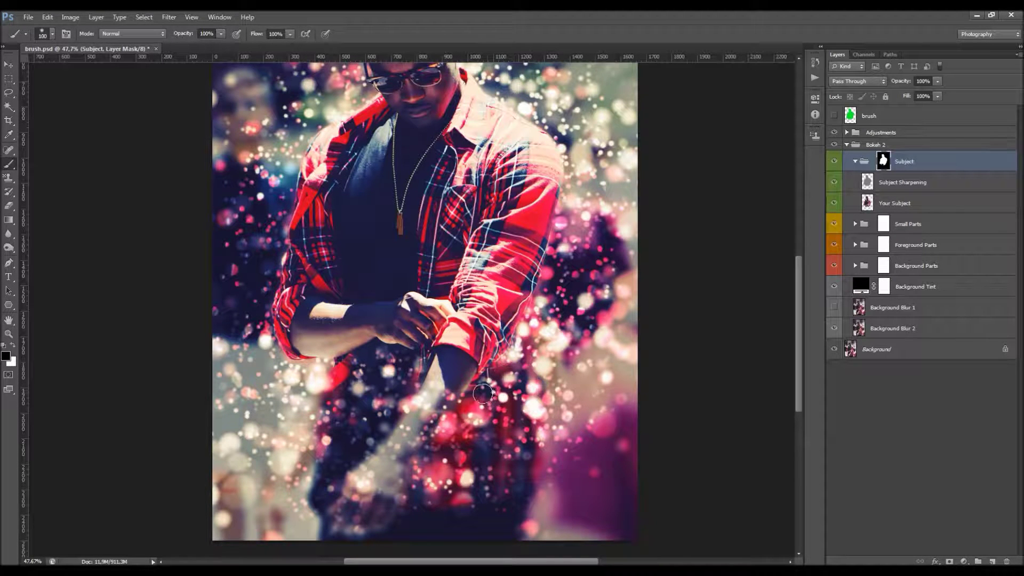
pyautogui.press('[')
pyautogui.press('[')
pyautogui.press('[')
pyautogui.moveTo(391, 377); pyautogui.dragTo(397, 375)
# Fit the photo in view, switch to the Move tool, collapse Bokeh 2 and compare the photo with that group hidden and shown
pyautogui.hotkey('ctrl', '0')
pyautogui.hotkey('ctrl', '-')
pyautogui.hotkey('ctrl', '-')
pyautogui.hotkey('ctrl', '0')
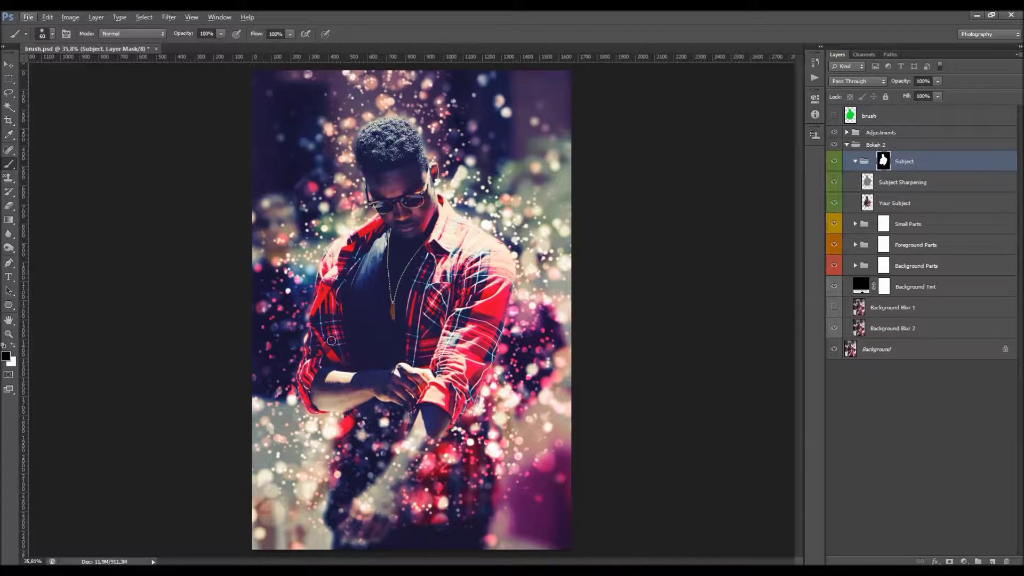
pyautogui.press('v')
pyautogui.hotkey('alt', 'v')
pyautogui.press('Escape')
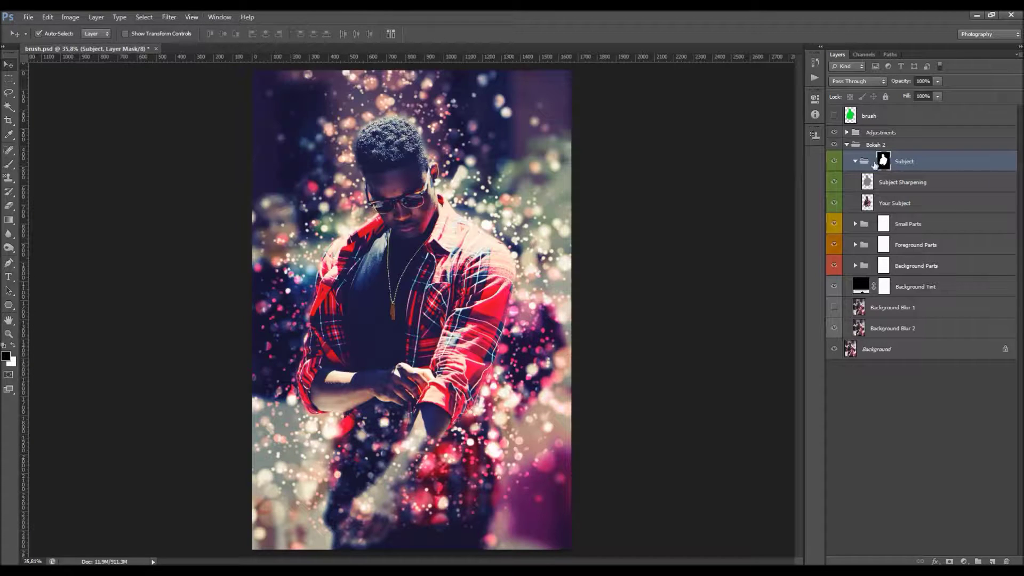
pyautogui.click(847, 144)
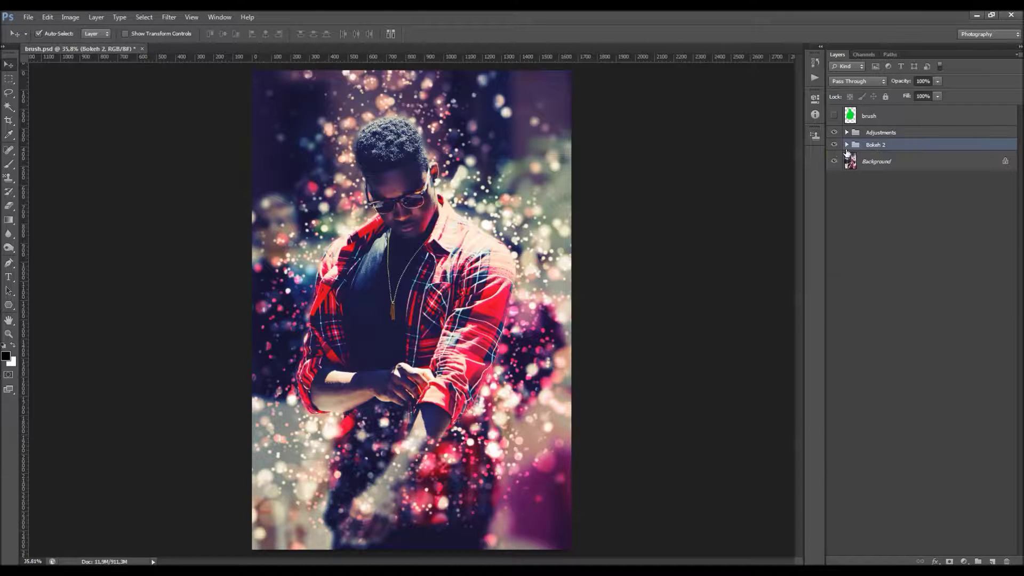
pyautogui.click(835, 145)
pyautogui.click(835, 145)
# Expand the Adjustments and Bokeh 2 groups and check the effect of the Your Subject layer
pyautogui.click(847, 133)
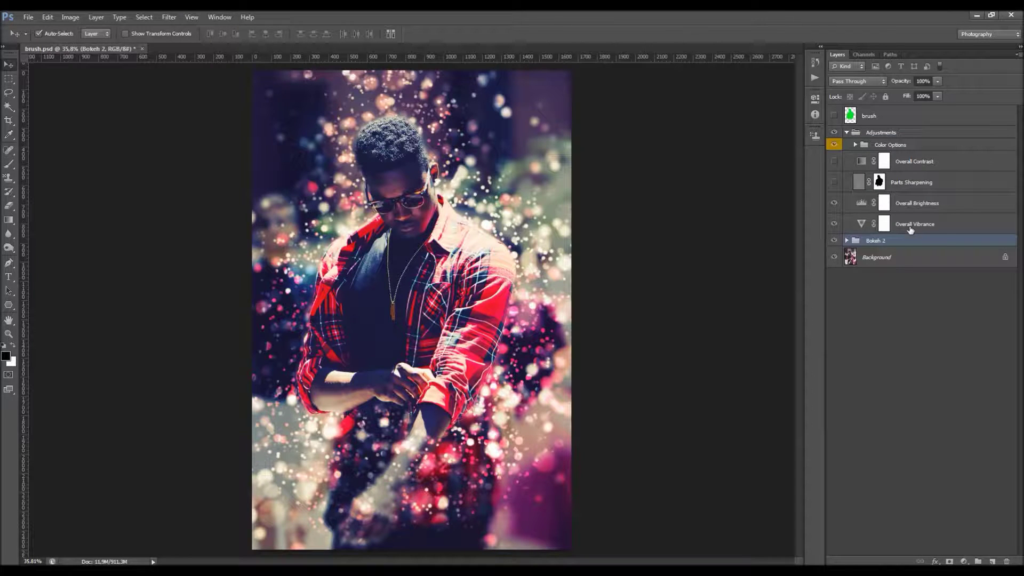
pyautogui.click(881, 224)
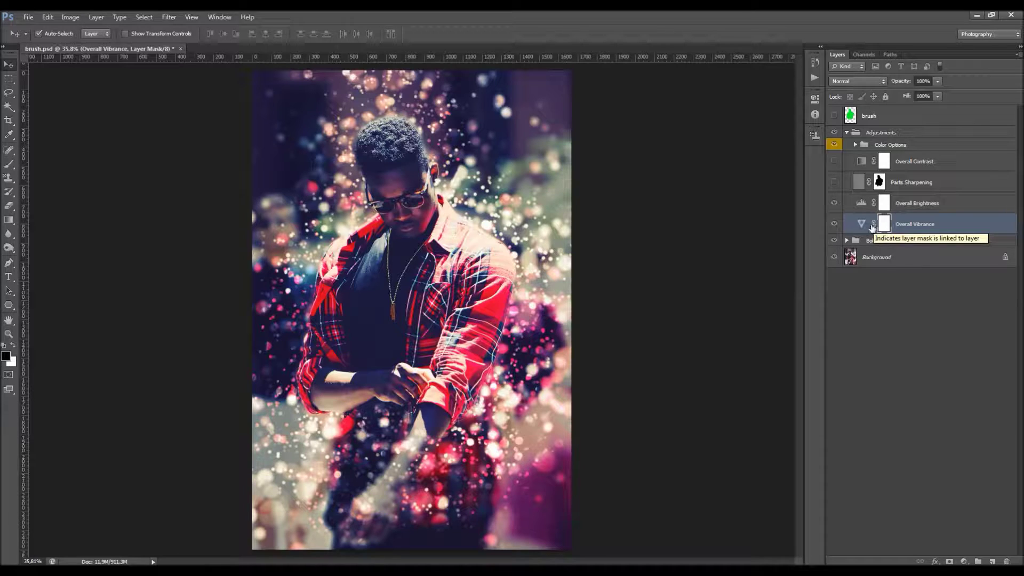
pyautogui.click(846, 241)
pyautogui.click(855, 257)
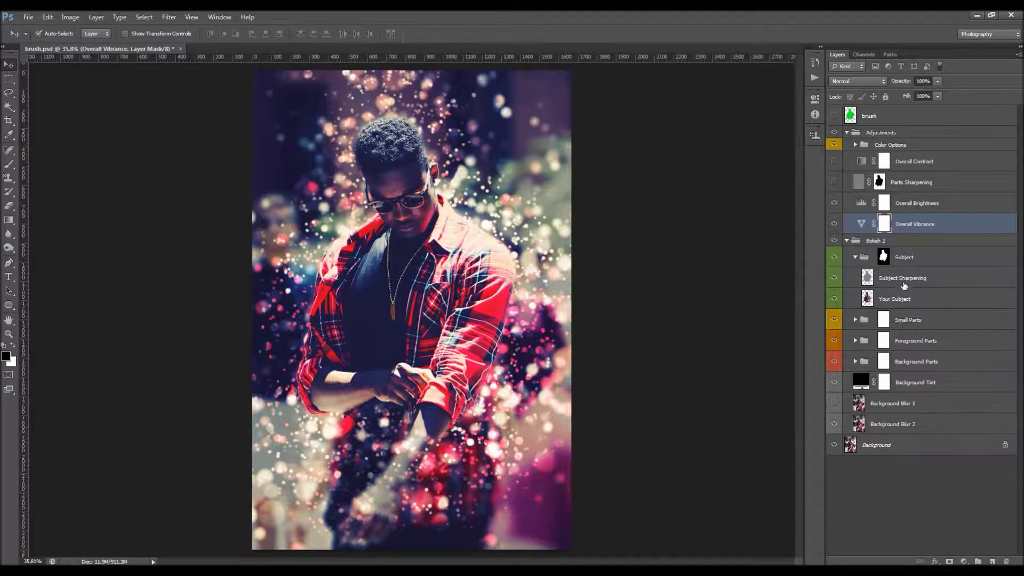
pyautogui.click(901, 300)
pyautogui.click(835, 300)
pyautogui.click(835, 300)
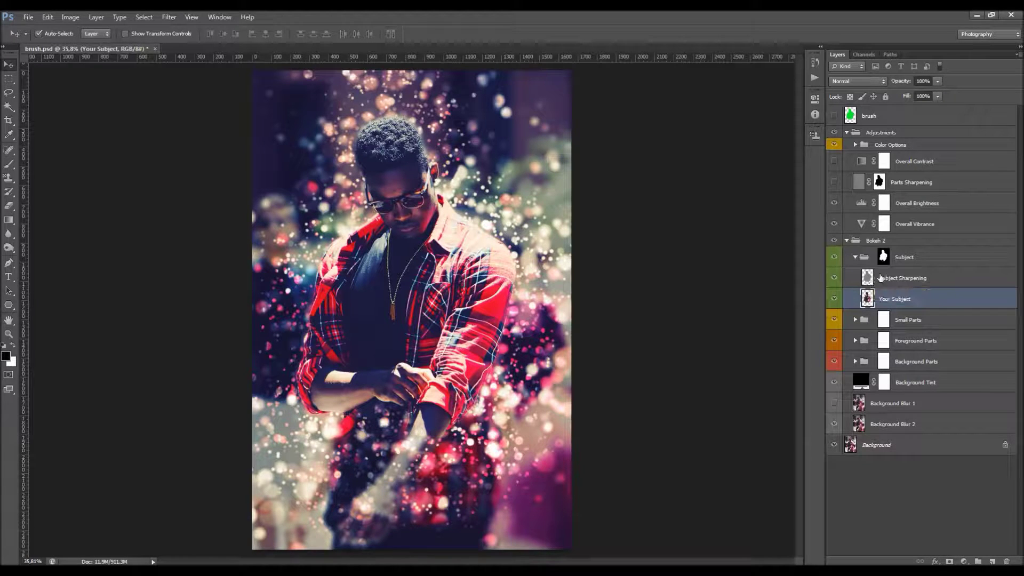
# Select the Subject Sharpening layer and compare the photo with it hidden and shown
pyautogui.click(897, 278)
pyautogui.click(835, 278)
pyautogui.click(834, 278)
pyautogui.click(835, 278)
pyautogui.click(836, 278)
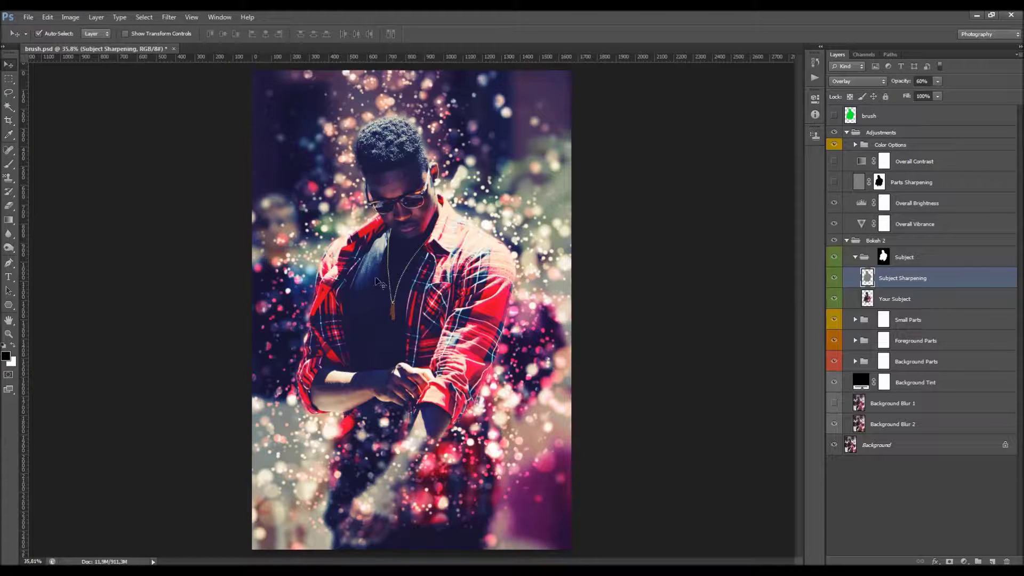
# Try opacities of 85% and 75% for Subject Sharpening, set it to 61%, and collapse the Bokeh 2 group
pyautogui.click(919, 83)
pyautogui.write('85')
pyautogui.press('Return')
pyautogui.write('75')
pyautogui.press('Return')
pyautogui.write('61')
pyautogui.press('Return')
pyautogui.click(847, 241)
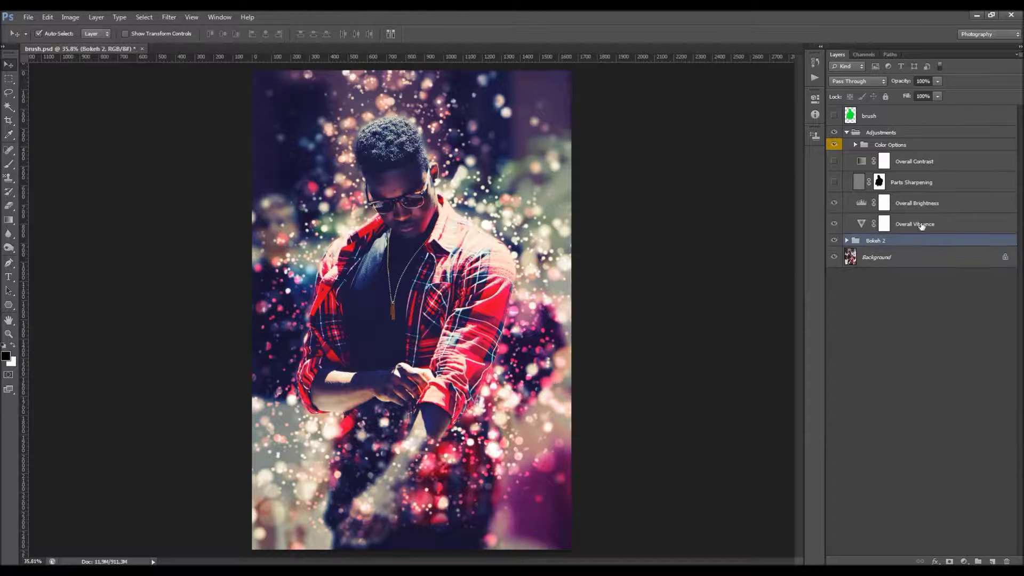
# Set the Overall Vibrance layer to vibrance +48 and saturation +13, and compare the photo with it hidden and shown
pyautogui.click(914, 227)
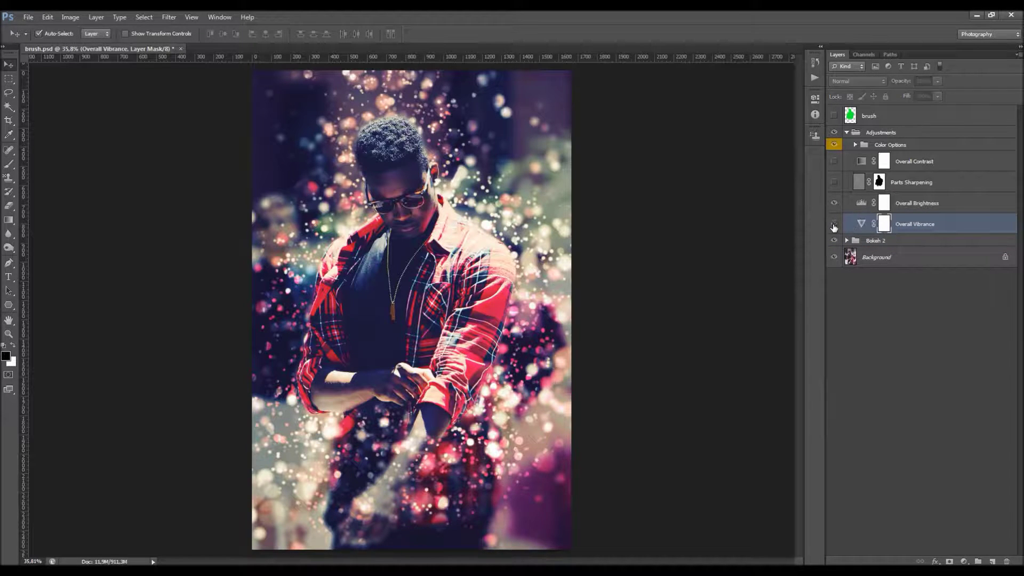
pyautogui.doubleClick(859, 226)
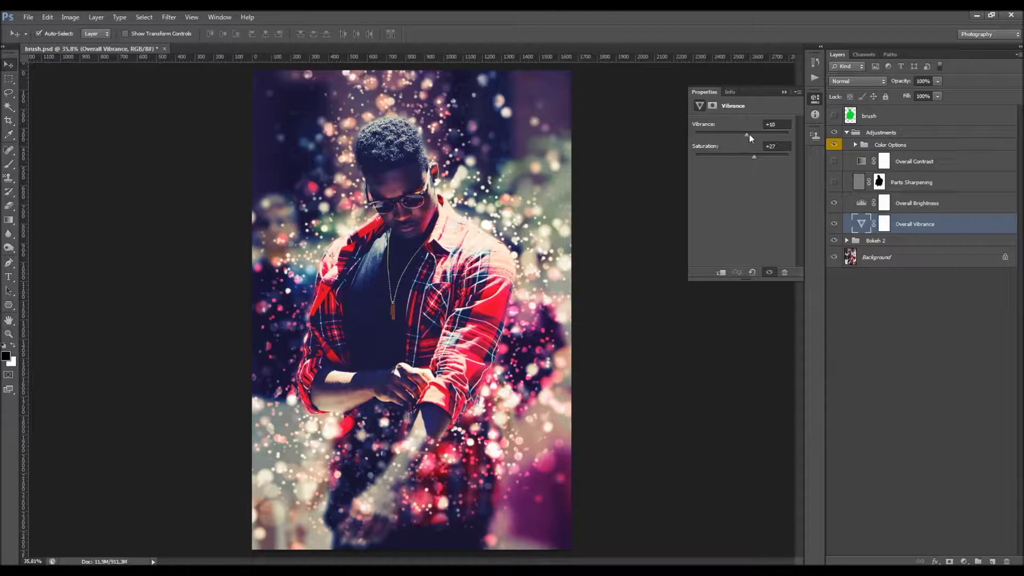
pyautogui.moveTo(722, 135); pyautogui.dragTo(760, 159)
pyautogui.moveTo(745, 159); pyautogui.dragTo(747, 158)
pyautogui.click(834, 225)
pyautogui.click(834, 224)
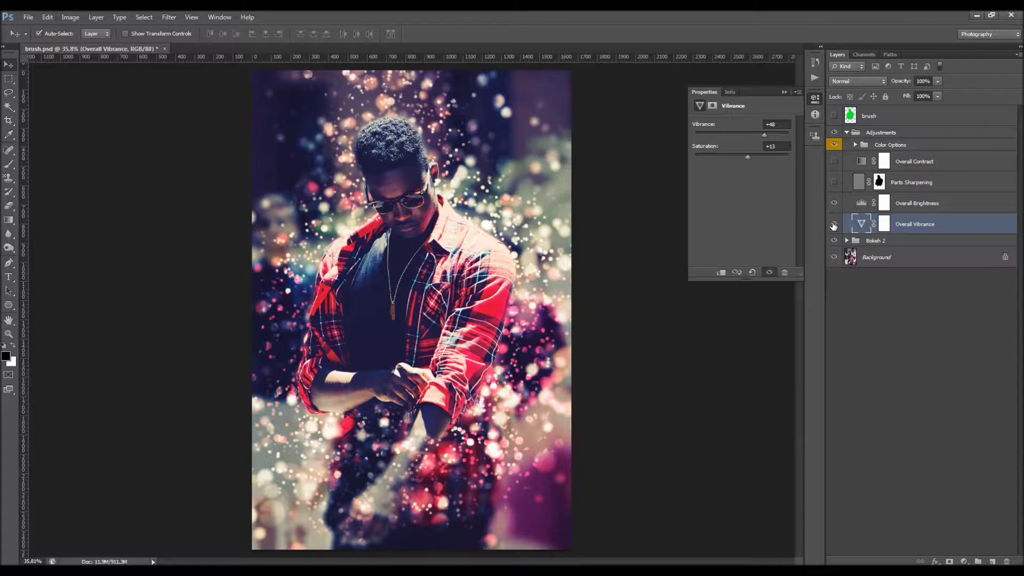
pyautogui.click(785, 92)
# Try shifting the black and white input levels of the Overall Brightness layer and close its settings
pyautogui.click(863, 203)
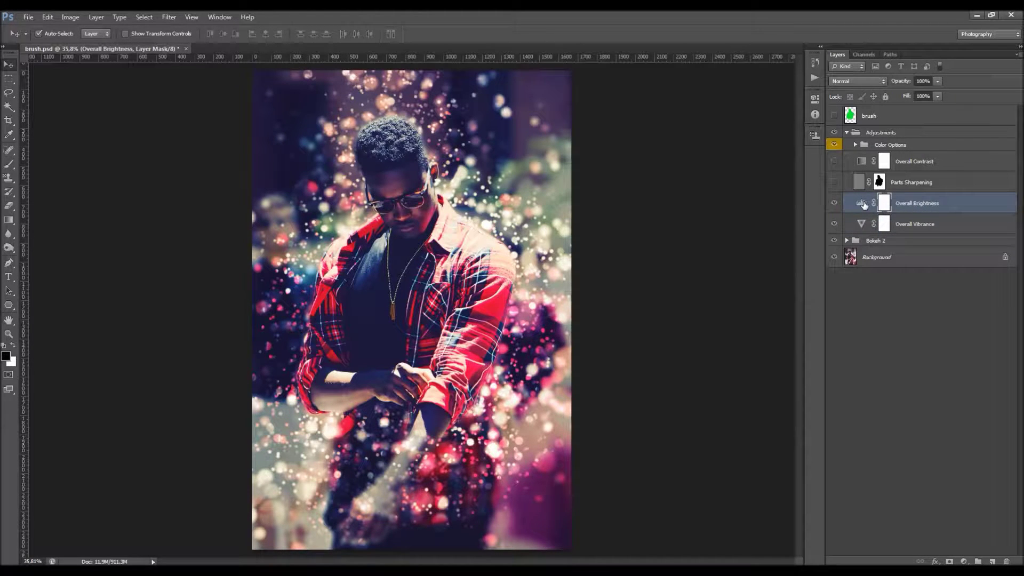
pyautogui.doubleClick(862, 203)
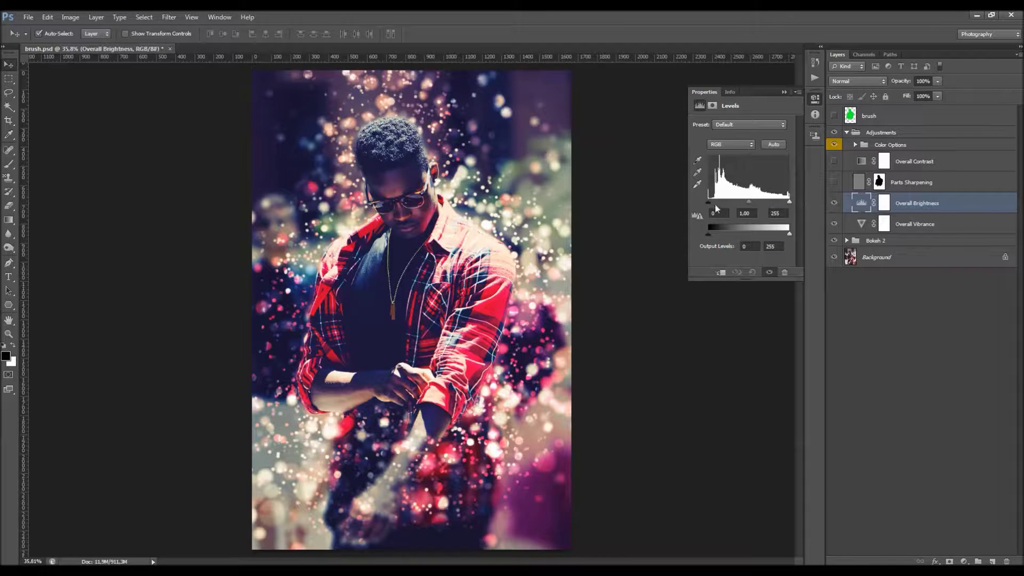
pyautogui.moveTo(715, 205); pyautogui.dragTo(699, 208)
pyautogui.moveTo(790, 204)
pyautogui.mouseDown()
pyautogui.moveTo(779, 205)
pyautogui.moveTo(809, 206)
pyautogui.mouseUp()
pyautogui.click(779, 212)
pyautogui.click(784, 92)
# Make the Parts Sharpening layer visible and inspect its effect on the bokeh parts
pyautogui.click(857, 182)
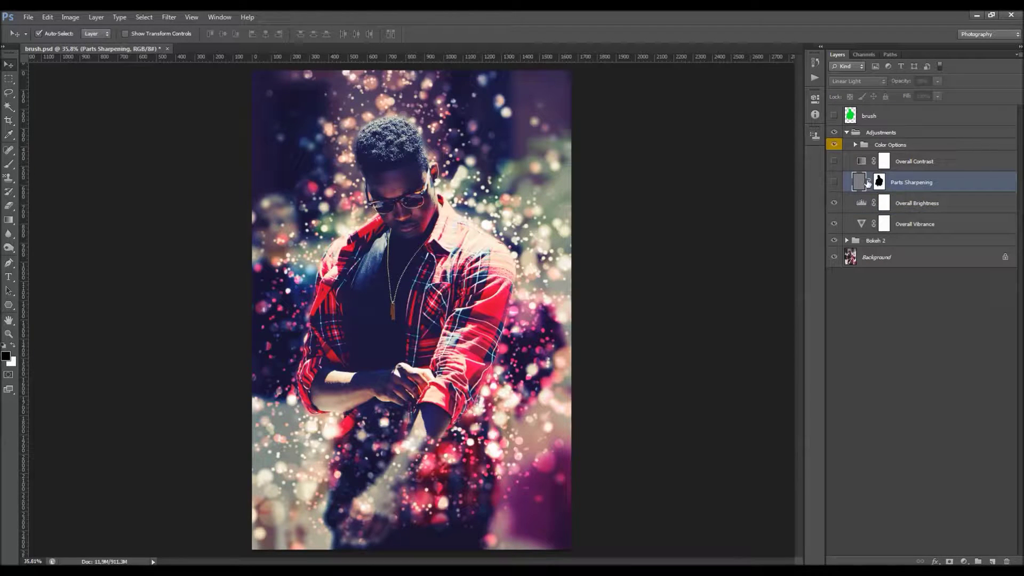
pyautogui.click(834, 182)
pyautogui.click(834, 182)
pyautogui.click(834, 183)
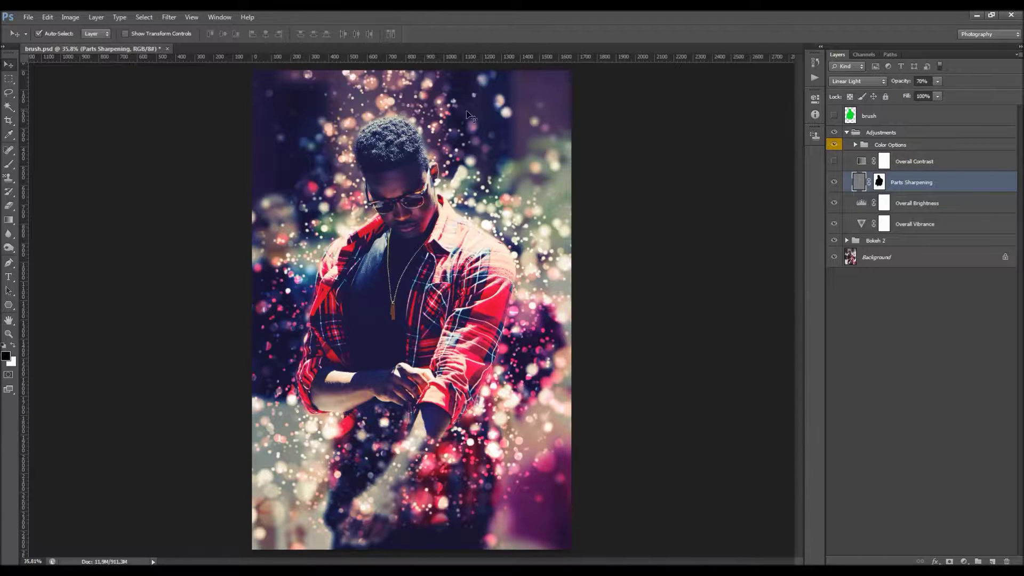
pyautogui.scroll(2, 472, 116)
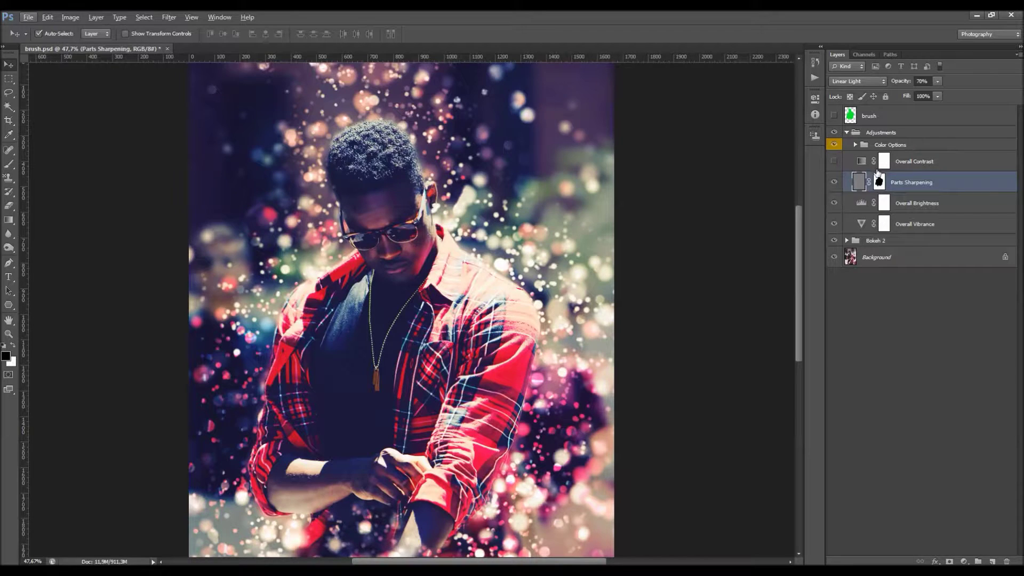
pyautogui.scroll(-2, 561, 165)
pyautogui.scroll(1, 562, 165)
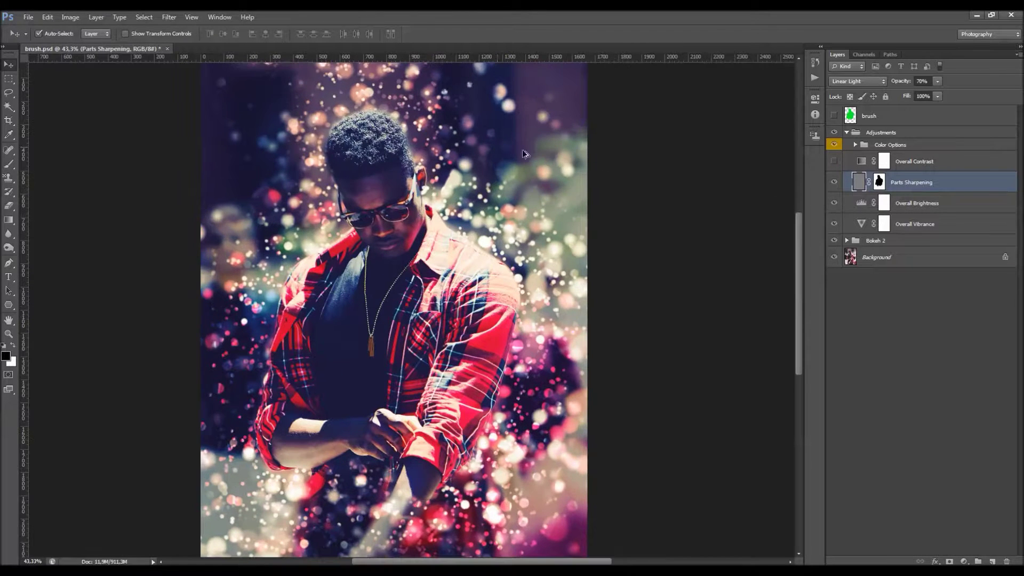
# Try shifting the Parts Sharpening layer sideways over the photo and examine the bokeh around the subject
pyautogui.click(858, 183)
pyautogui.moveTo(498, 129); pyautogui.dragTo(543, 115)
pyautogui.scroll(2, 543, 115)
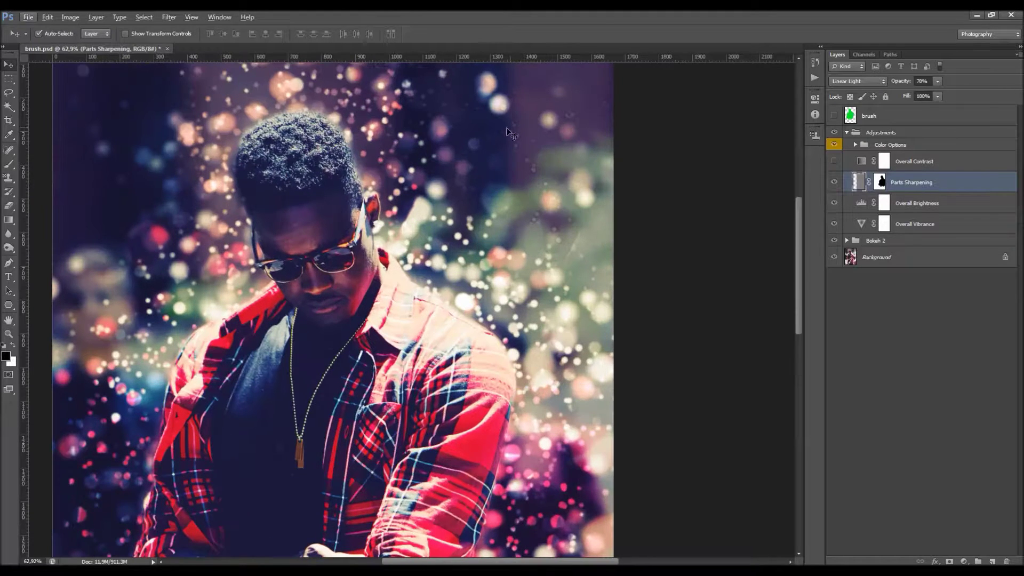
pyautogui.scroll(-2, 582, 114)
pyautogui.moveTo(570, 128); pyautogui.dragTo(469, 120)
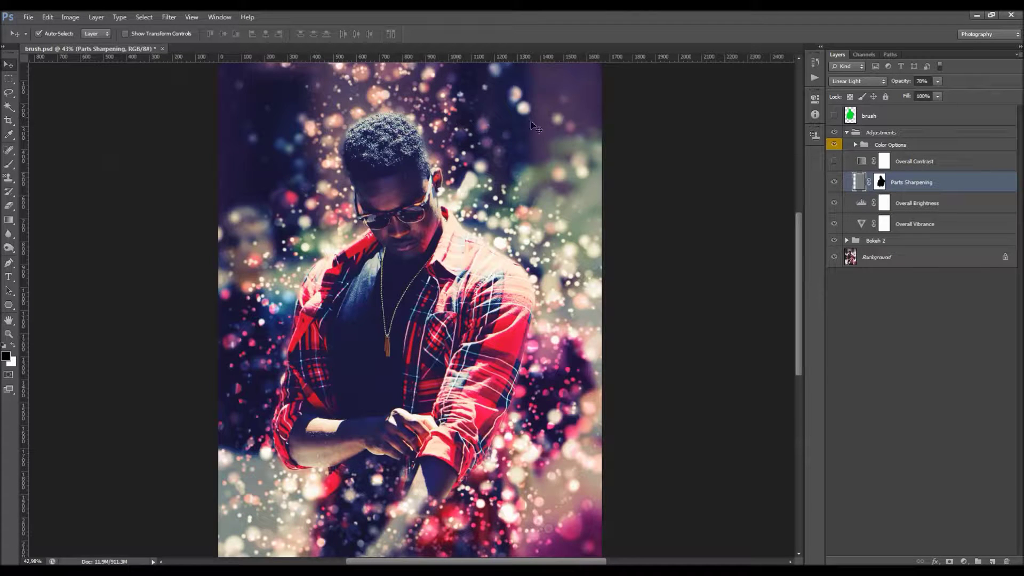
pyautogui.moveTo(540, 118); pyautogui.dragTo(501, 119)
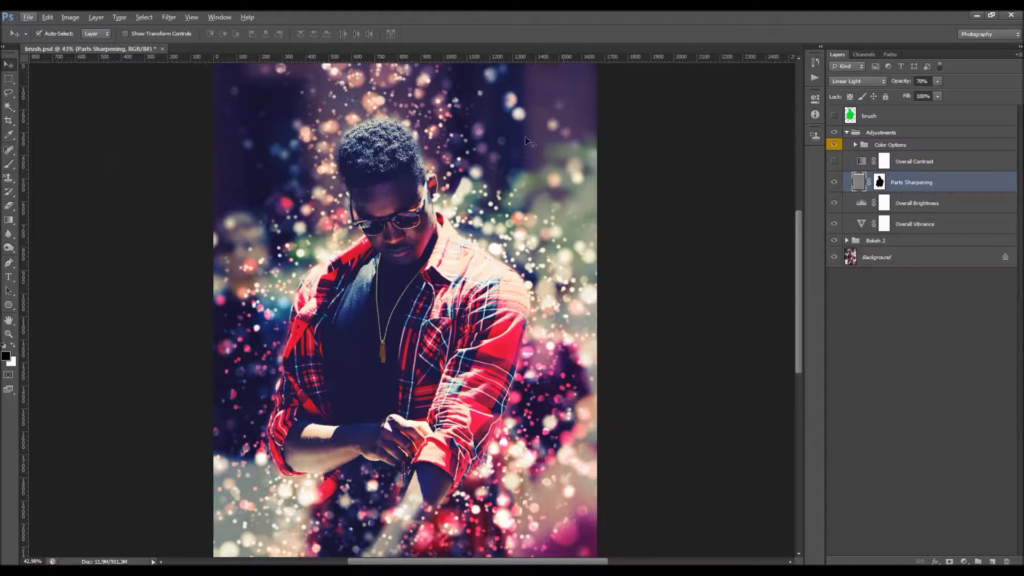
pyautogui.scroll(-2, 482, 124)
# Delete the Parts Sharpening layer and activate the Brush tool
pyautogui.rightClick(933, 175)
pyautogui.click(930, 219)
pyautogui.press('Return')
pyautogui.press('b')
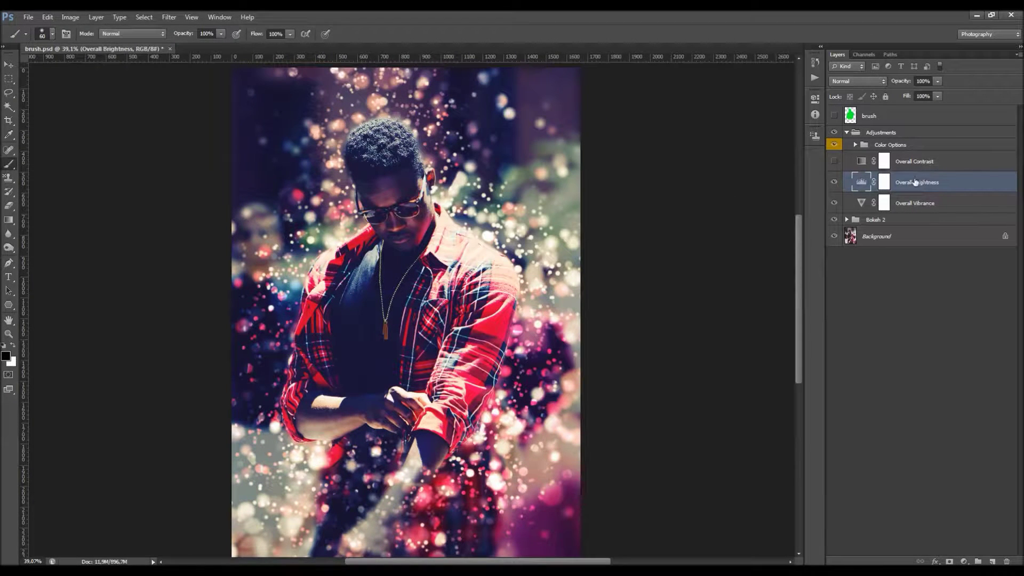
# Hide the Color Options group and merge the visible image onto a new layer above Overall Brightness using Apply Image
pyautogui.click(835, 145)
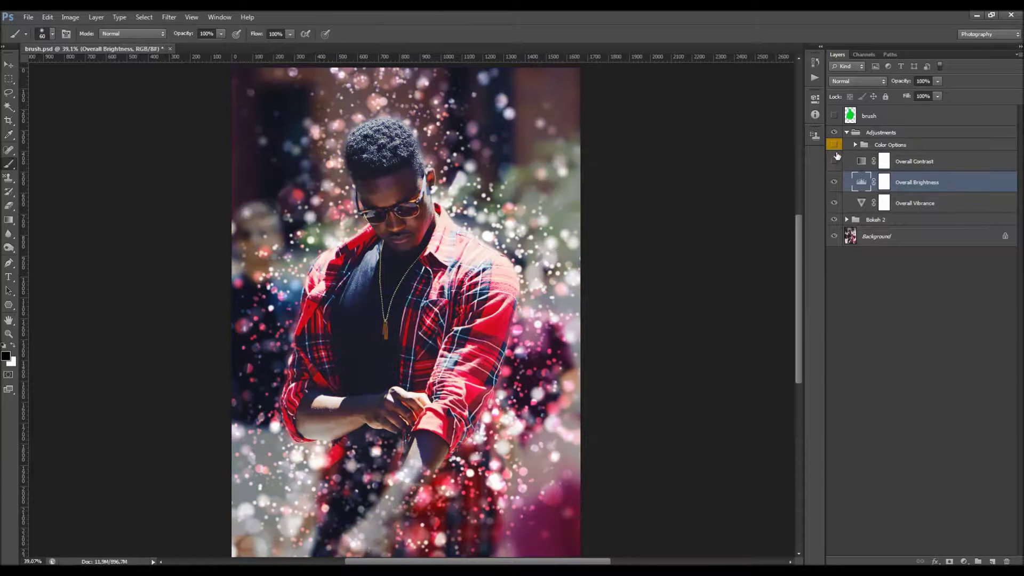
pyautogui.click(834, 159)
pyautogui.click(994, 561)
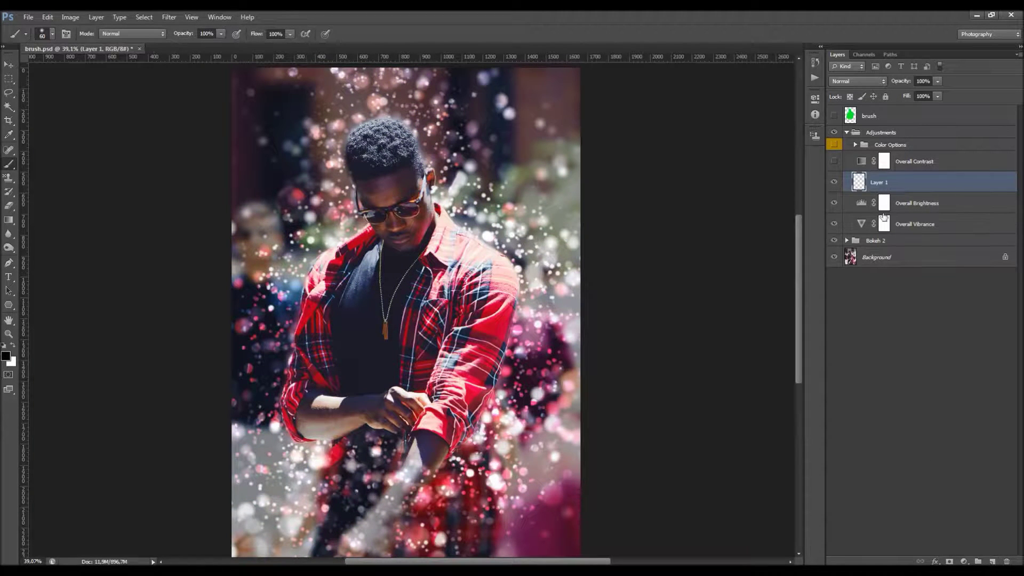
pyautogui.click(68, 17)
pyautogui.click(113, 167)
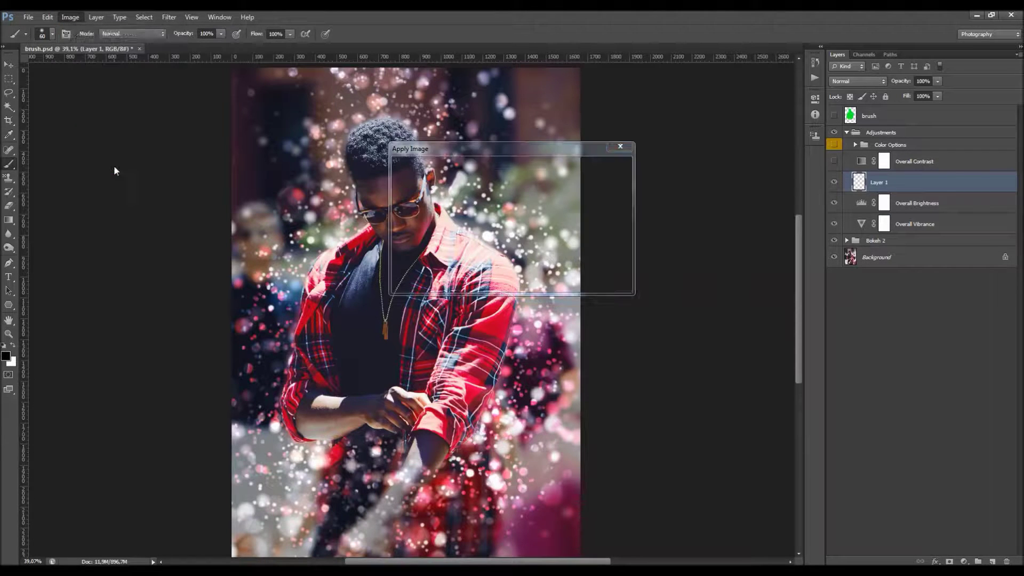
pyautogui.press('Return')
# Apply a High Pass filter with a 2.0 pixel radius to the merged layer and set its blend mode to Linear Light
pyautogui.click(168, 17)
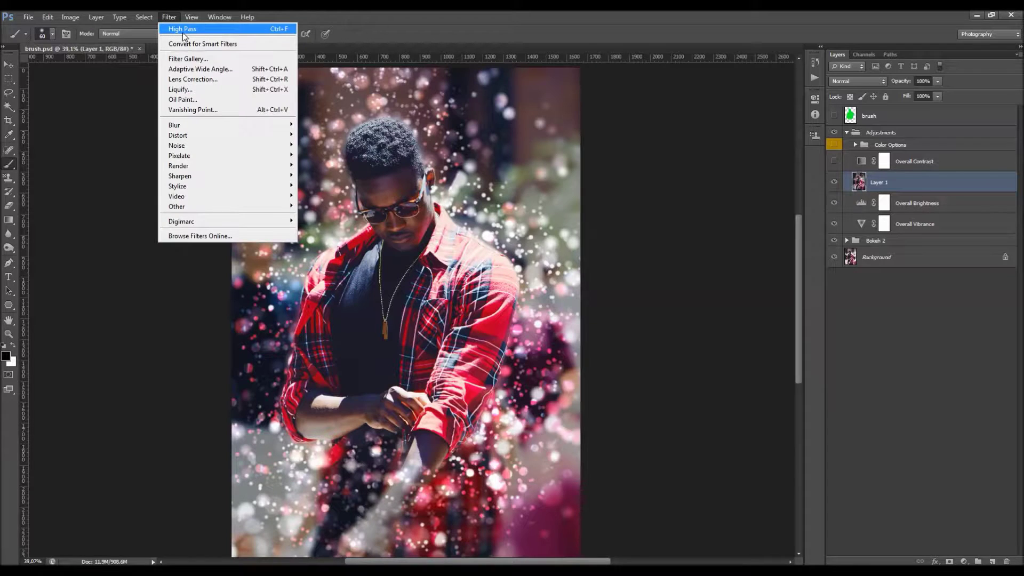
pyautogui.moveTo(224, 207)
pyautogui.click(326, 215)
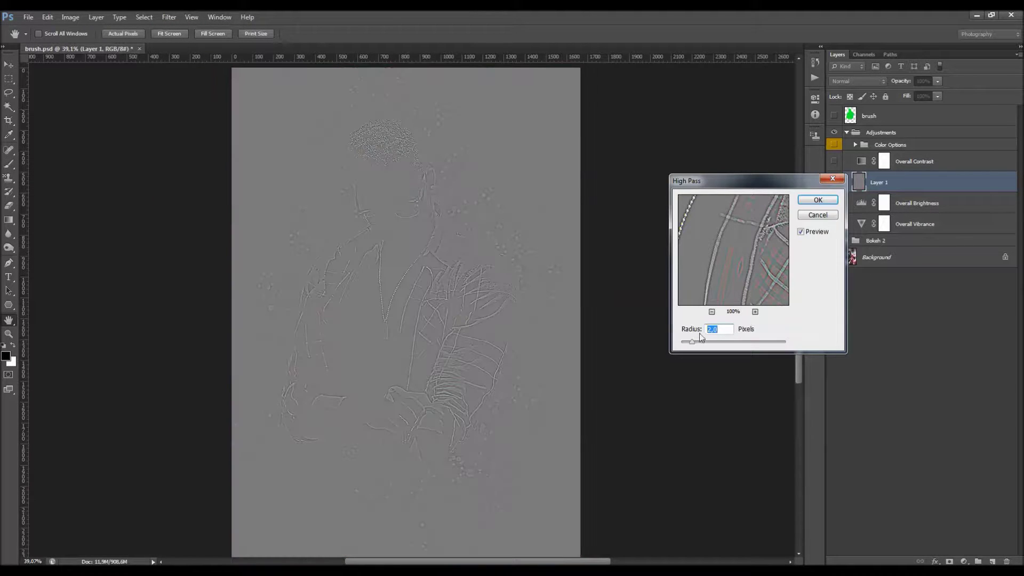
pyautogui.click(818, 200)
pyautogui.click(857, 81)
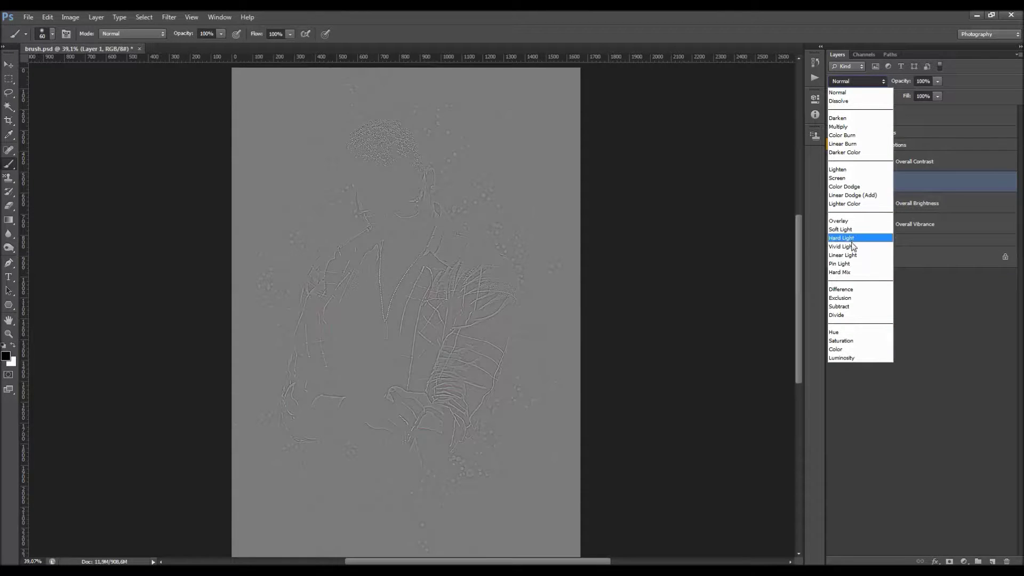
pyautogui.click(847, 255)
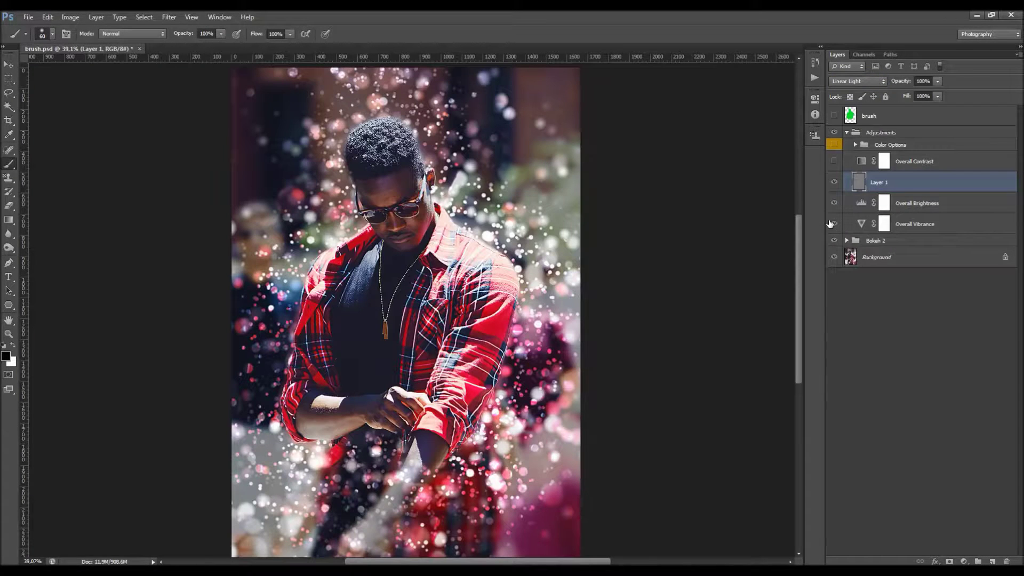
# Load the Subject group's mask as a selection and add it as a layer mask on Layer 1
pyautogui.press('v')
pyautogui.click(847, 240)
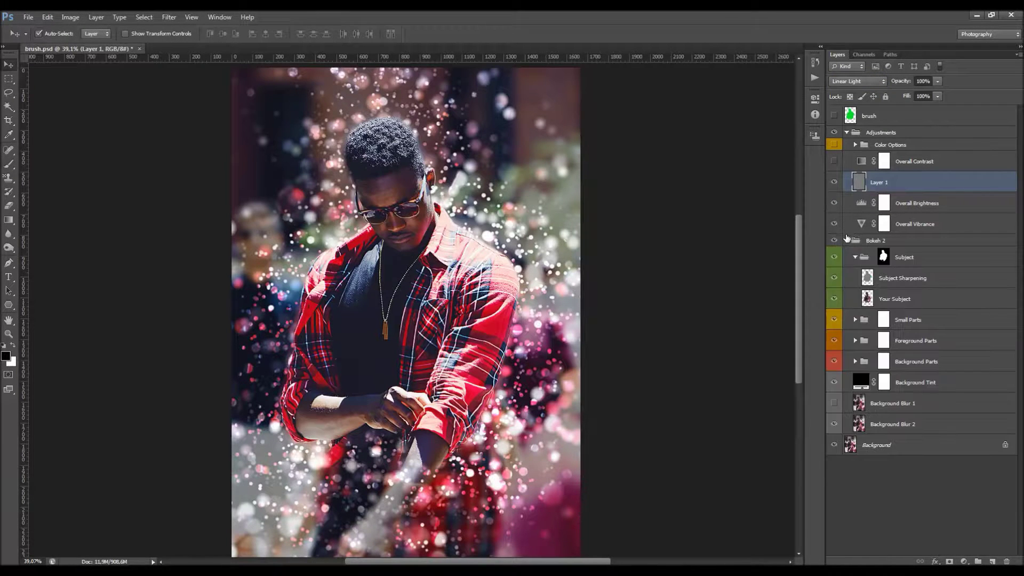
pyautogui.moveTo(881, 260); pyautogui.dragTo(885, 260)
pyautogui.keyDown('ctrl'); pyautogui.click(884, 258); pyautogui.keyUp('ctrl')
pyautogui.click(950, 561)
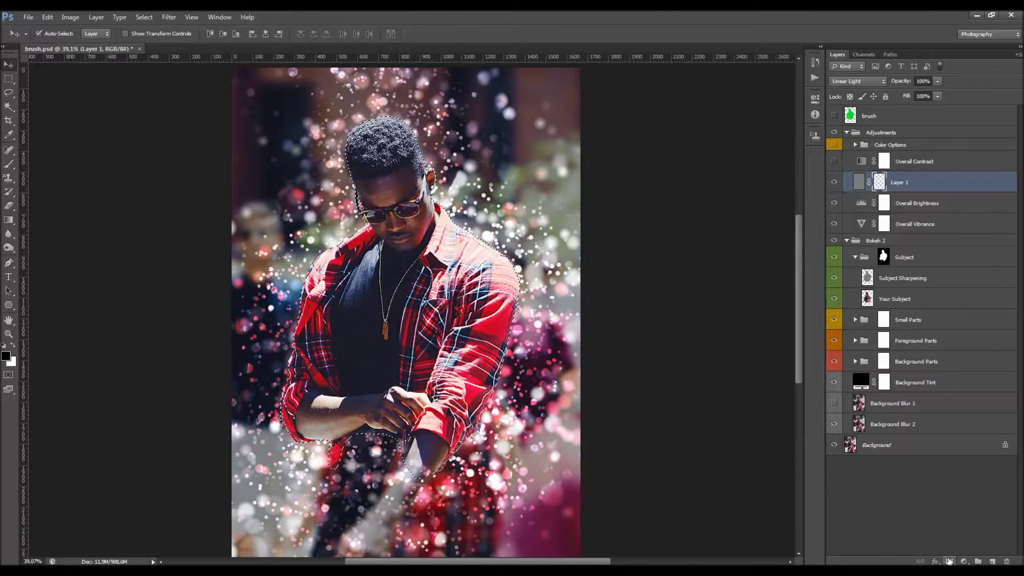
pyautogui.click(858, 182)
pyautogui.click(879, 182)
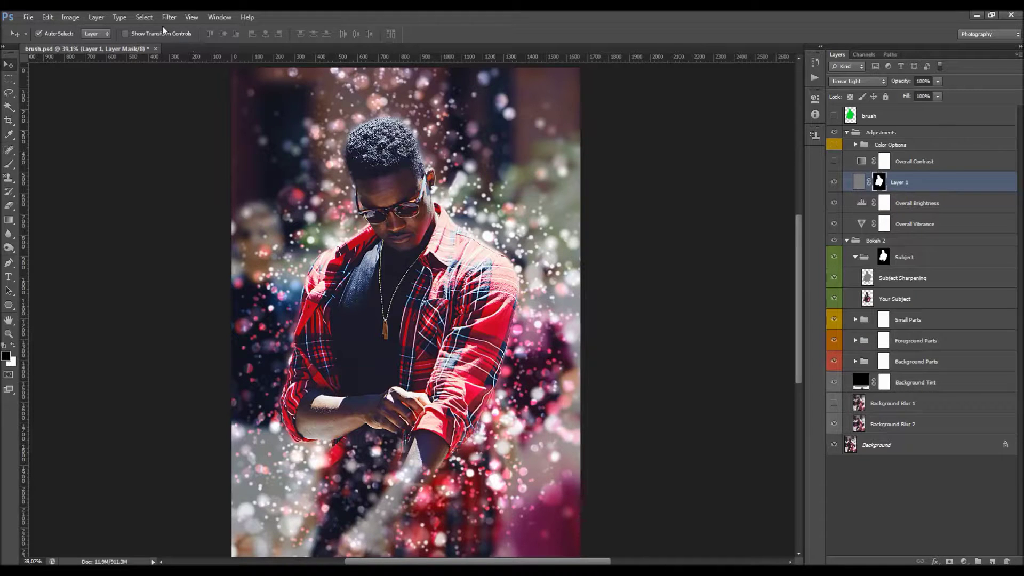
# Invert the mask of Layer 1 so the sharpening affects only the area around the subject
pyautogui.click(144, 17)
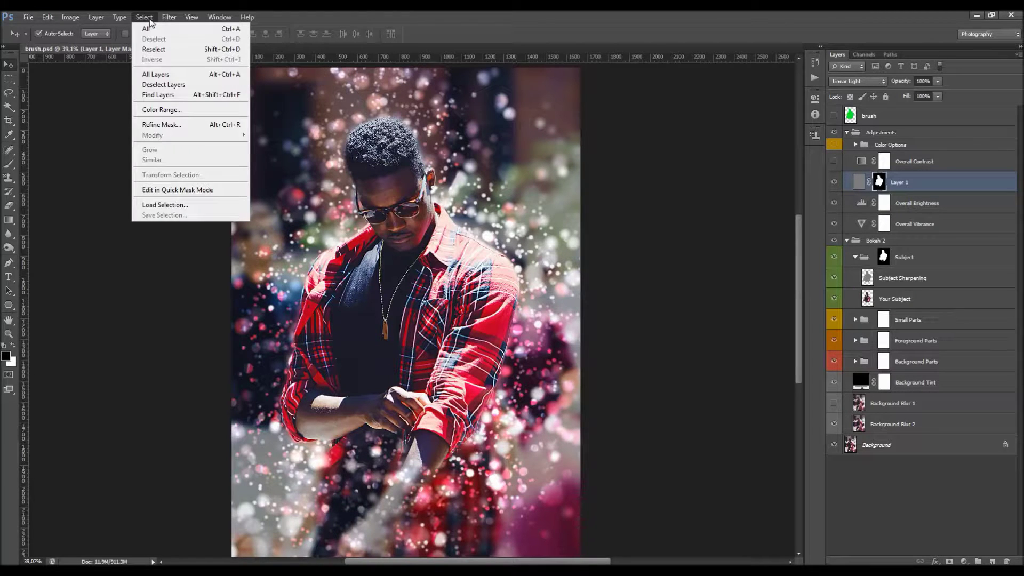
pyautogui.click(47, 17)
pyautogui.click(70, 17)
pyautogui.moveTo(100, 44)
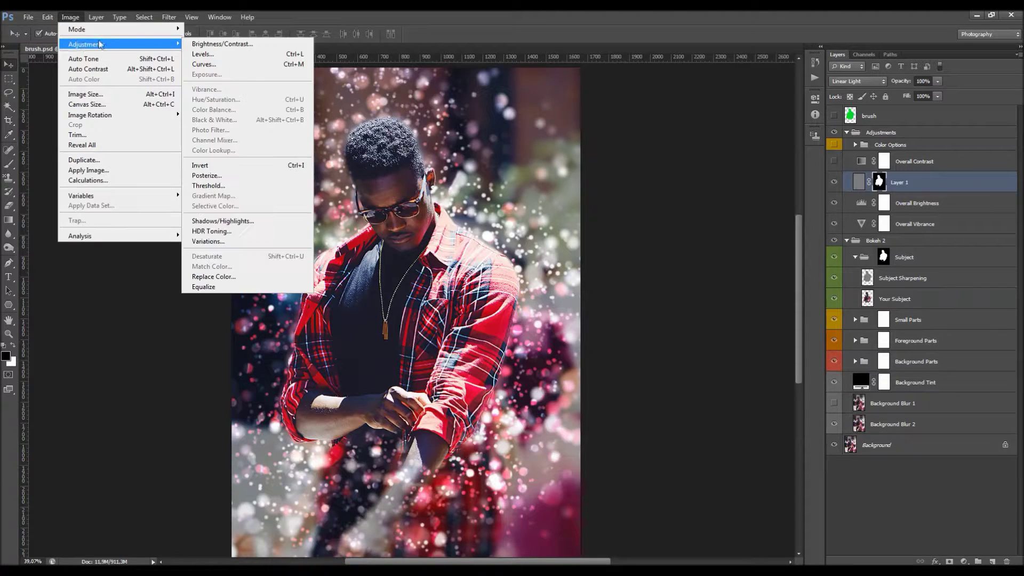
pyautogui.click(228, 169)
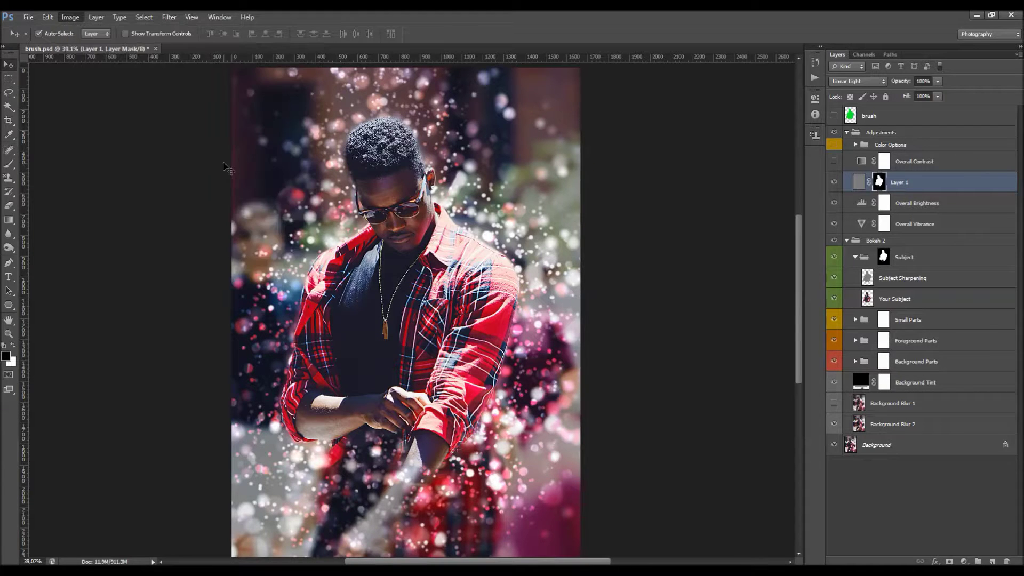
# Show the Color Options group again, compare Layer 1 on and off, and slightly lower its opacity
pyautogui.click(834, 182)
pyautogui.click(834, 145)
pyautogui.click(834, 181)
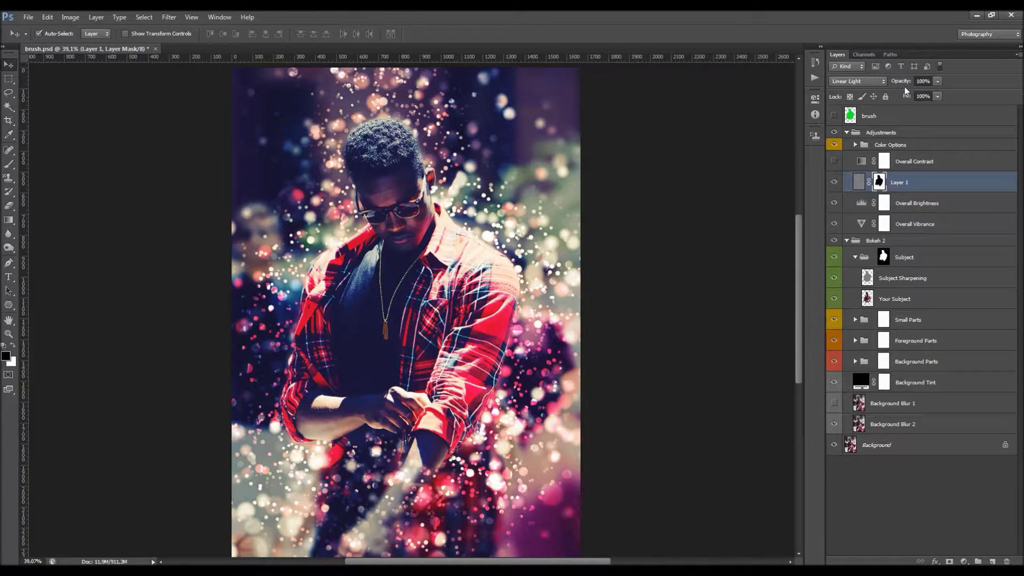
pyautogui.moveTo(903, 85); pyautogui.dragTo(900, 87)
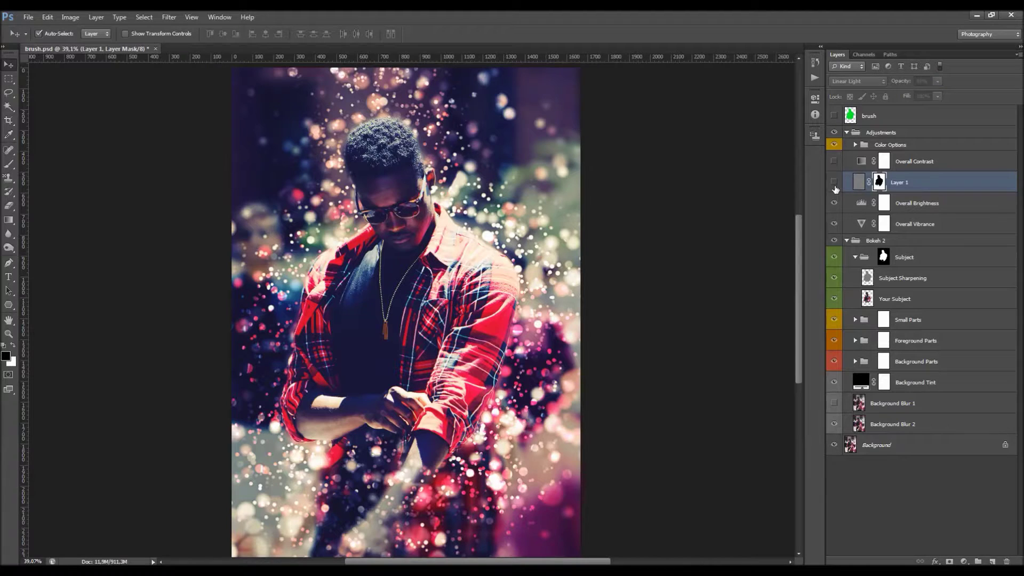
# Make the Overall Contrast layer visible and set its opacity to 11%
pyautogui.click(914, 162)
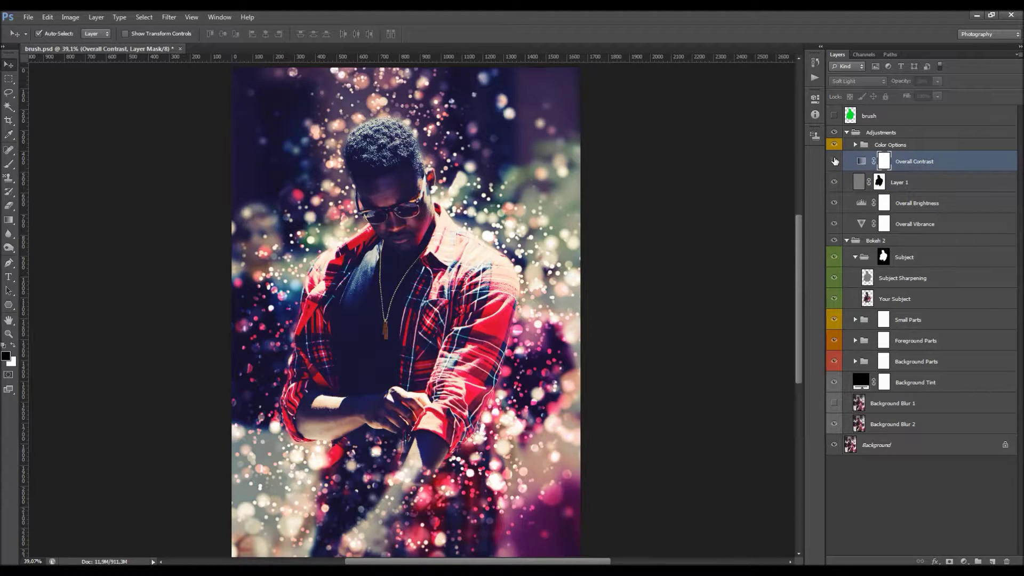
pyautogui.moveTo(905, 84)
pyautogui.mouseDown()
pyautogui.moveTo(913, 81)
pyautogui.moveTo(885, 81)
pyautogui.mouseUp()
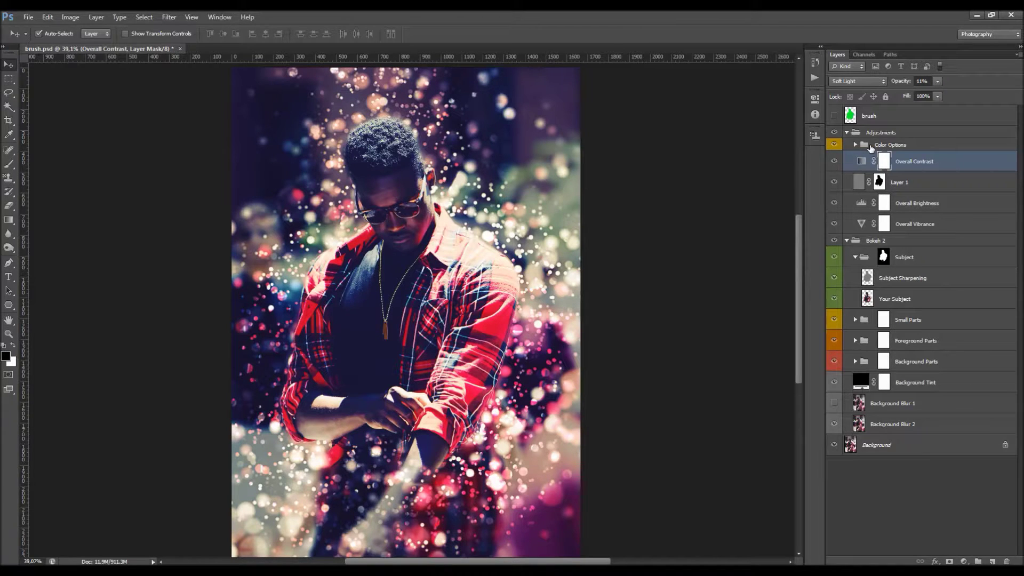
# Expand the Color Options group, compare the photo with and without Color Option 1, and look over the other options
pyautogui.click(864, 145)
pyautogui.click(856, 145)
pyautogui.click(913, 163)
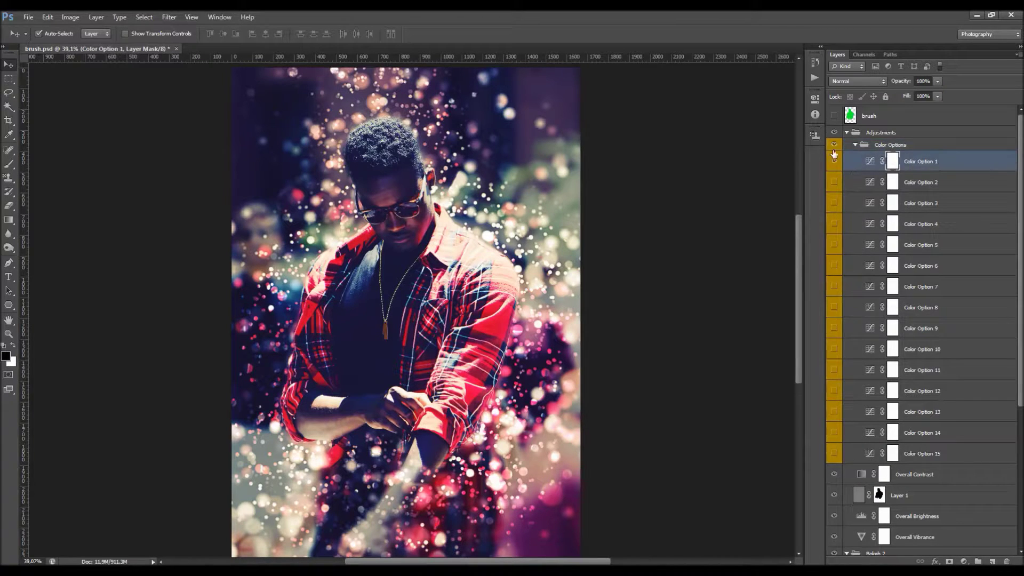
pyautogui.click(834, 164)
pyautogui.click(834, 163)
pyautogui.scroll(-2, 907, 256)
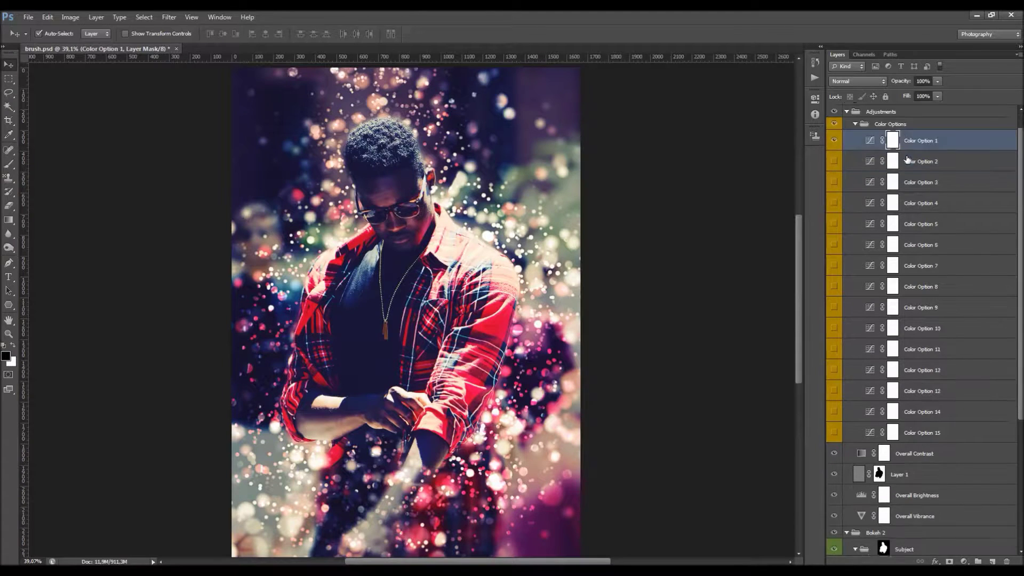
pyautogui.scroll(2, 941, 314)
pyautogui.scroll(-1, 917, 292)
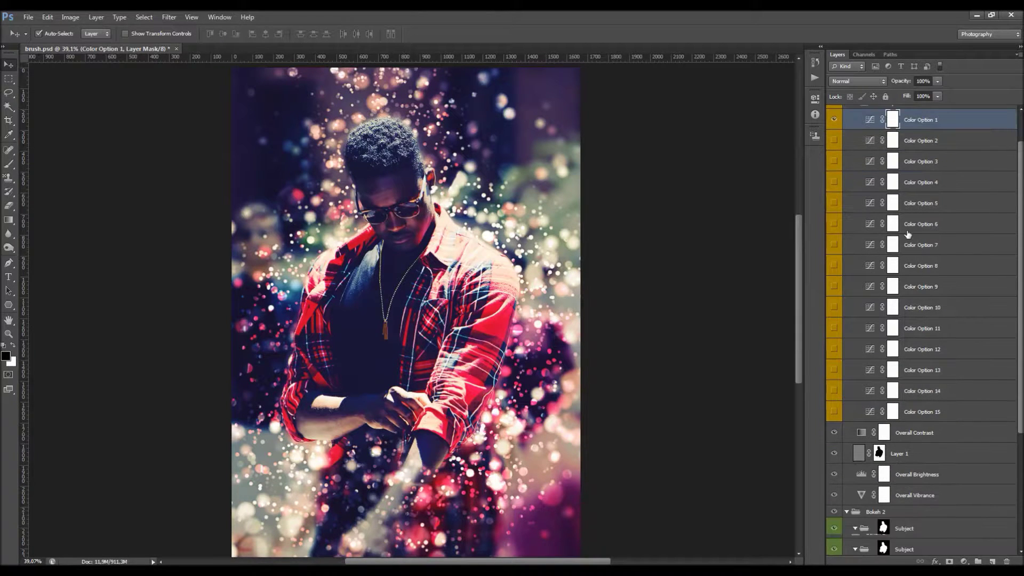
# Hide Color Option 1 and preview Color Options 2 through 6 on the photo one at a time
pyautogui.click(834, 140)
pyautogui.click(939, 162)
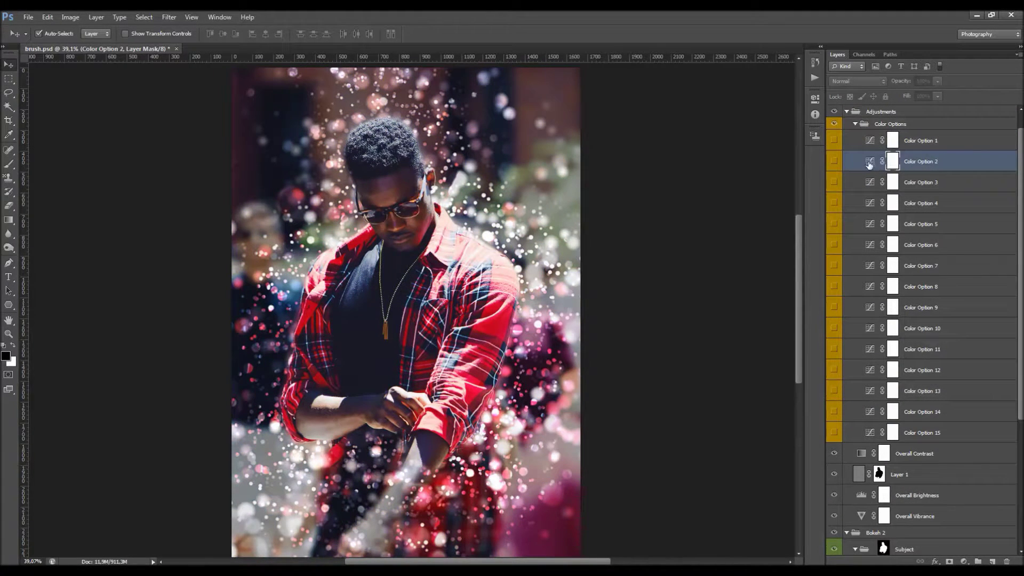
pyautogui.click(835, 161)
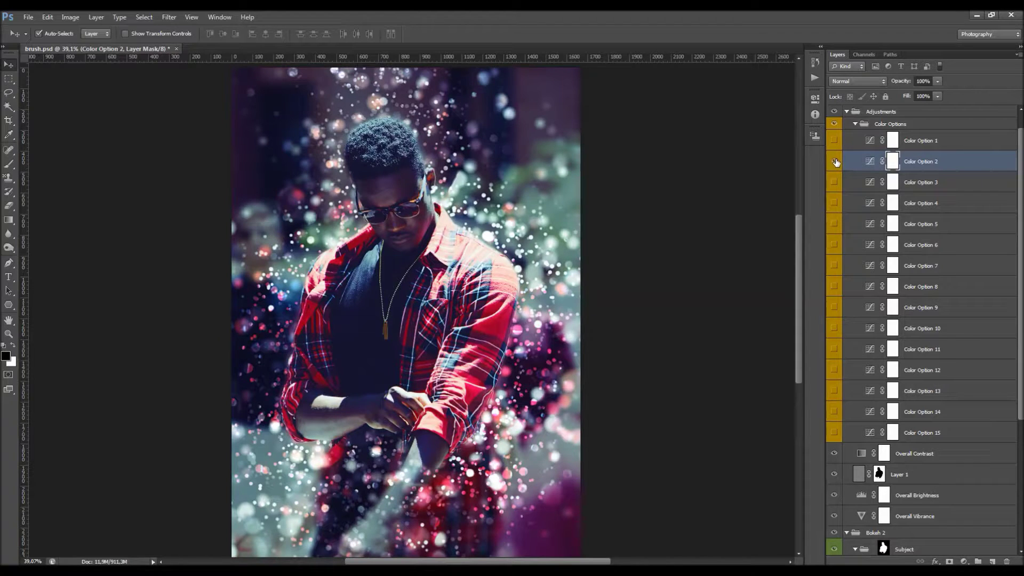
pyautogui.click(834, 161)
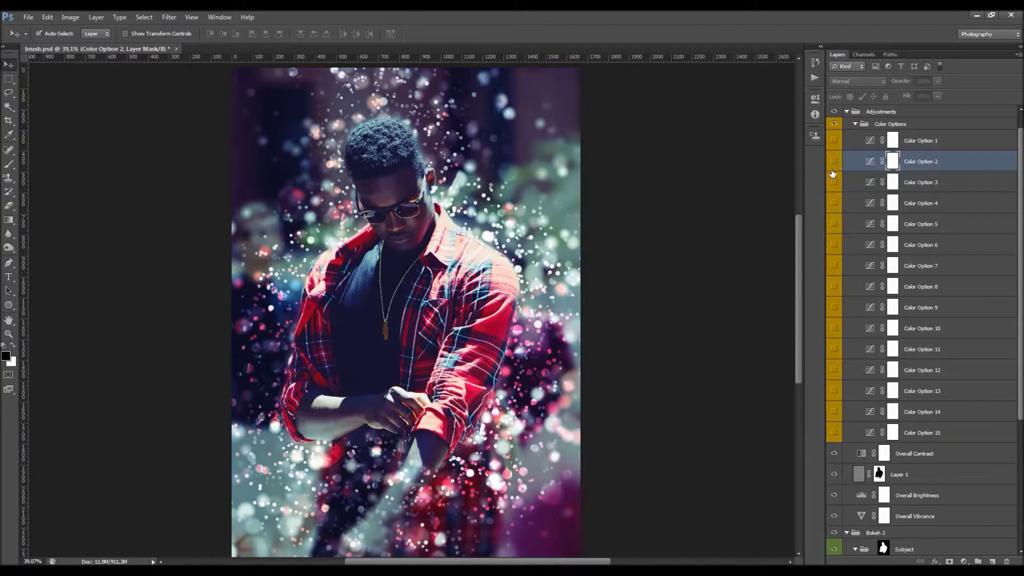
pyautogui.click(833, 183)
pyautogui.click(833, 182)
pyautogui.click(833, 203)
pyautogui.click(834, 203)
pyautogui.click(833, 224)
pyautogui.click(832, 225)
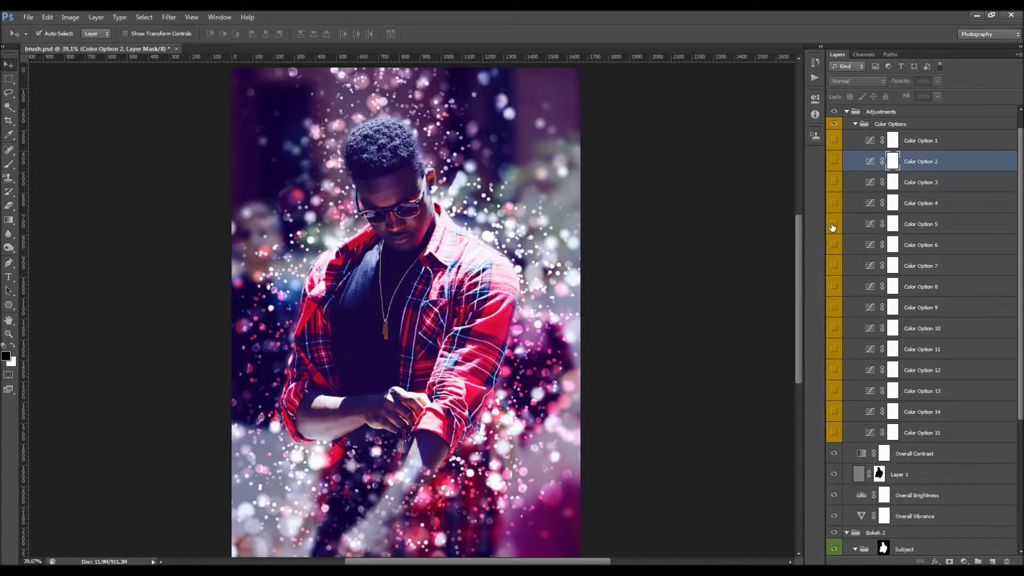
pyautogui.click(833, 244)
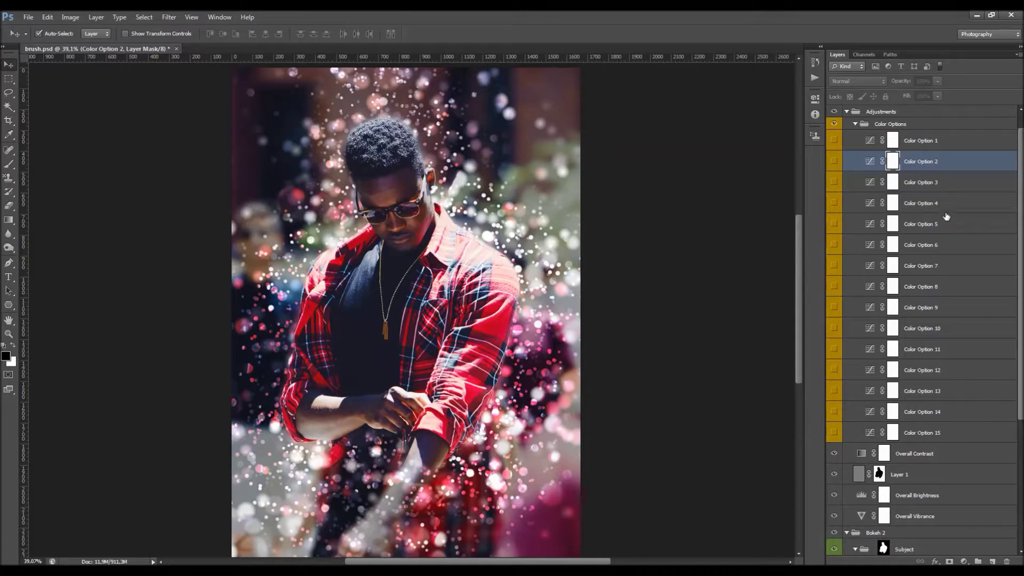
# Make Color Option 1 visible again and reduce its opacity
pyautogui.click(845, 143)
pyautogui.click(833, 140)
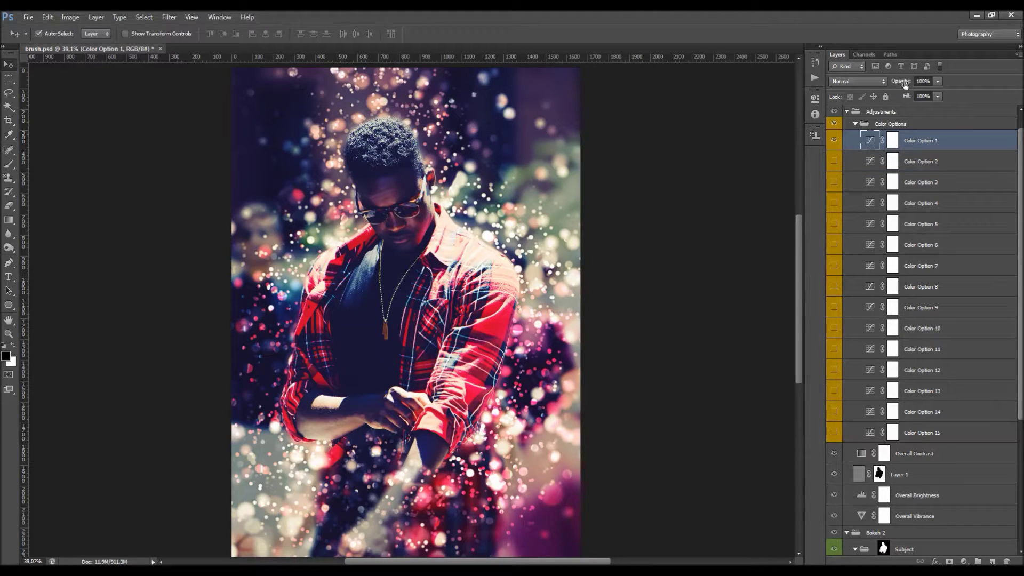
pyautogui.moveTo(905, 84); pyautogui.dragTo(885, 82)
# Add Color Option 3 to the look, reduce its opacity and fine-tune it while comparing the layer on and off
pyautogui.click(923, 184)
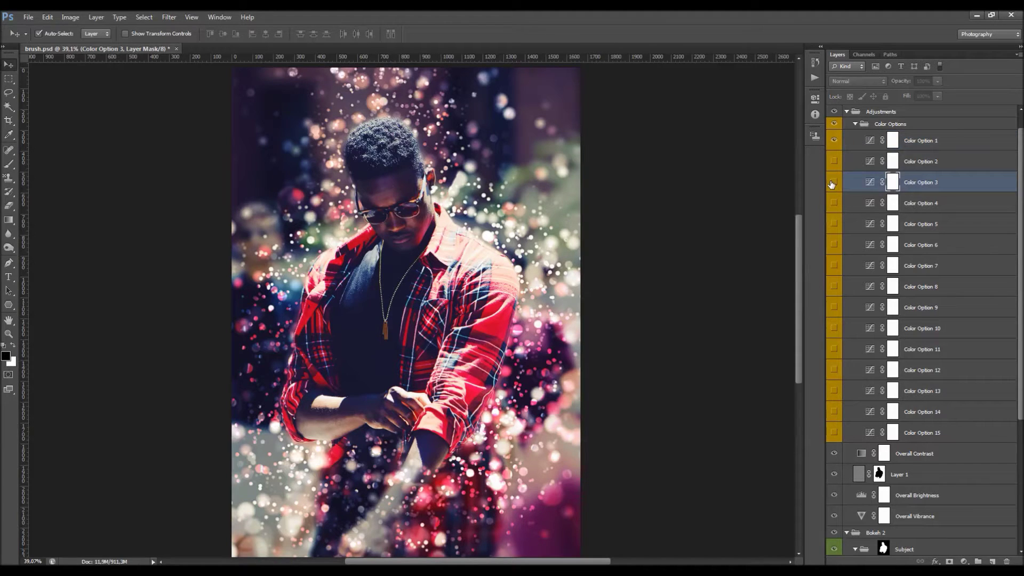
pyautogui.click(831, 182)
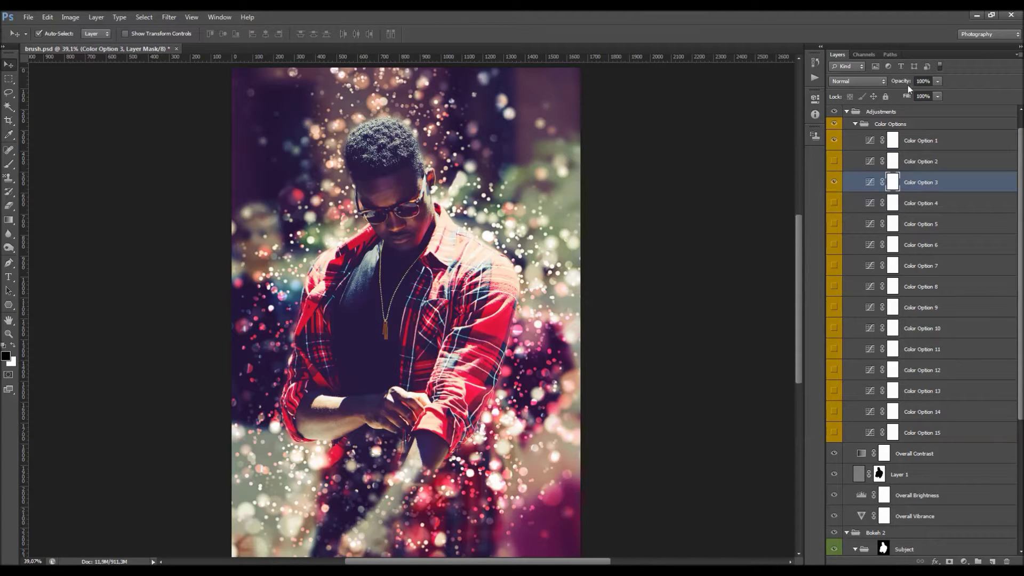
pyautogui.moveTo(894, 85); pyautogui.dragTo(876, 89)
pyautogui.click(834, 182)
pyautogui.click(834, 182)
pyautogui.click(899, 84)
pyautogui.moveTo(900, 83); pyautogui.dragTo(902, 83)
pyautogui.click(835, 182)
pyautogui.click(834, 182)
# Compare the photo with and without the Color Options group, and collapse the Color Options, Adjustments and Bokeh 2 groups
pyautogui.click(834, 124)
pyautogui.click(834, 124)
pyautogui.click(856, 124)
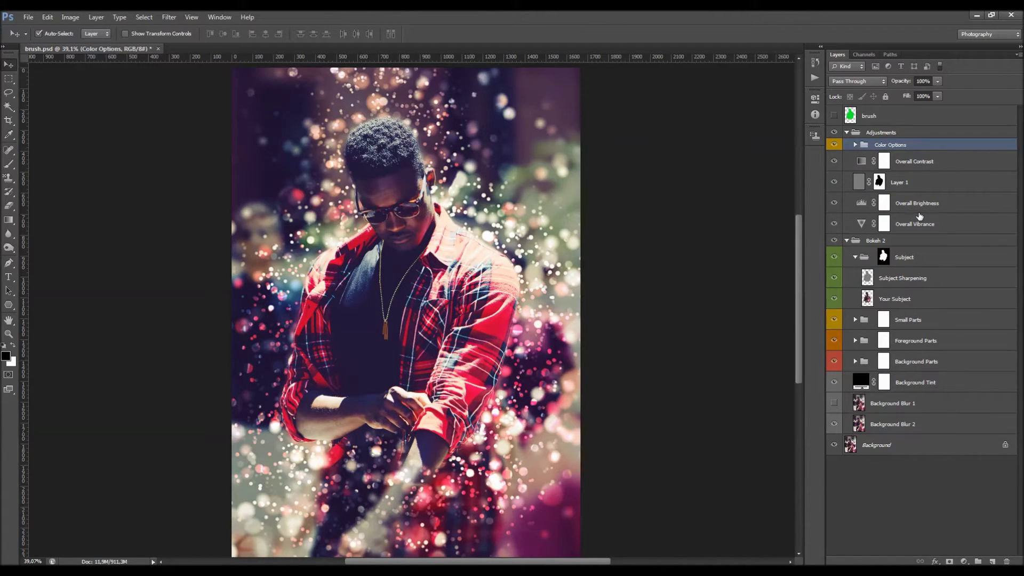
pyautogui.click(879, 133)
pyautogui.click(847, 132)
pyautogui.click(848, 145)
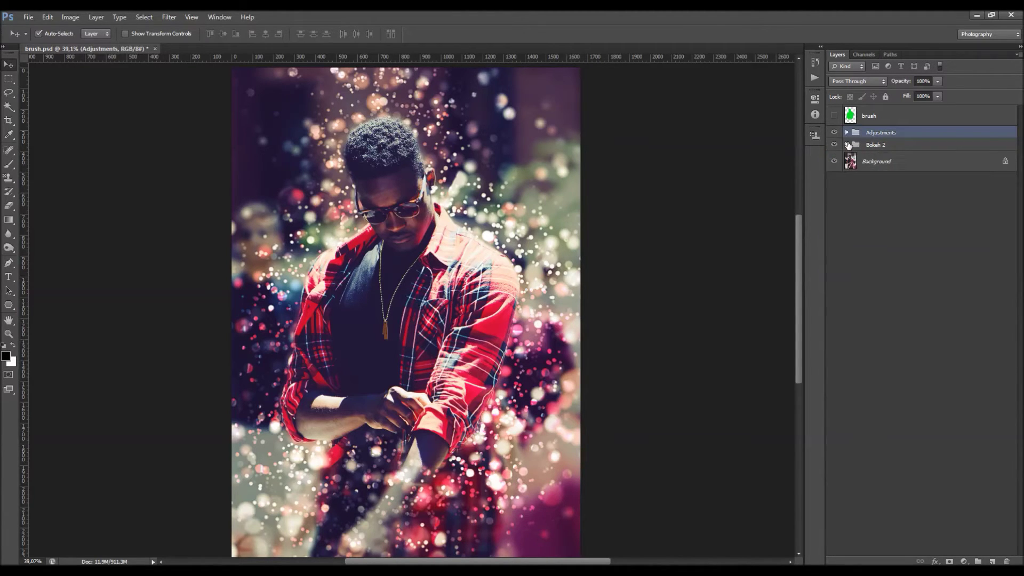